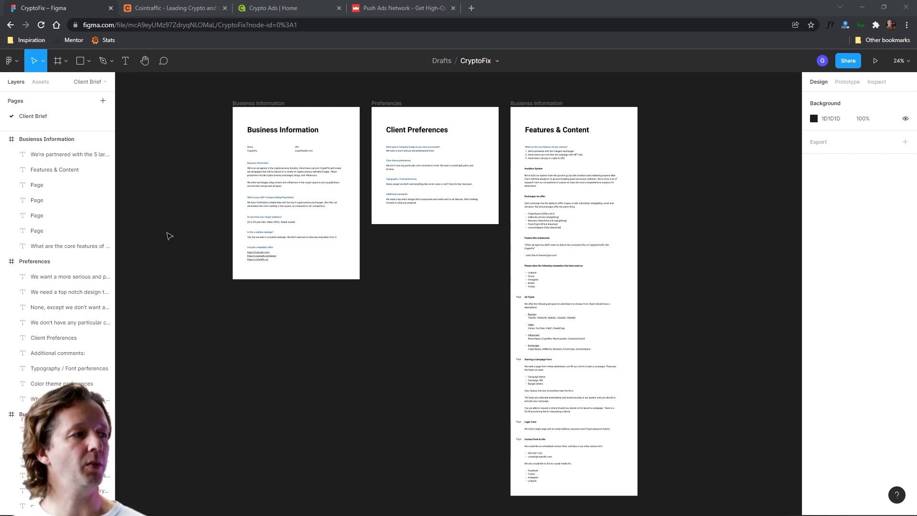
- Add a new page to the file and name it Wireframe
{"action": "left_click", "coordinate": [103, 101]}
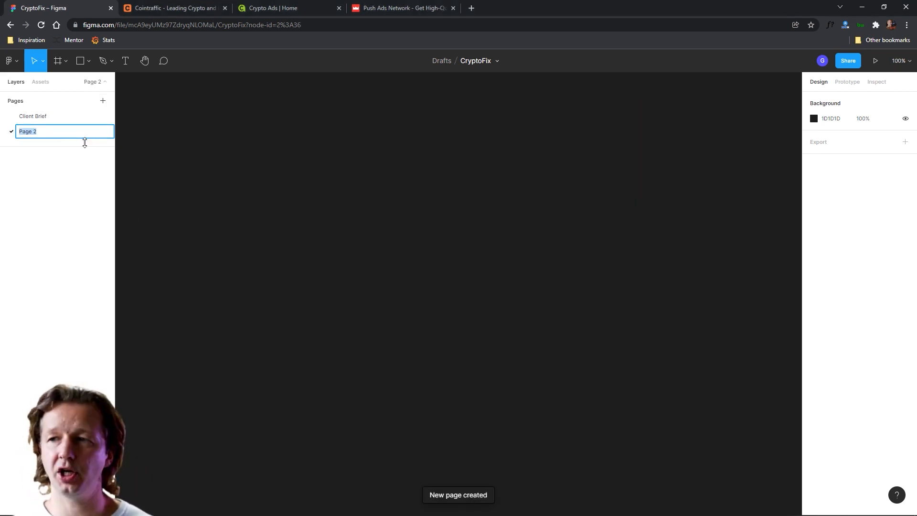
{"action": "type", "text": "Wireframe"}
{"action": "key", "text": "Return"}
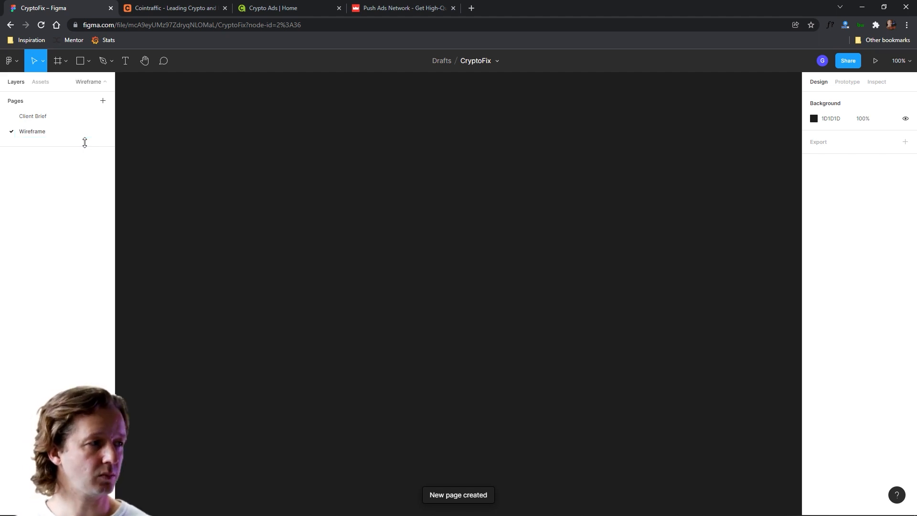
- Create a frame on the Wireframe page from the 1440 × 1024 Desktop preset
{"action": "left_click", "coordinate": [58, 62]}
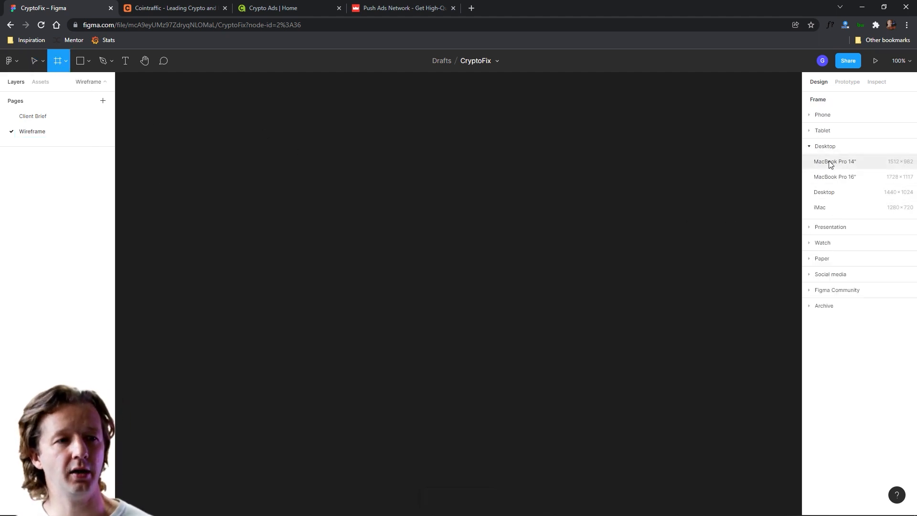
{"action": "left_click", "coordinate": [832, 193]}
{"action": "scroll", "coordinate": [535, 293], "scroll_direction": "down", "scroll_amount": 5}
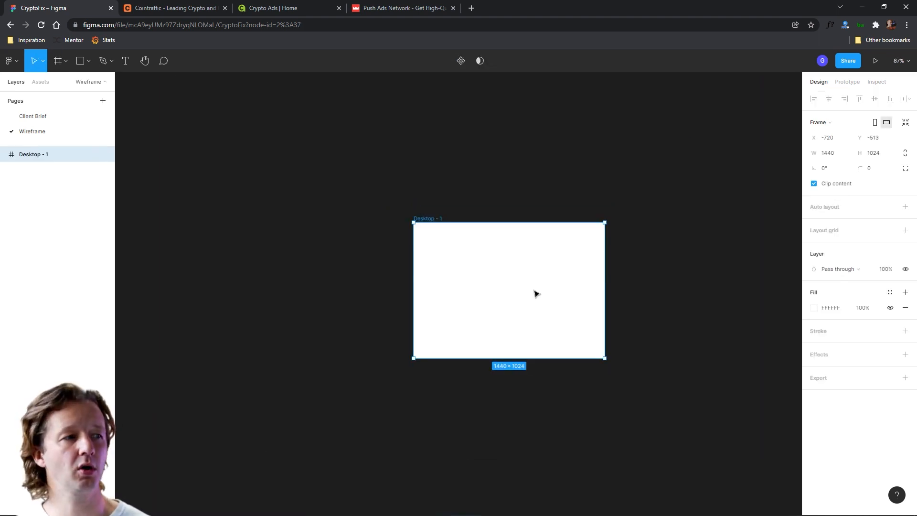
- Lengthen the desktop frame downward to a height of about 6038 px, keeping its width
{"action": "scroll", "coordinate": [521, 263], "scroll_direction": "down", "scroll_amount": 3}
{"action": "scroll", "coordinate": [521, 262], "scroll_direction": "right", "scroll_amount": 2}
{"action": "left_click_drag", "start_coordinate": [481, 285], "coordinate": [487, 509]}
{"action": "scroll", "coordinate": [493, 330], "scroll_direction": "down", "scroll_amount": 4}
{"action": "scroll", "coordinate": [478, 339], "scroll_direction": "down", "scroll_amount": 2}
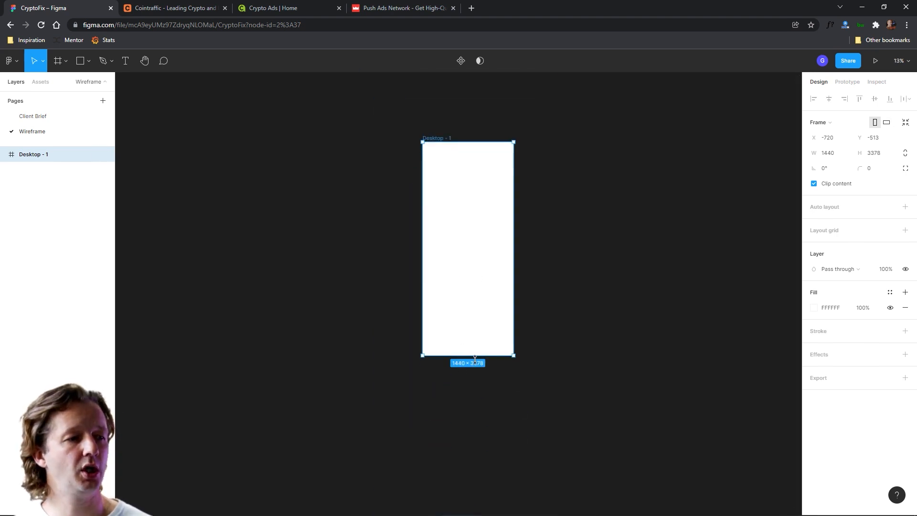
{"action": "left_click_drag", "start_coordinate": [475, 356], "coordinate": [484, 500]}
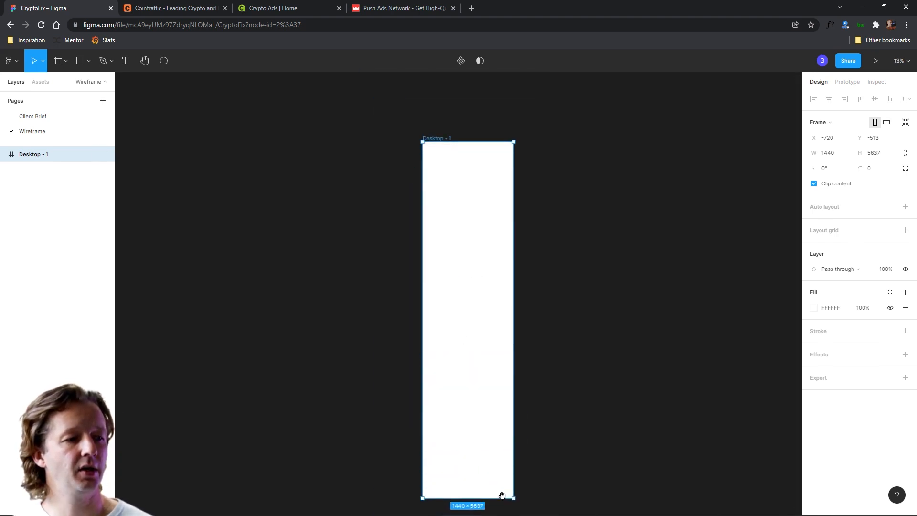
{"action": "left_click_drag", "start_coordinate": [589, 439], "coordinate": [568, 412]}
{"action": "left_click_drag", "start_coordinate": [463, 473], "coordinate": [466, 499]}
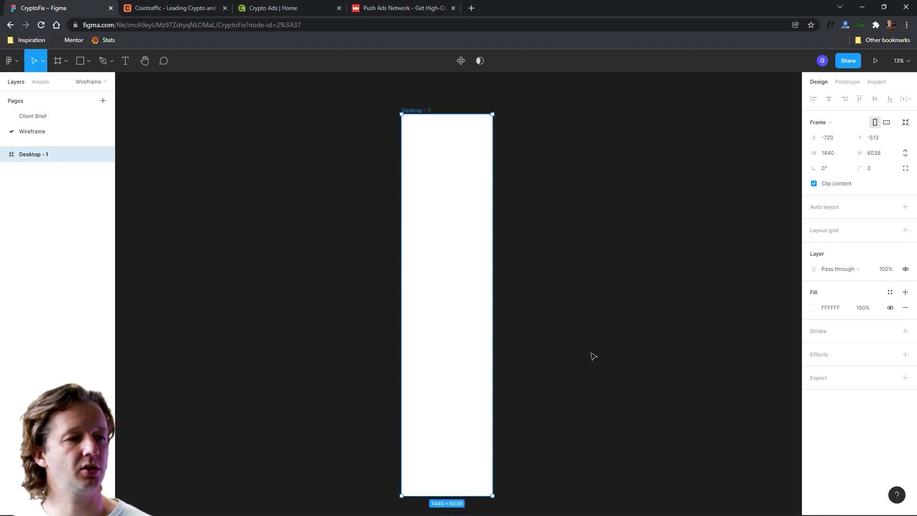
{"action": "left_click", "coordinate": [592, 356]}
- Draw a full-width header rectangle about 1440 × 97 px along the upper edge of the desktop frame
{"action": "left_click", "coordinate": [412, 112]}
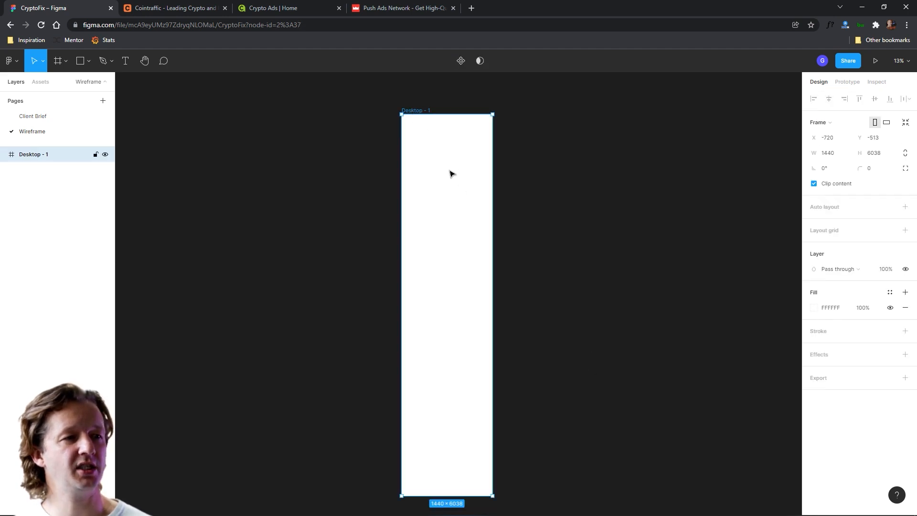
{"action": "scroll", "coordinate": [439, 144], "scroll_direction": "up", "scroll_amount": 5}
{"action": "left_click_drag", "start_coordinate": [436, 115], "coordinate": [391, 204]}
{"action": "scroll", "coordinate": [322, 147], "scroll_direction": "up", "scroll_amount": 1}
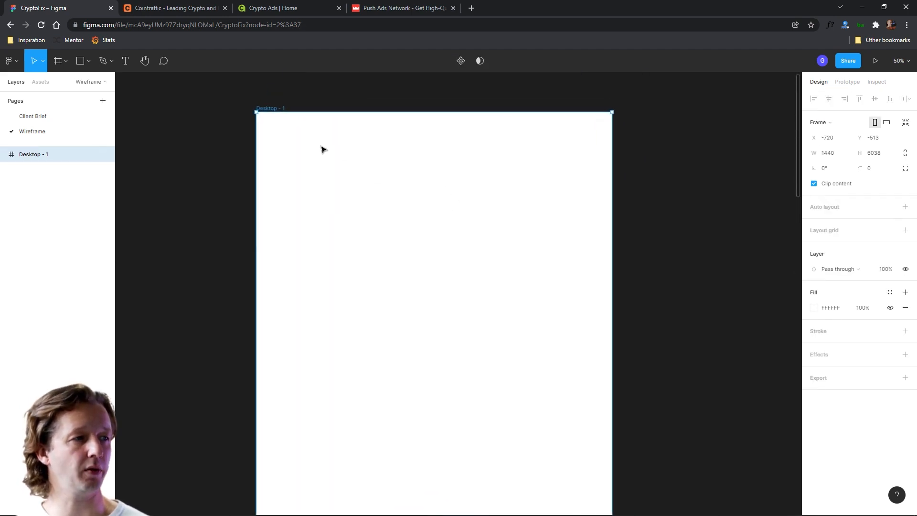
{"action": "left_click_drag", "start_coordinate": [385, 167], "coordinate": [432, 176]}
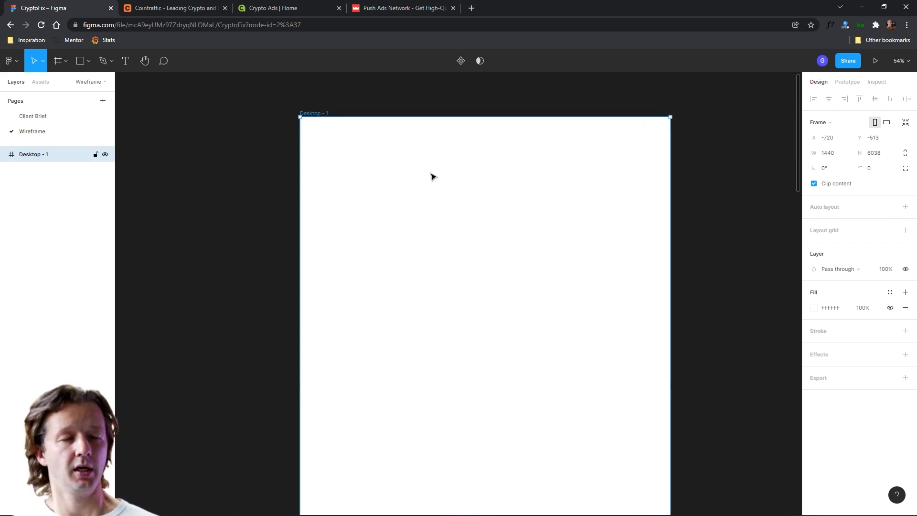
{"action": "left_click", "coordinate": [576, 98]}
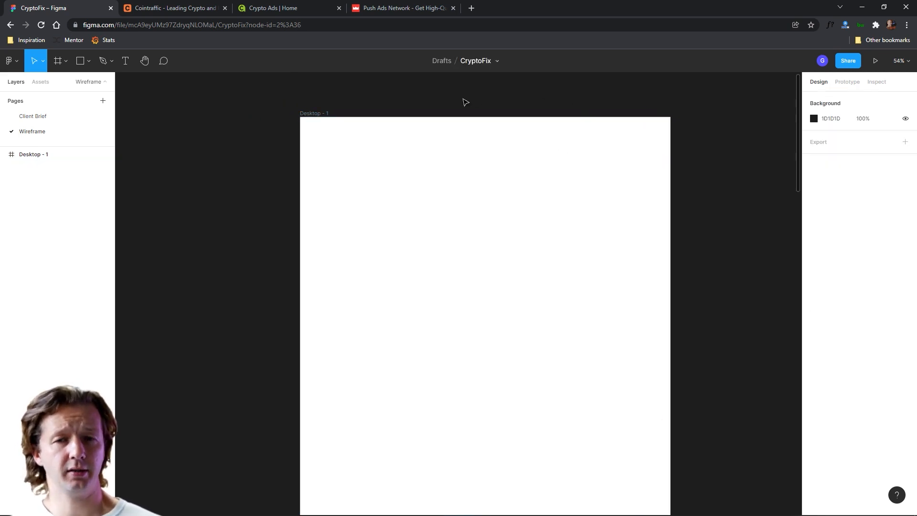
{"action": "left_click", "coordinate": [312, 114]}
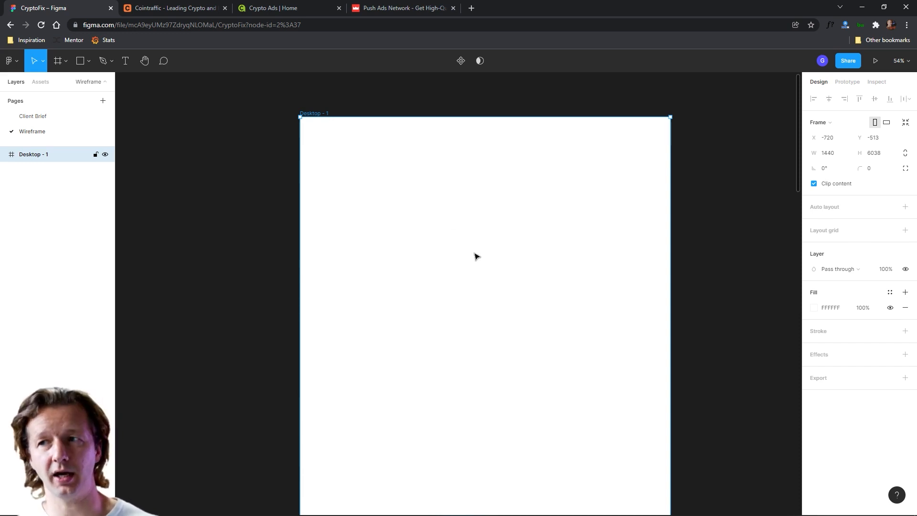
{"action": "left_click", "coordinate": [242, 159]}
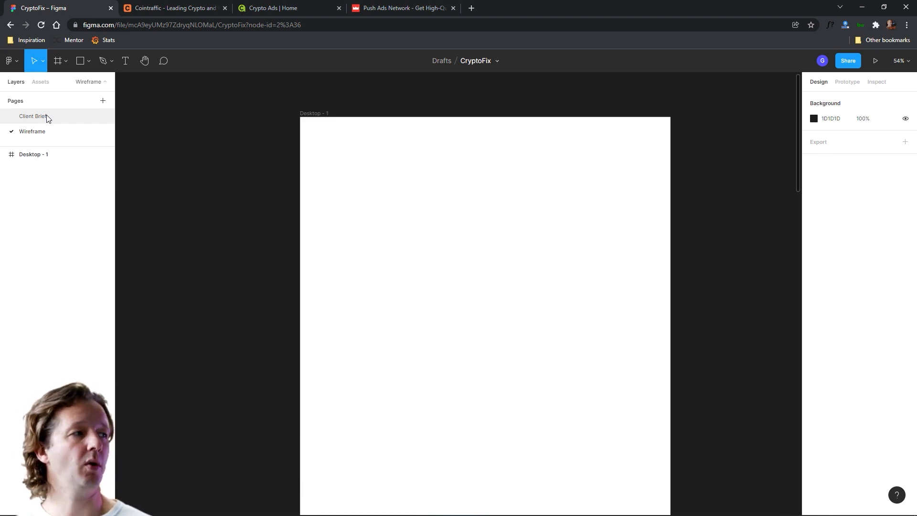
{"action": "left_click", "coordinate": [81, 61]}
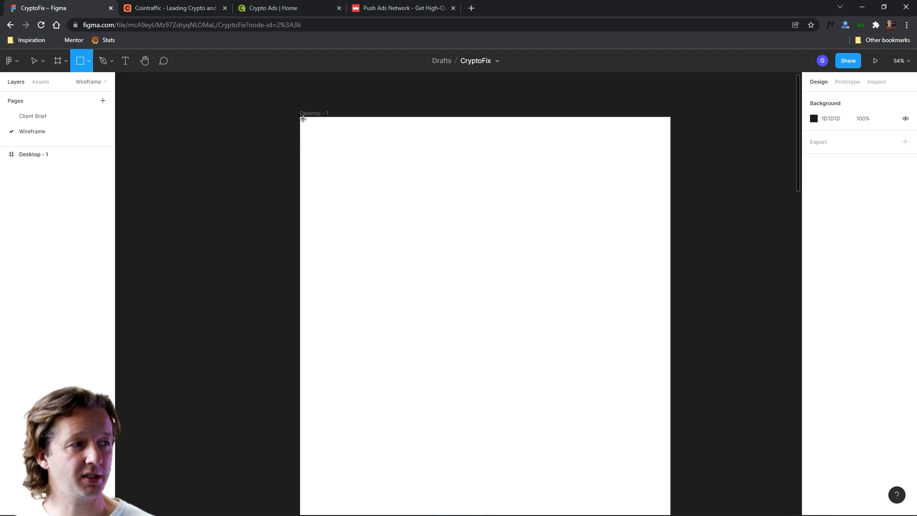
{"action": "mouse_move", "coordinate": [308, 123]}
{"action": "left_mouse_down"}
{"action": "mouse_move", "coordinate": [692, 167]}
{"action": "mouse_move", "coordinate": [672, 146]}
{"action": "left_mouse_up"}
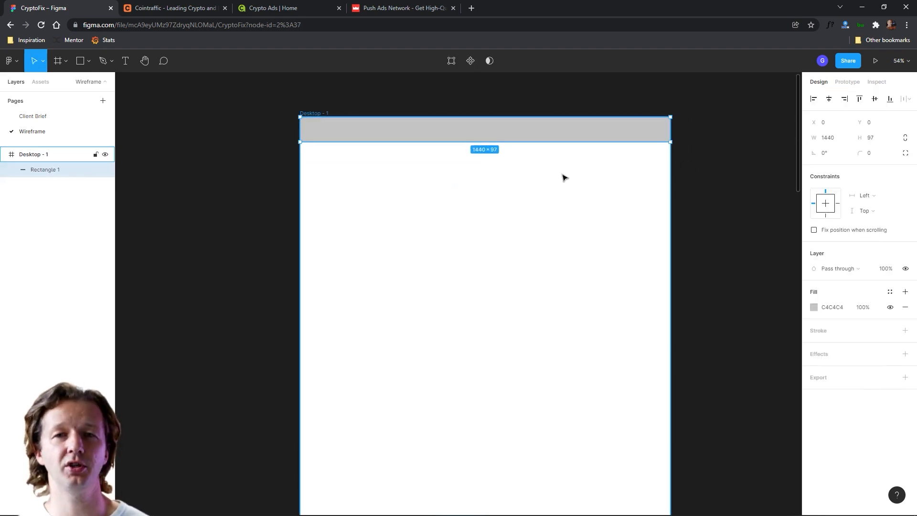
{"action": "scroll", "coordinate": [563, 176], "scroll_direction": "up", "scroll_amount": 3}
{"action": "scroll", "coordinate": [564, 177], "scroll_direction": "up", "scroll_amount": 1}
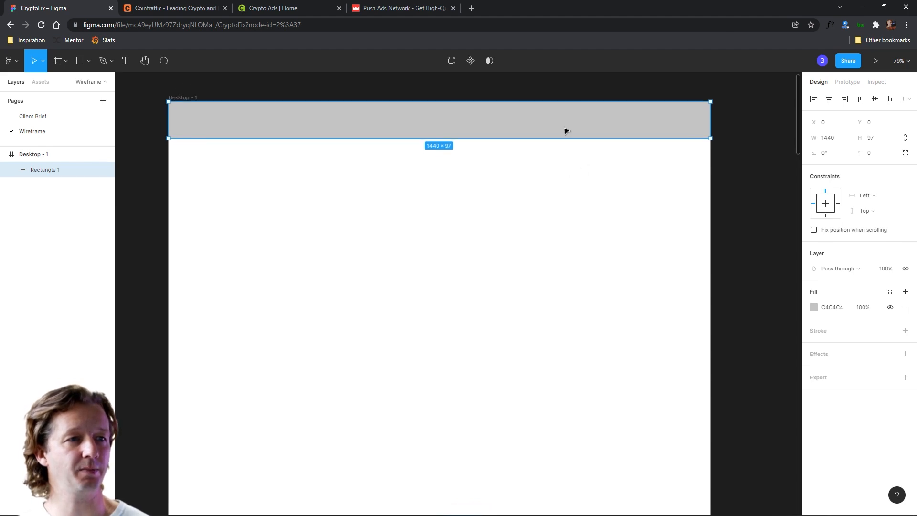
{"action": "left_click", "coordinate": [298, 89]}
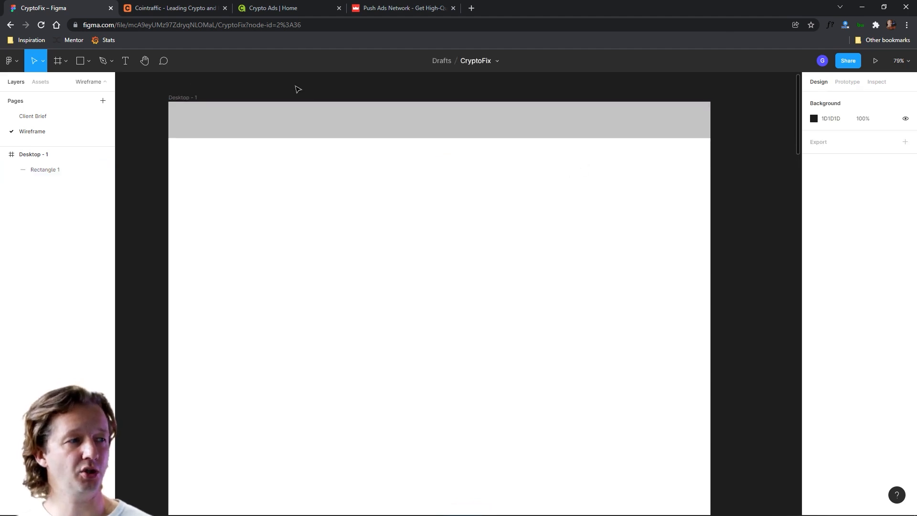
{"action": "left_click", "coordinate": [234, 117]}
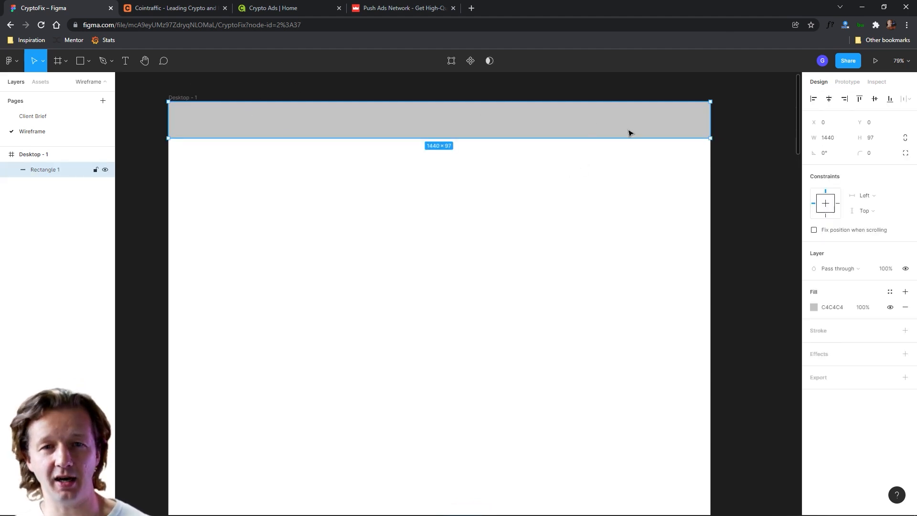
{"action": "left_click", "coordinate": [442, 164]}
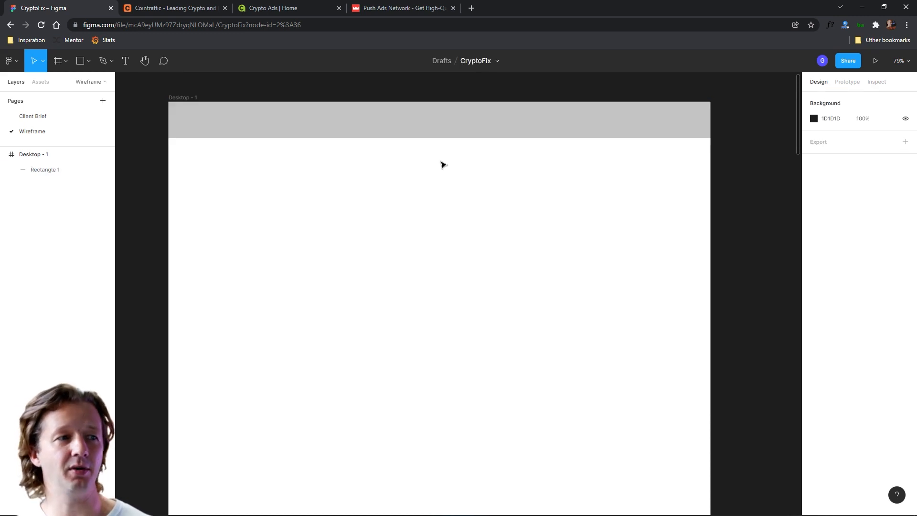
{"action": "left_click", "coordinate": [125, 60]}
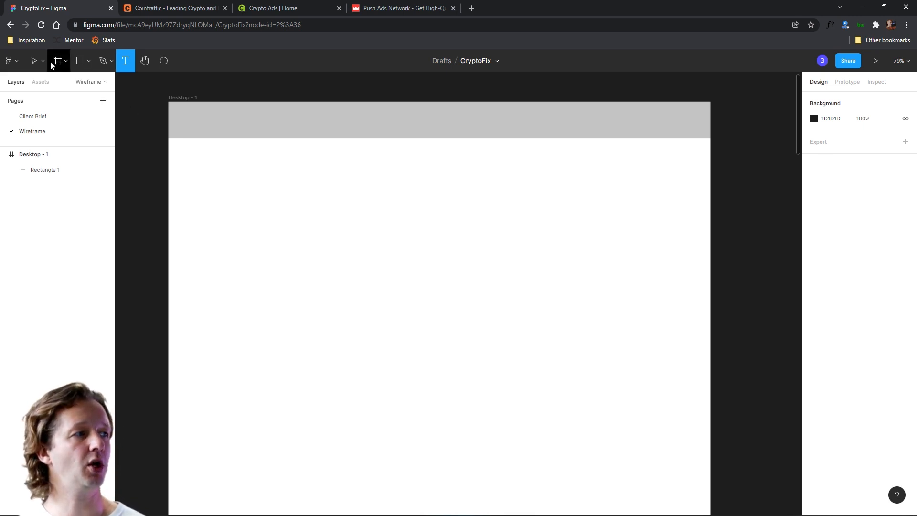
{"action": "left_click", "coordinate": [32, 60]}
{"action": "left_click", "coordinate": [188, 98]}
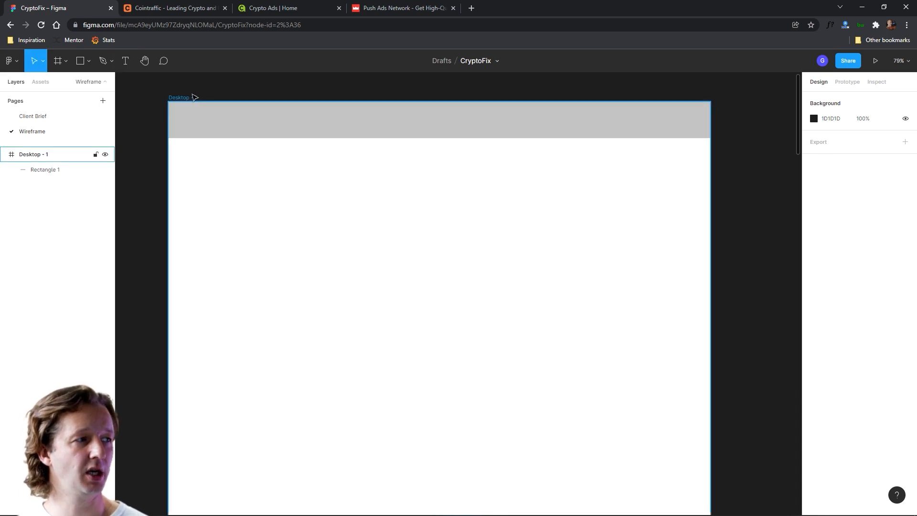
{"action": "key", "text": "shift+a"}
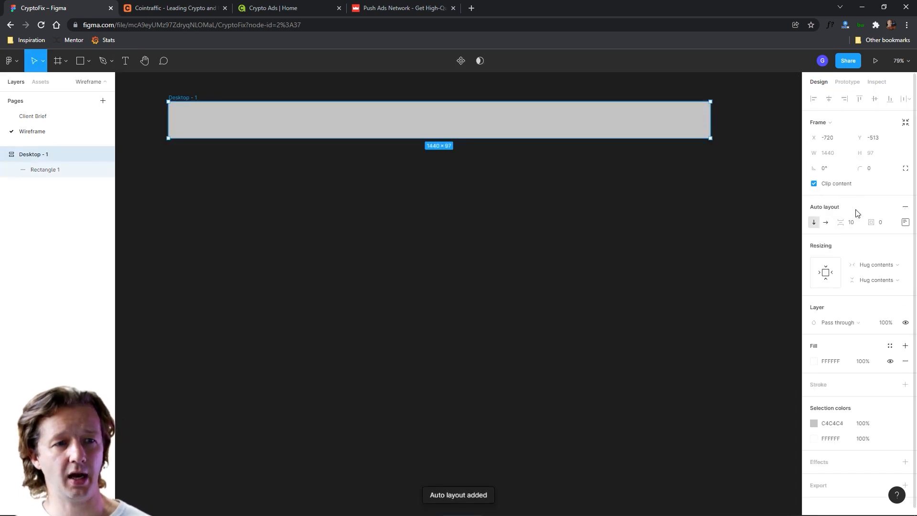
{"action": "key", "text": "ctrl+z"}
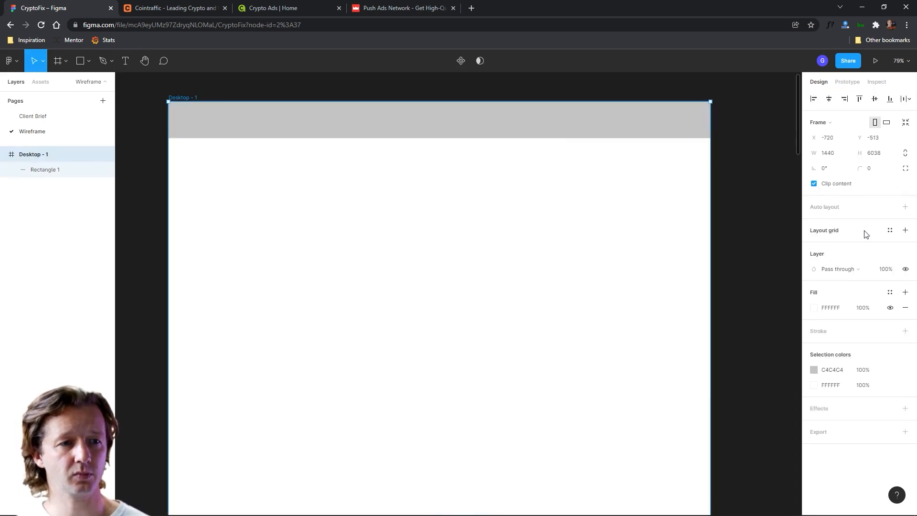
- Add a layout grid to the desktop frame, set to columns with a count of 1 and a margin of 120
{"action": "left_click", "coordinate": [905, 230]}
{"action": "left_click", "coordinate": [814, 245]}
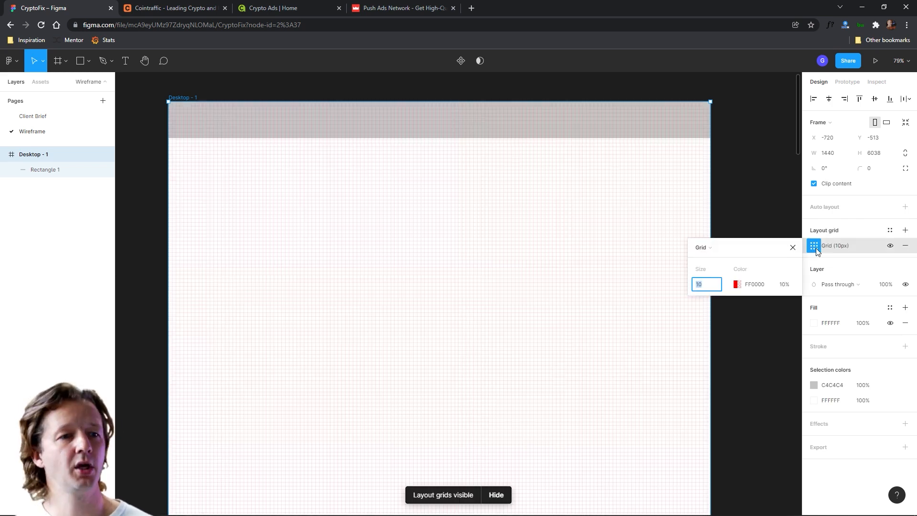
{"action": "left_click", "coordinate": [712, 248]}
{"action": "left_click", "coordinate": [704, 258]}
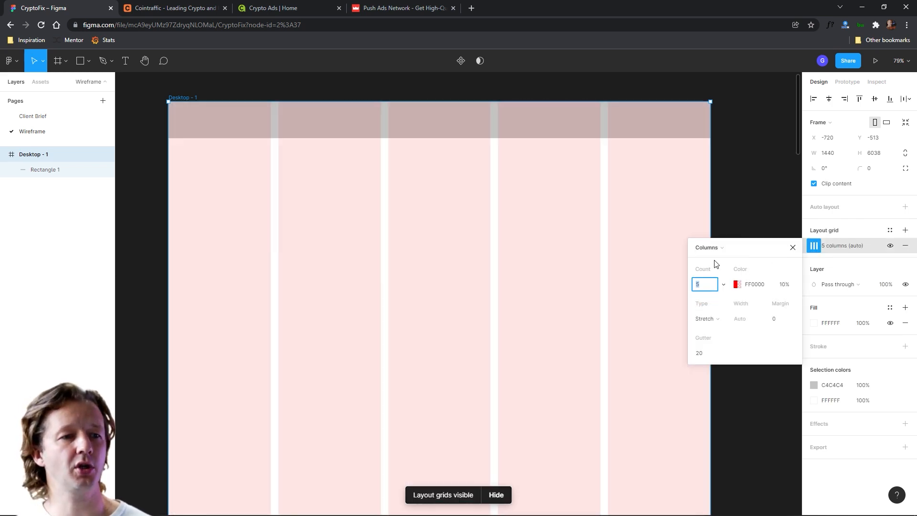
{"action": "left_click", "coordinate": [704, 285]}
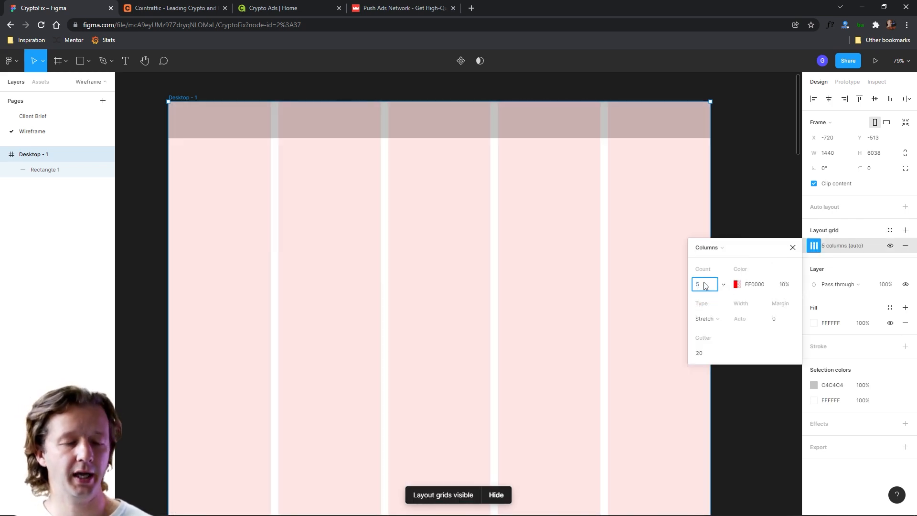
{"action": "key", "text": "Return"}
{"action": "left_click", "coordinate": [781, 319]}
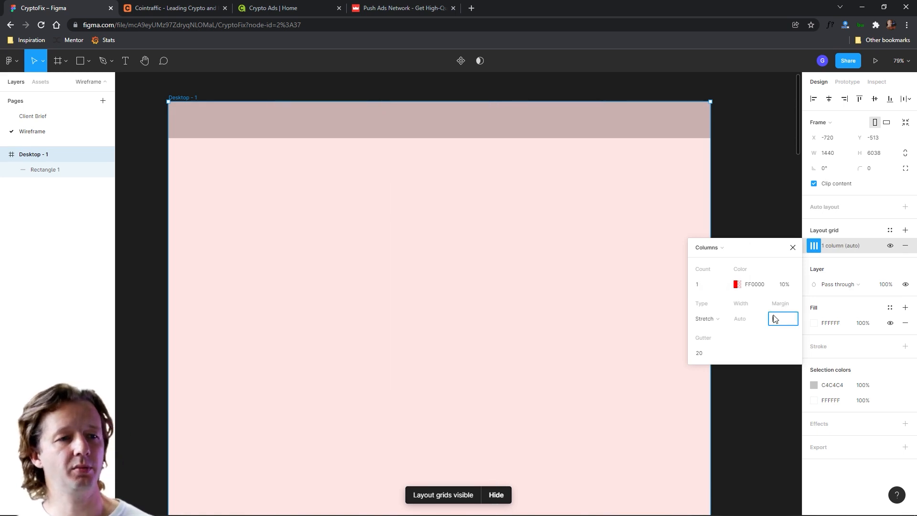
{"action": "type", "text": "120"}
{"action": "key", "text": "Return"}
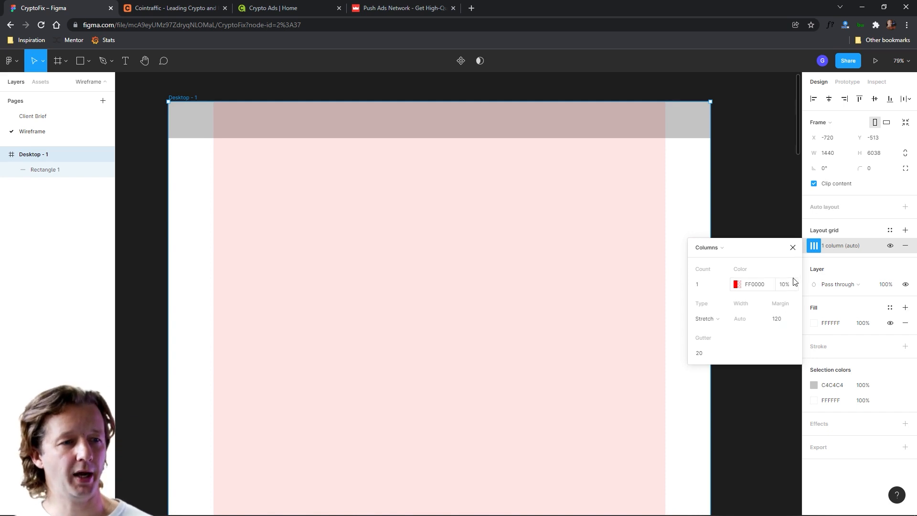
{"action": "left_click", "coordinate": [793, 248]}
- Show the rulers and place vertical guides along both side edges of the frame's grid column
{"action": "key", "text": "shift+r"}
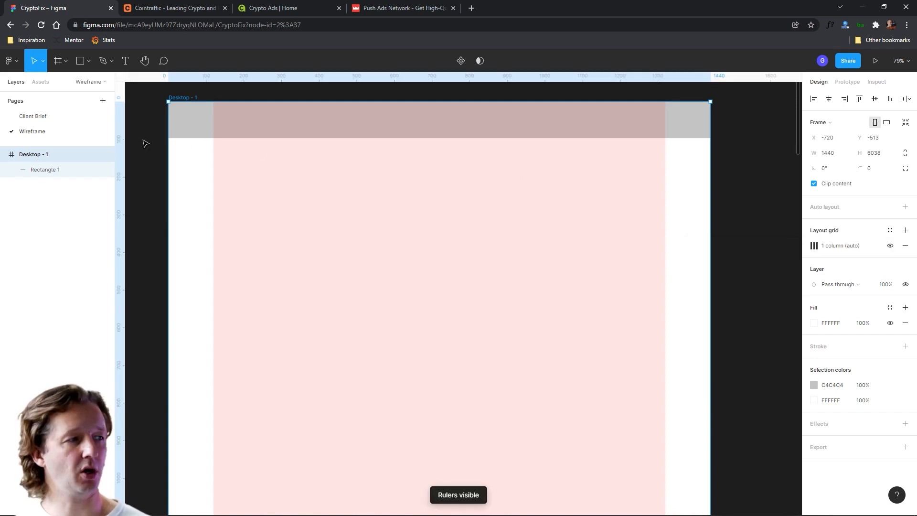
{"action": "left_click_drag", "start_coordinate": [125, 144], "coordinate": [213, 148]}
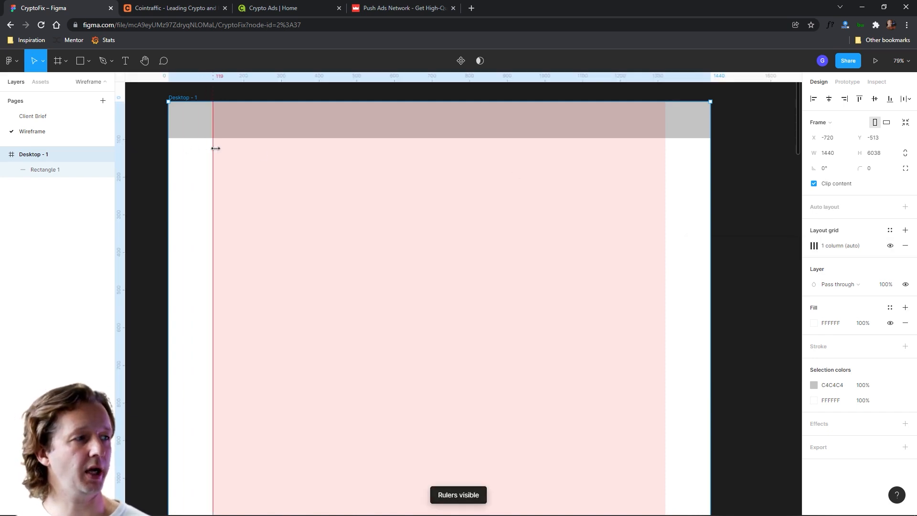
{"action": "left_click_drag", "start_coordinate": [120, 157], "coordinate": [667, 211]}
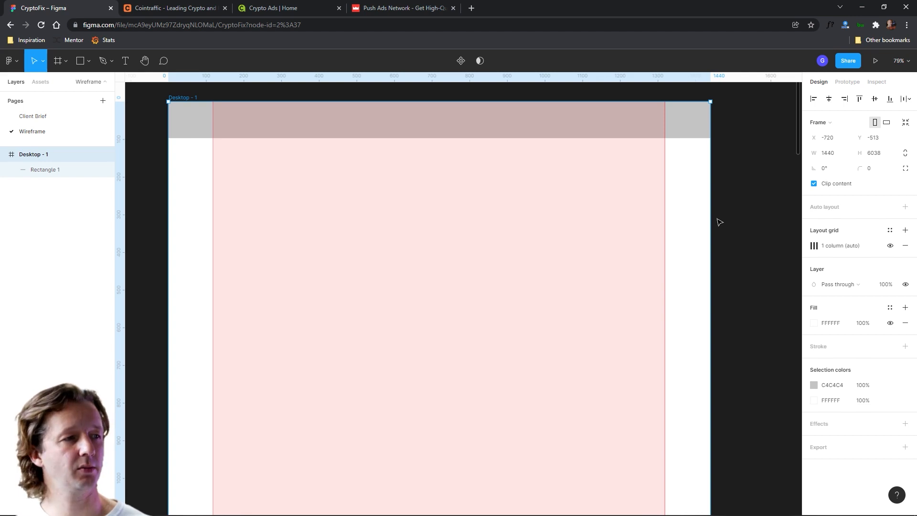
{"action": "left_click", "coordinate": [741, 219]}
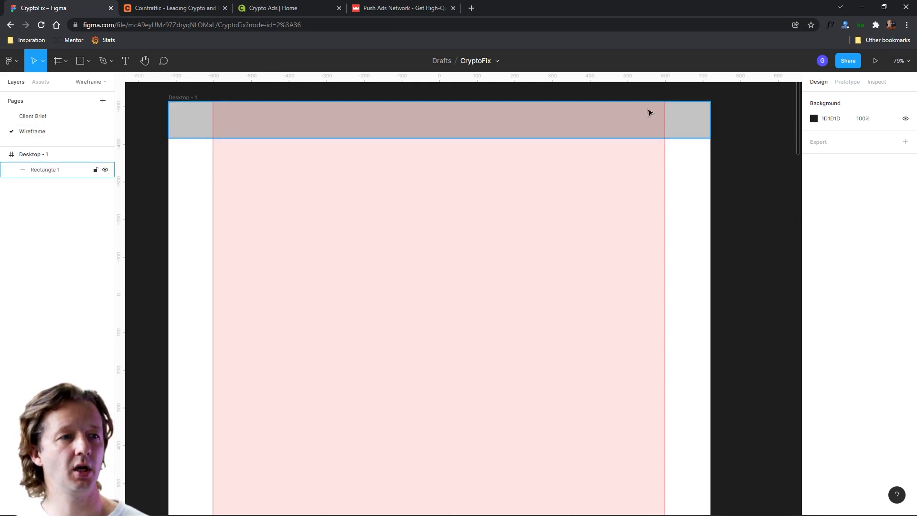
- Hide the desktop frame's column layout grid, leaving only the two vertical guides
{"action": "left_click", "coordinate": [179, 98]}
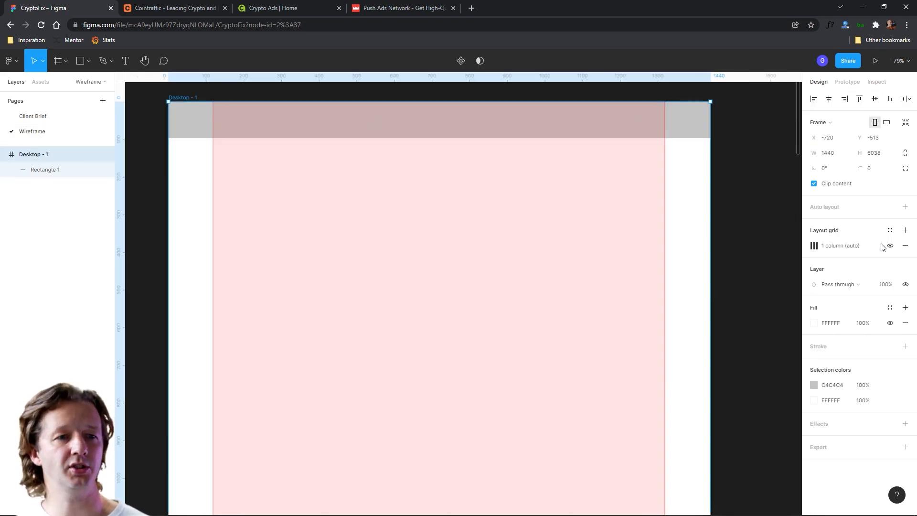
{"action": "left_click", "coordinate": [891, 246]}
{"action": "left_click", "coordinate": [781, 189]}
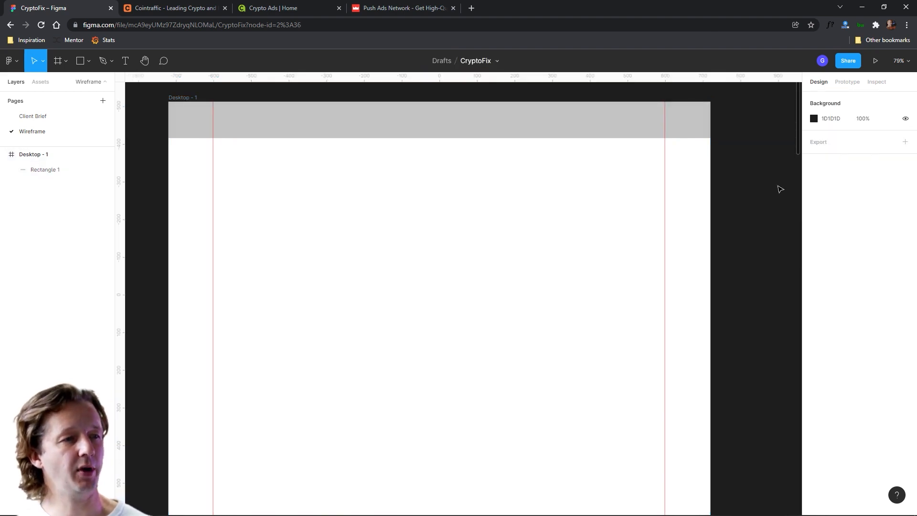
{"action": "scroll", "coordinate": [457, 205], "scroll_direction": "down", "scroll_amount": 1}
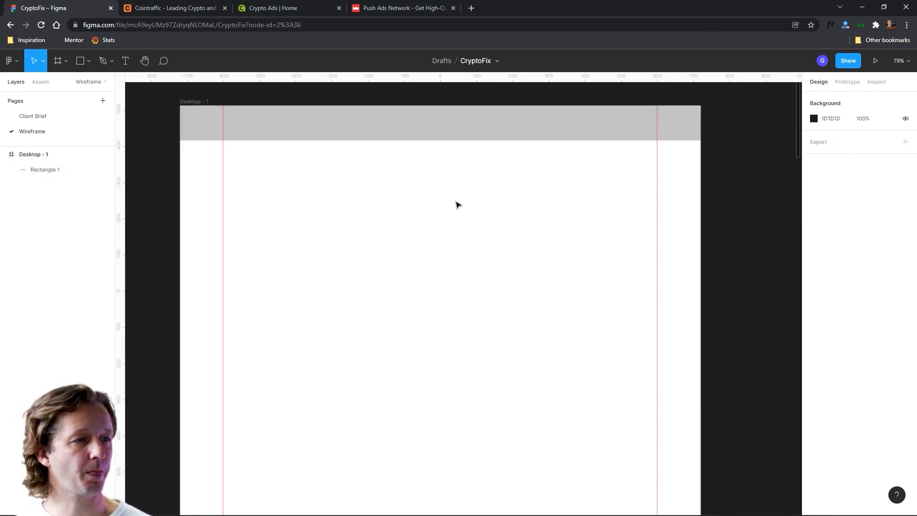
- Add the text "Logo" in the header block, starting at the left vertical guide
{"action": "scroll", "coordinate": [458, 206], "scroll_direction": "down", "scroll_amount": 3}
{"action": "scroll", "coordinate": [344, 186], "scroll_direction": "up", "scroll_amount": 2}
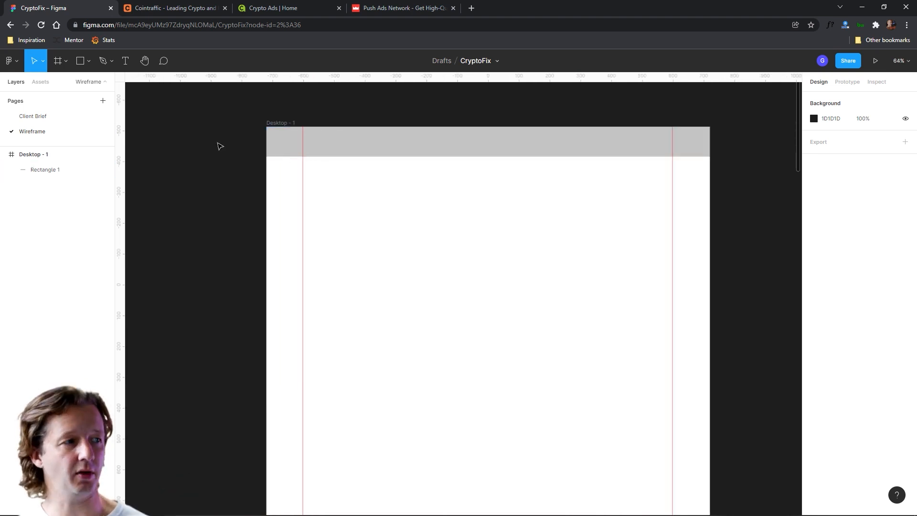
{"action": "left_click", "coordinate": [126, 62]}
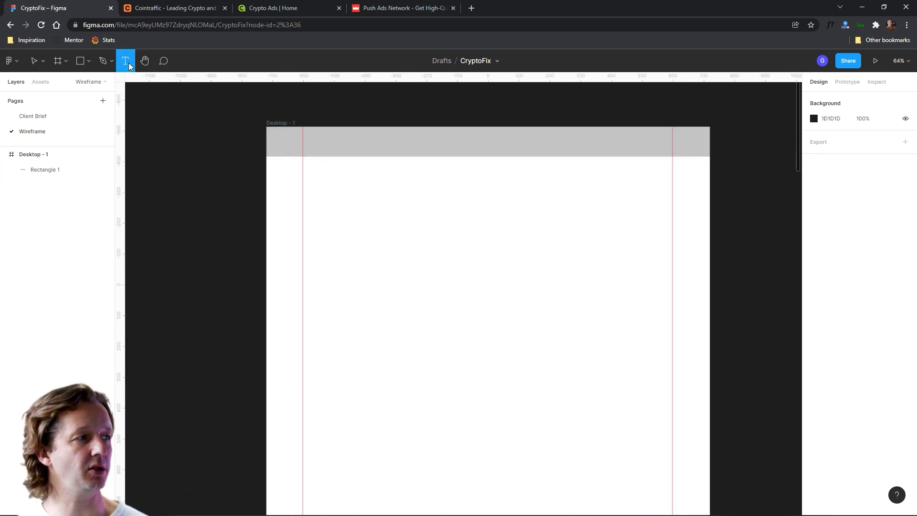
{"action": "left_click", "coordinate": [306, 143]}
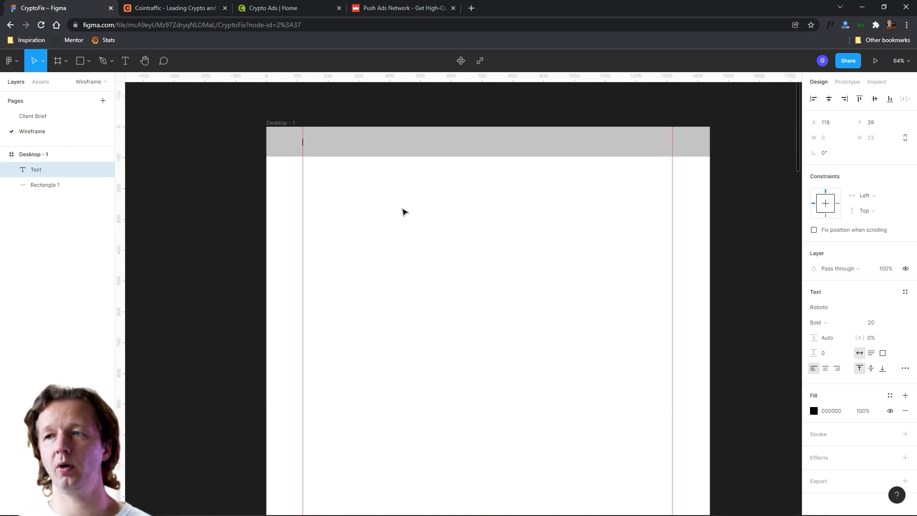
{"action": "type", "text": "Logo"}
{"action": "key", "text": "Escape"}
{"action": "left_click", "coordinate": [434, 218]}
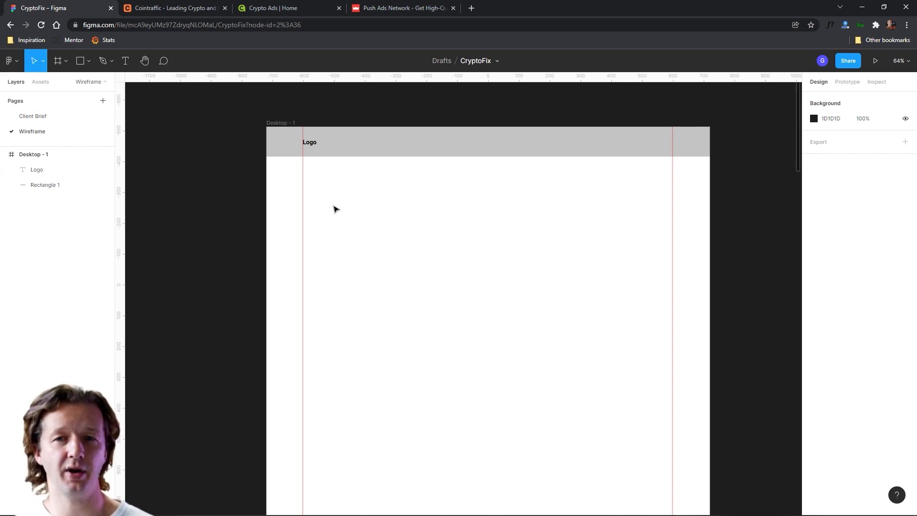
- Duplicate the Logo text across the header, change the copy to "Navigation" and end it at the right vertical guide
{"action": "left_click", "coordinate": [311, 142]}
{"action": "left_click", "coordinate": [340, 103]}
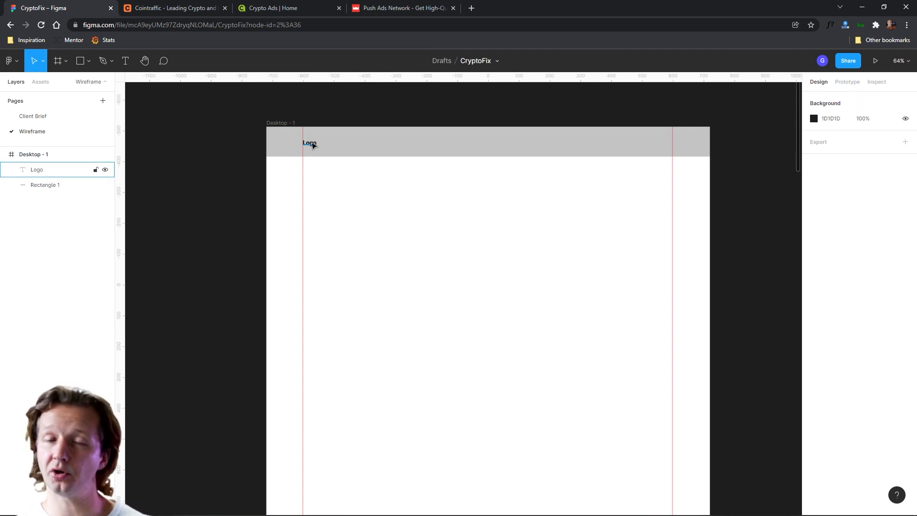
{"action": "left_click_drag", "start_coordinate": [314, 145], "coordinate": [639, 147]}
{"action": "double_click", "coordinate": [631, 143]}
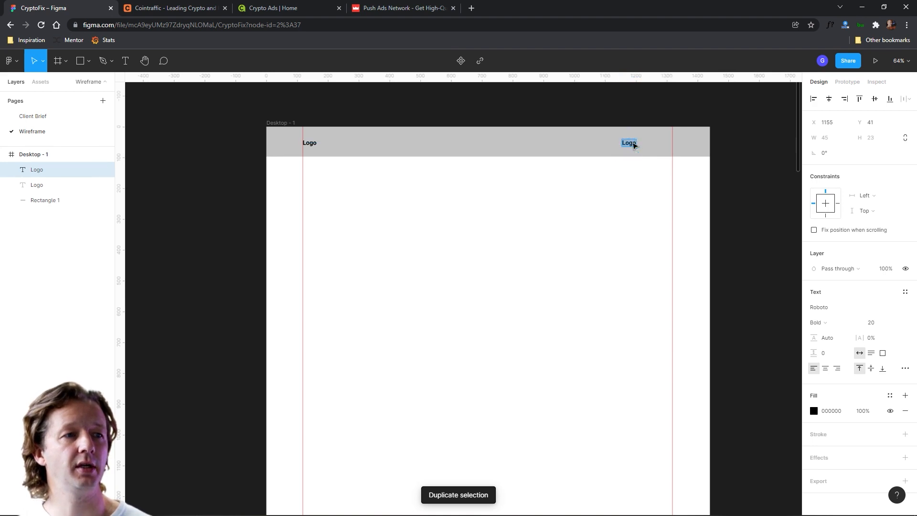
{"action": "type", "text": "Navigation"}
{"action": "key", "text": "Escape"}
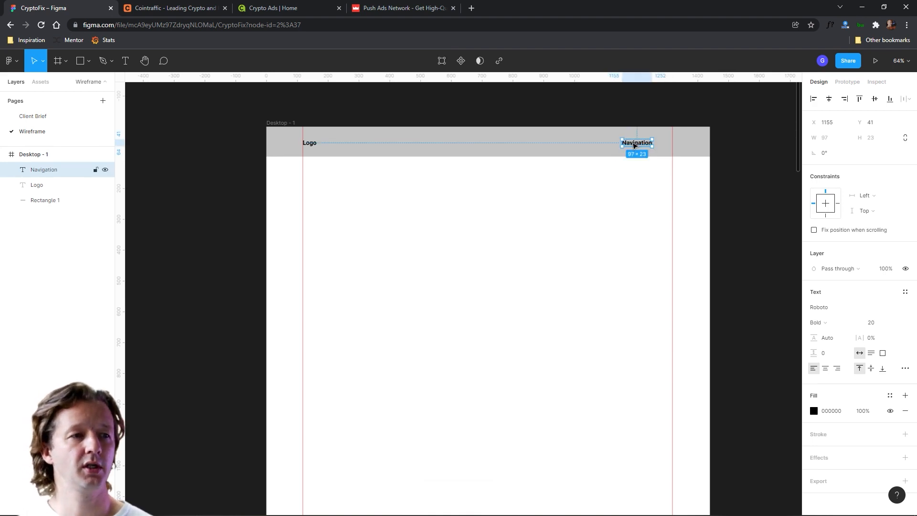
{"action": "left_click_drag", "start_coordinate": [634, 146], "coordinate": [655, 146]}
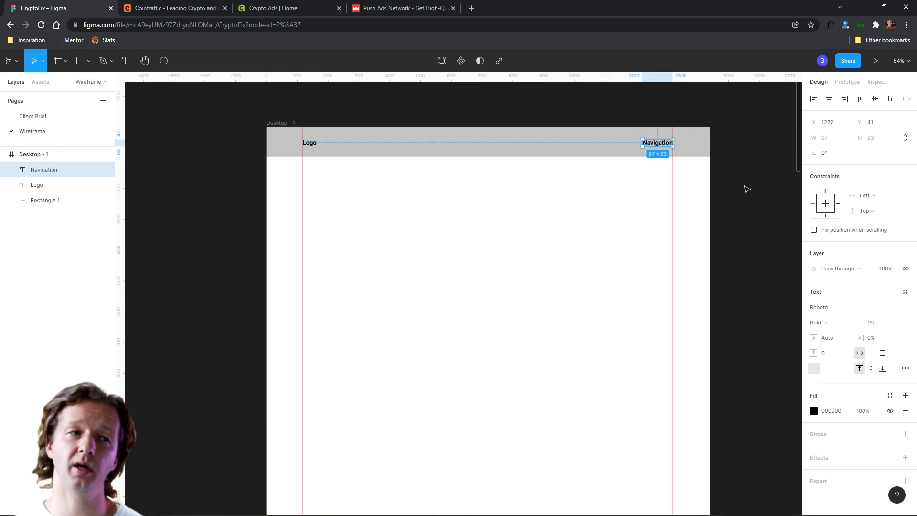
{"action": "left_click", "coordinate": [736, 198]}
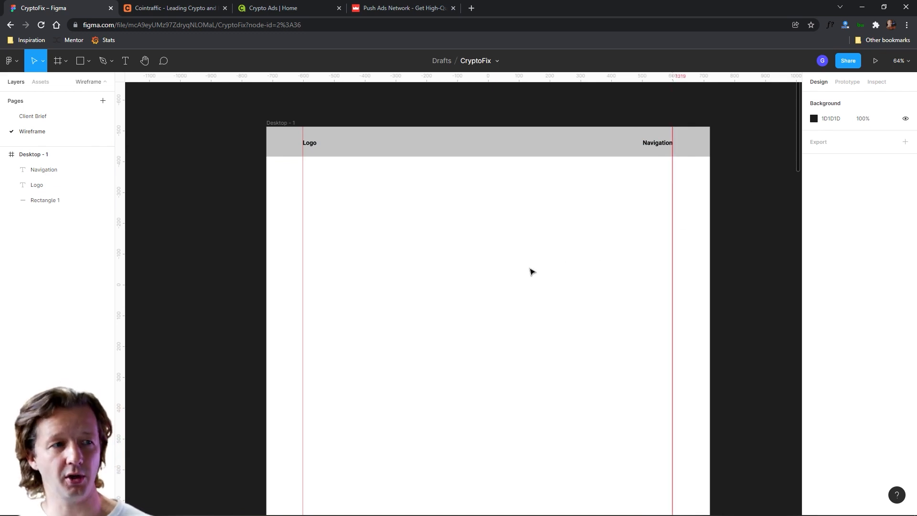
- Duplicate the Navigation text and place the copy below the header near the frame's centre, at about X 671, Y 226
{"action": "left_click", "coordinate": [652, 143]}
{"action": "key", "text": "ctrl+d"}
{"action": "left_click_drag", "start_coordinate": [652, 142], "coordinate": [492, 204]}
{"action": "left_click", "coordinate": [528, 188]}
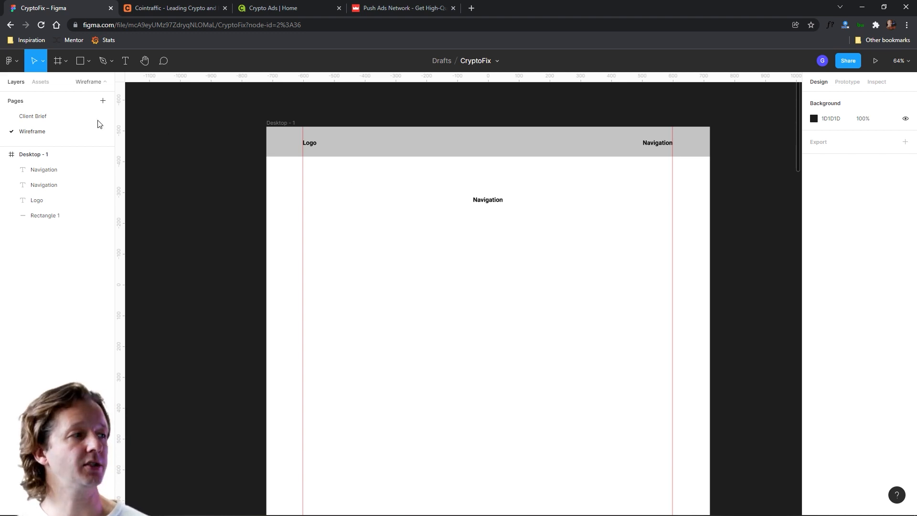
- Review the Client Brief page, examining the client preferences, features and business information for headline content
{"action": "left_click", "coordinate": [33, 116]}
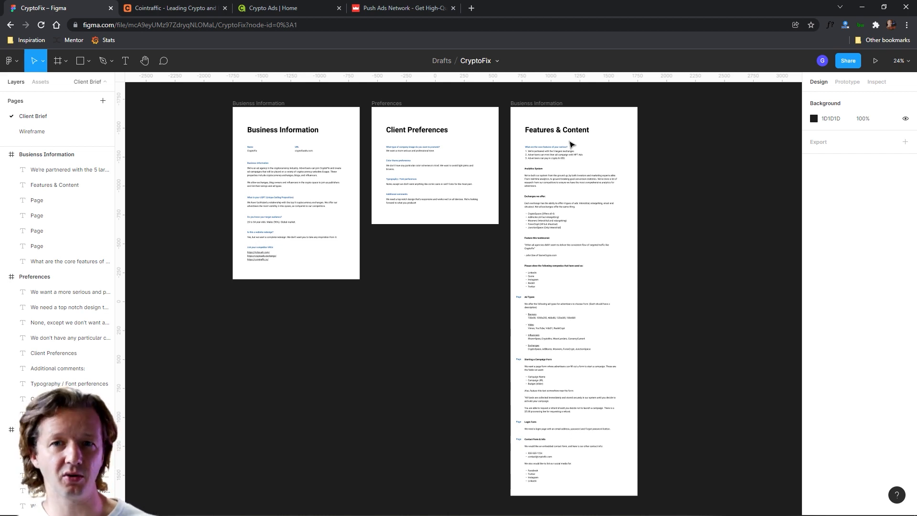
{"action": "scroll", "coordinate": [571, 145], "scroll_direction": "up", "scroll_amount": 5}
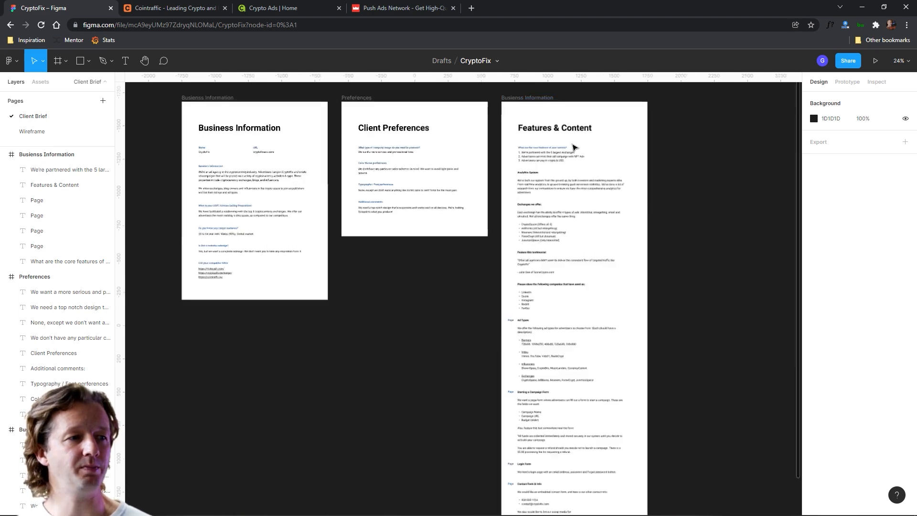
{"action": "scroll", "coordinate": [501, 136], "scroll_direction": "left", "scroll_amount": 5}
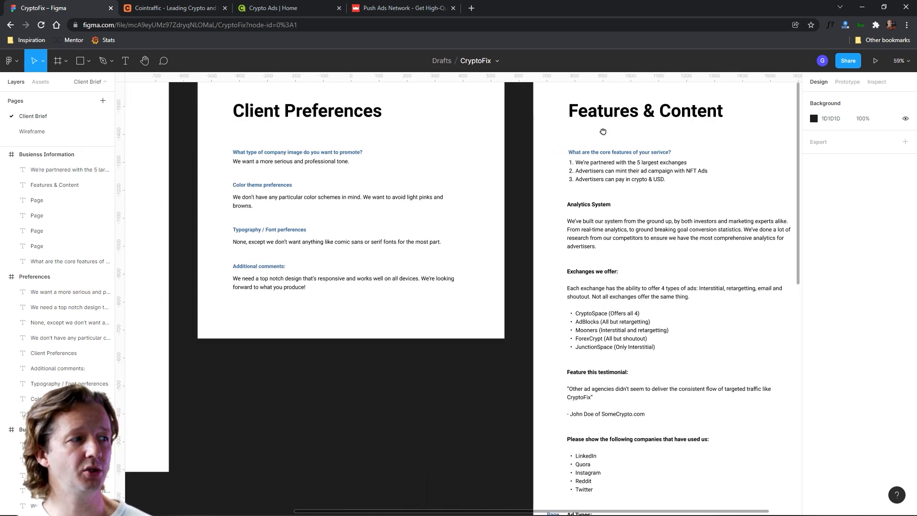
{"action": "left_click_drag", "start_coordinate": [315, 141], "coordinate": [669, 133]}
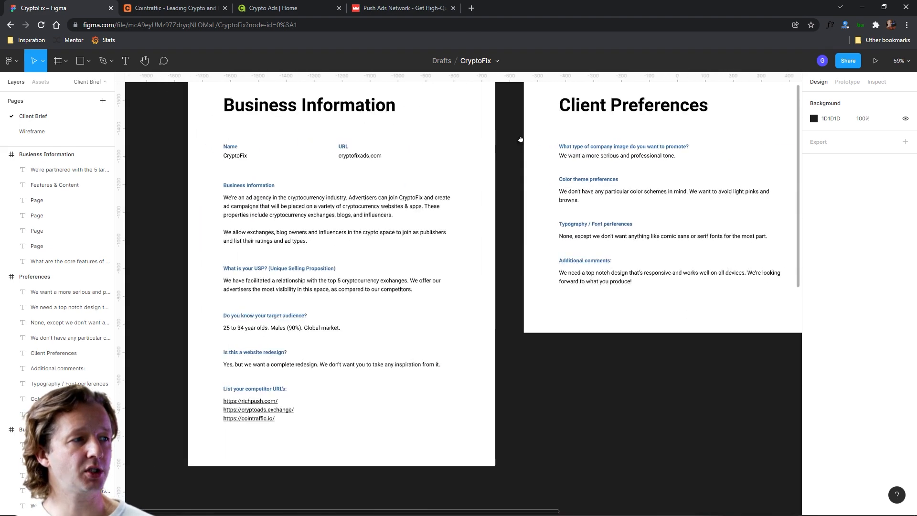
{"action": "scroll", "coordinate": [301, 175], "scroll_direction": "up", "scroll_amount": 3}
{"action": "scroll", "coordinate": [380, 185], "scroll_direction": "up", "scroll_amount": 2}
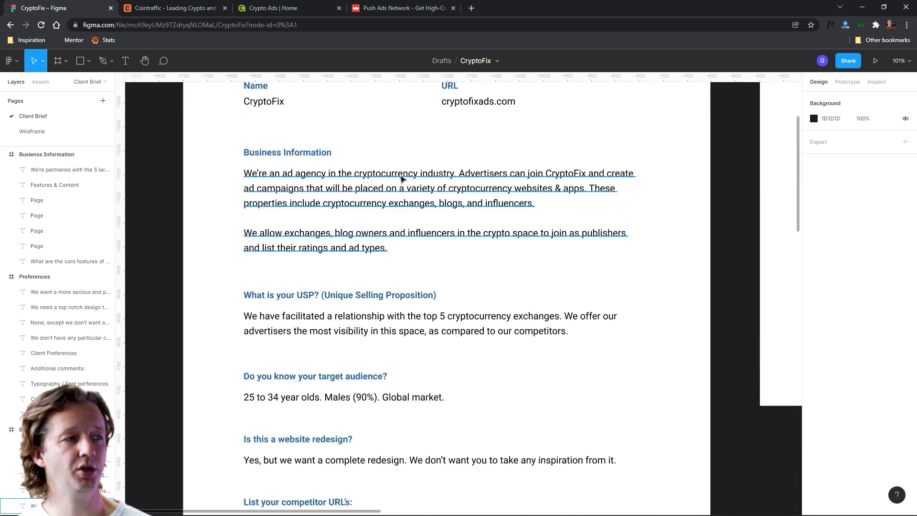
{"action": "scroll", "coordinate": [293, 178], "scroll_direction": "left", "scroll_amount": 2}
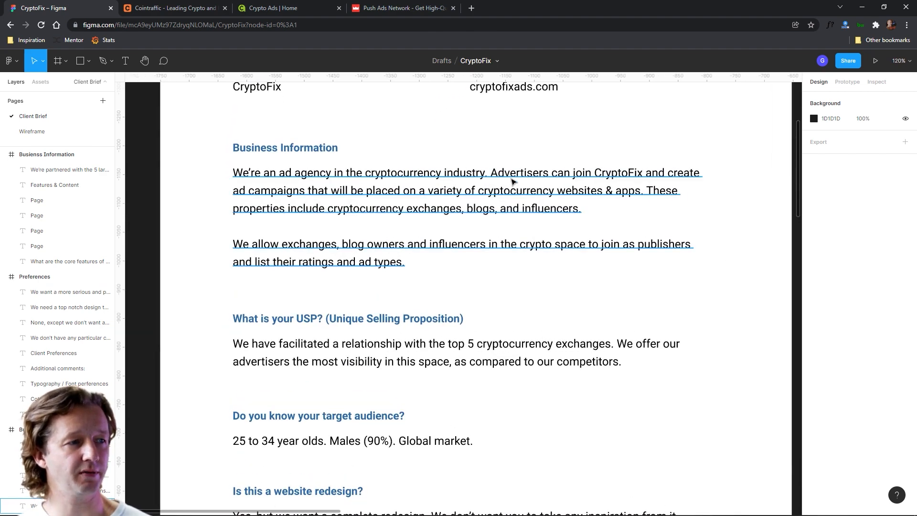
- Back on the Wireframe page, replace the copied text below the header with "Primary headline for the landing page."
{"action": "left_click", "coordinate": [47, 129]}
{"action": "double_click", "coordinate": [486, 203]}
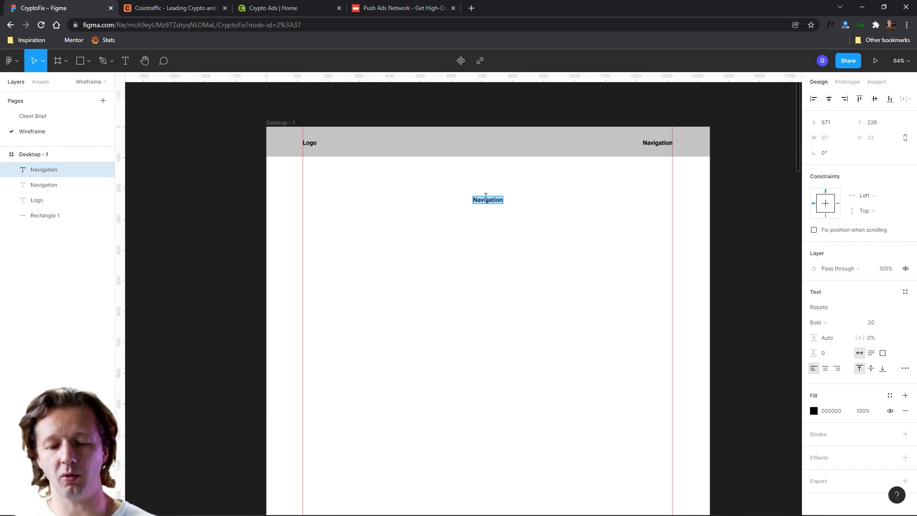
{"action": "type", "text": "Primary headl"}
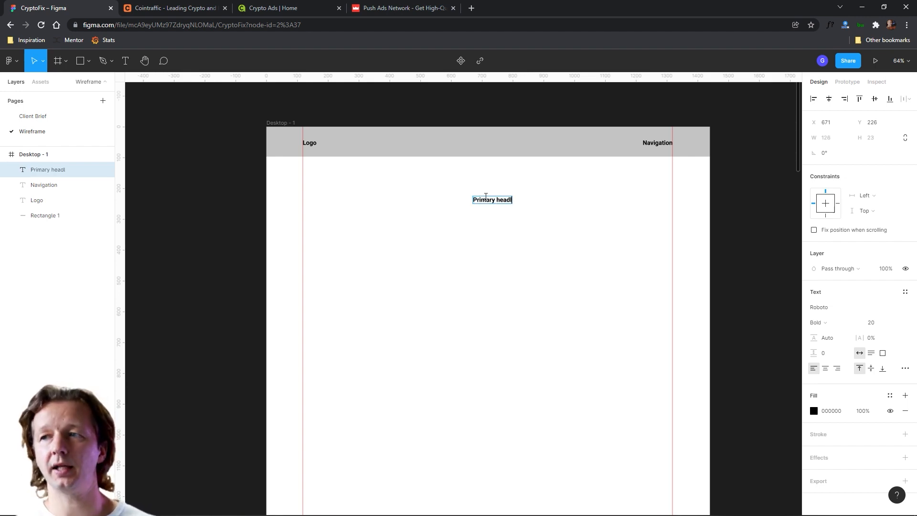
{"action": "type", "text": "ine for the landing page."}
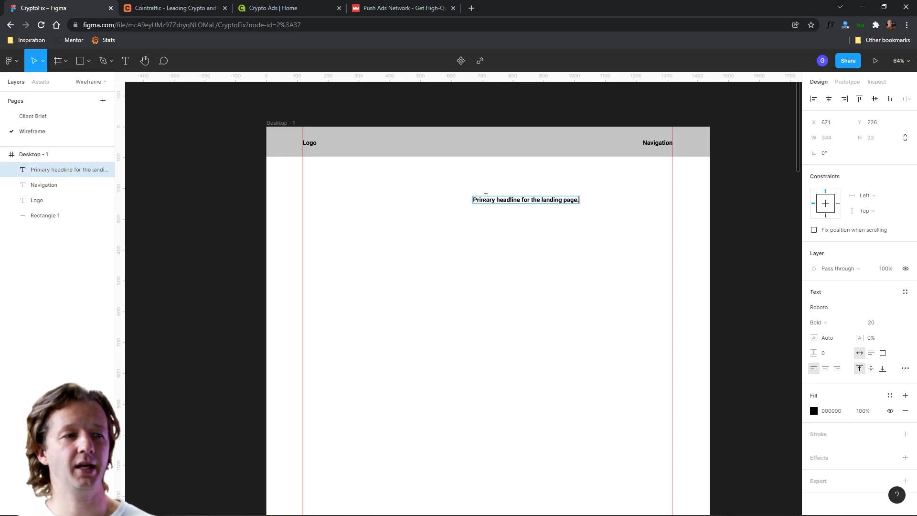
{"action": "key", "text": "Escape"}
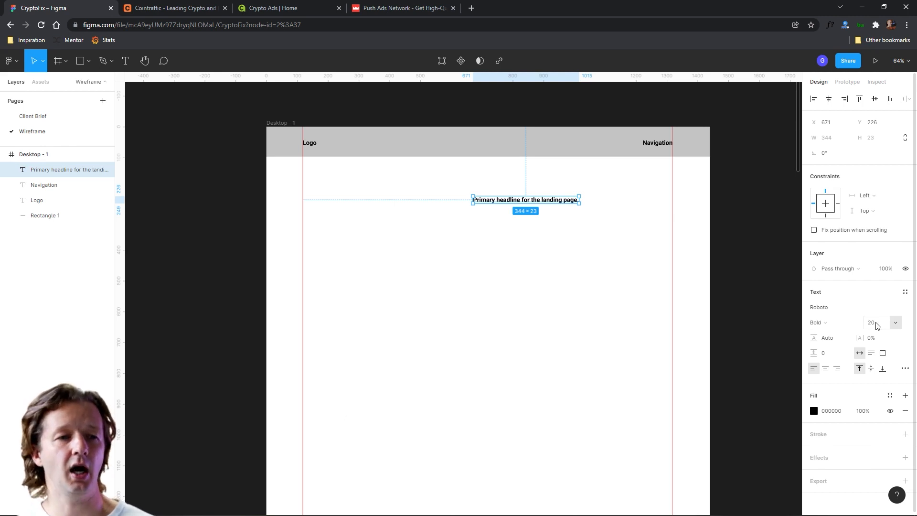
- Center-align the primary headline's text, center it horizontally in the frame and set its font size to 41
{"action": "left_click", "coordinate": [827, 372]}
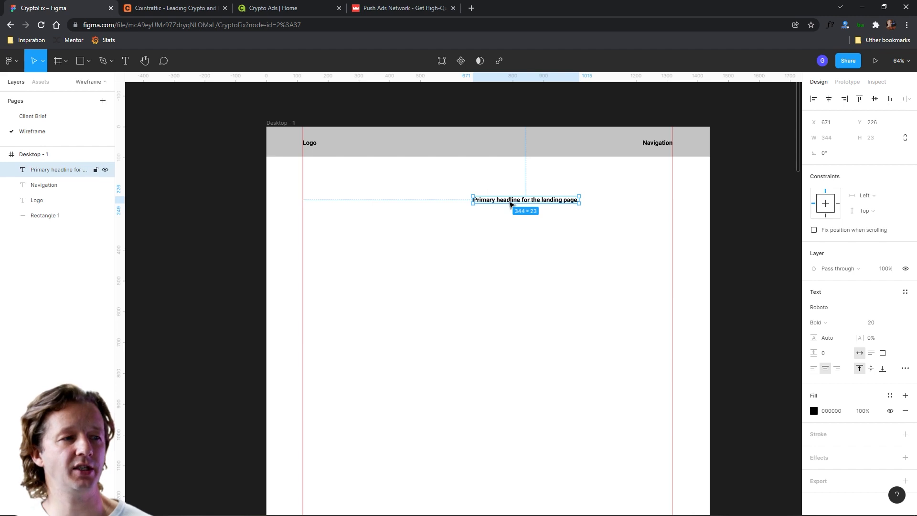
{"action": "left_click", "coordinate": [829, 99]}
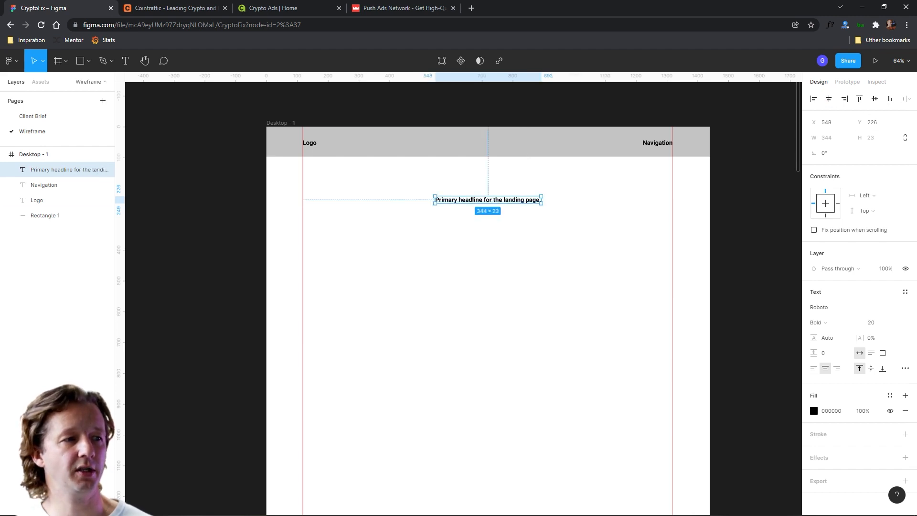
{"action": "left_click", "coordinate": [871, 323]}
{"action": "type", "text": "38"}
{"action": "key", "text": "Return"}
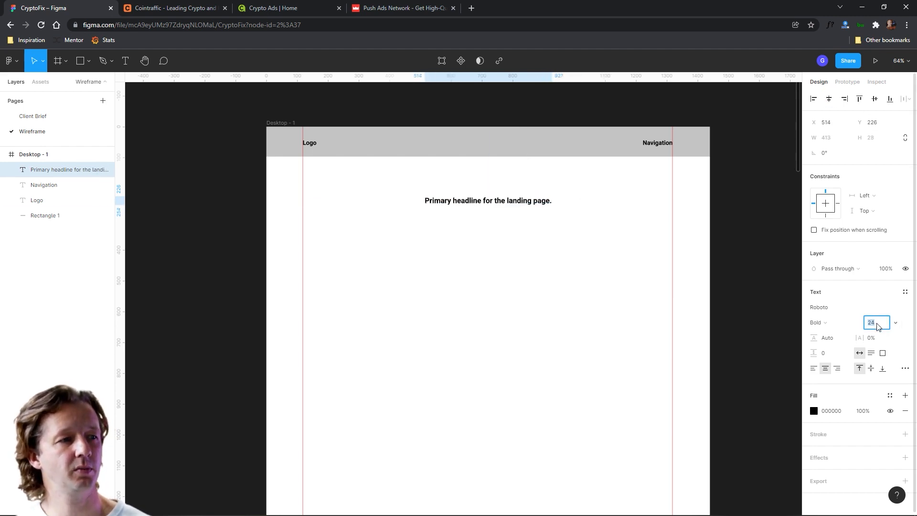
{"action": "left_click", "coordinate": [603, 271]}
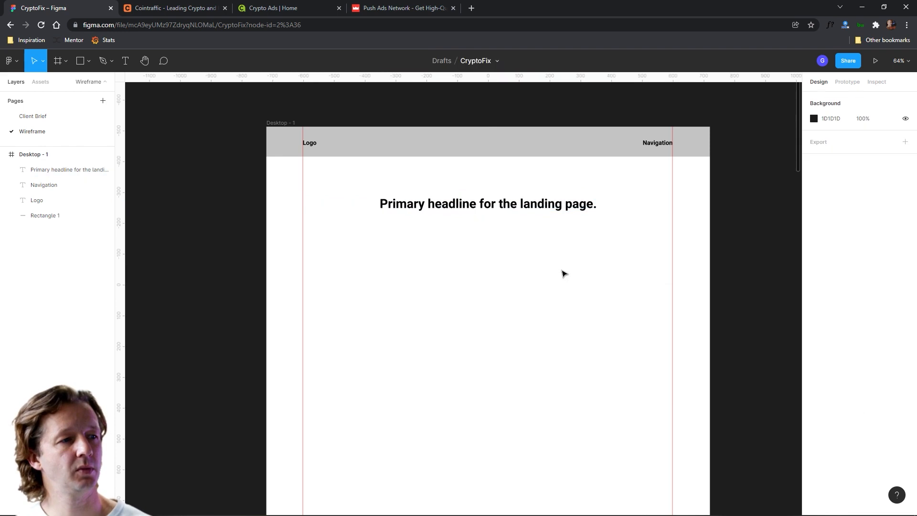
{"action": "left_click", "coordinate": [503, 213]}
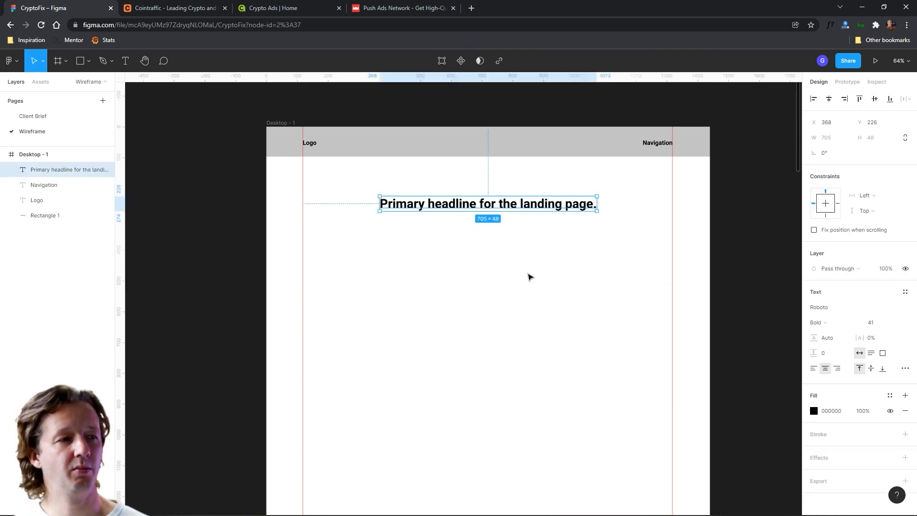
{"action": "left_click", "coordinate": [533, 284]}
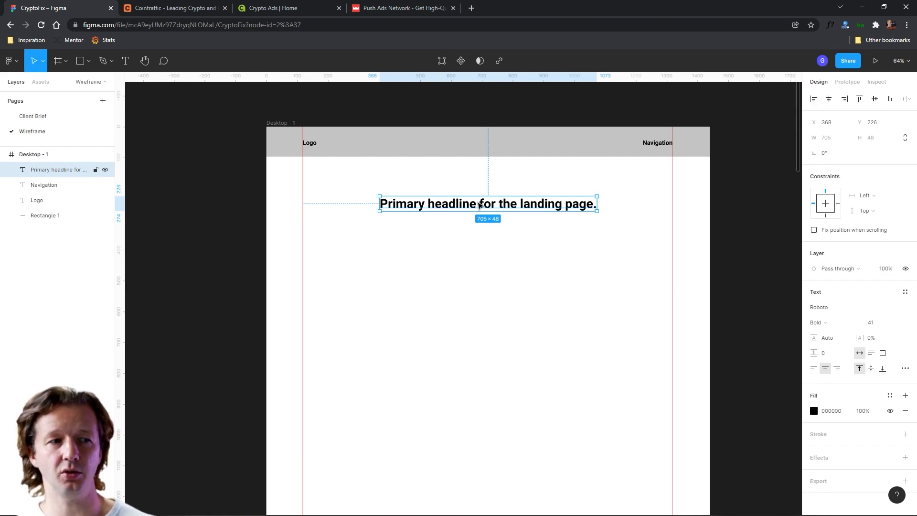
{"action": "left_click", "coordinate": [508, 266]}
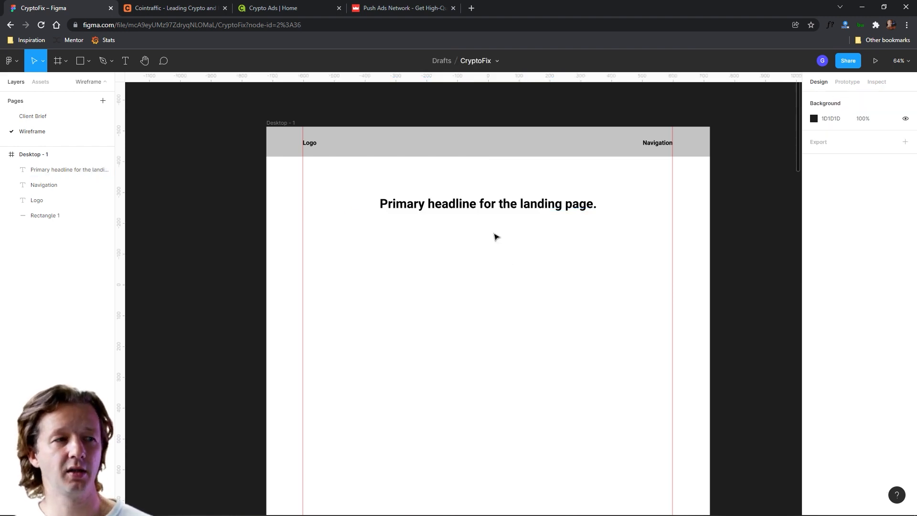
- Duplicate the primary headline directly below itself and change the copy to "The subheadline will go here in this section."
{"action": "left_click", "coordinate": [485, 210]}
{"action": "key", "text": "ctrl+d"}
{"action": "double_click", "coordinate": [484, 228]}
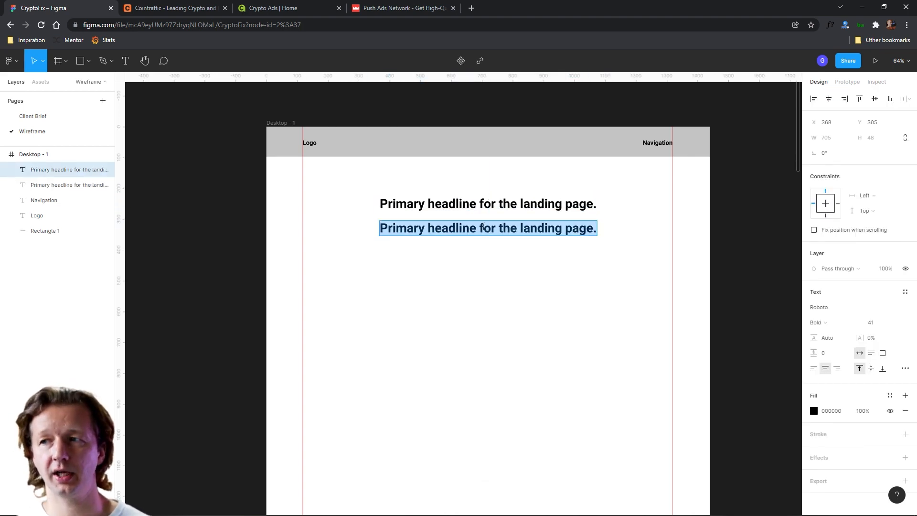
{"action": "type", "text": "The subhea"}
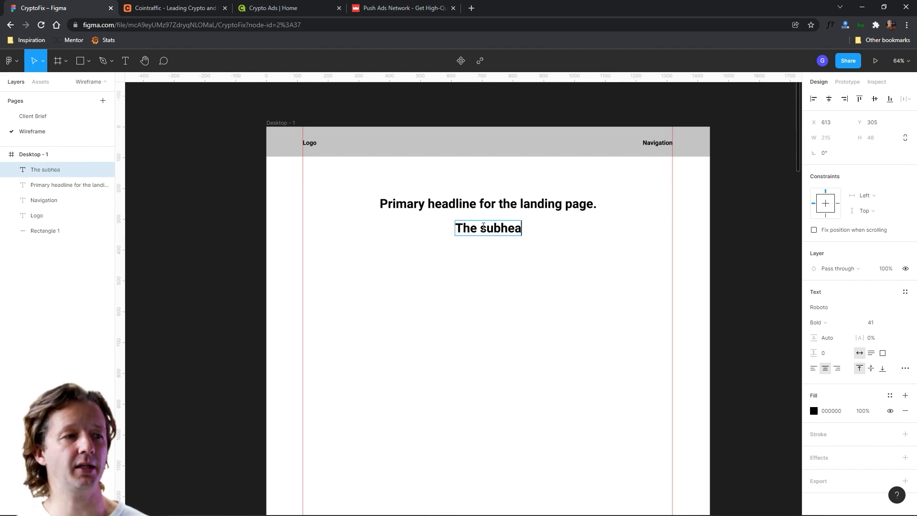
{"action": "type", "text": "dline will go her"}
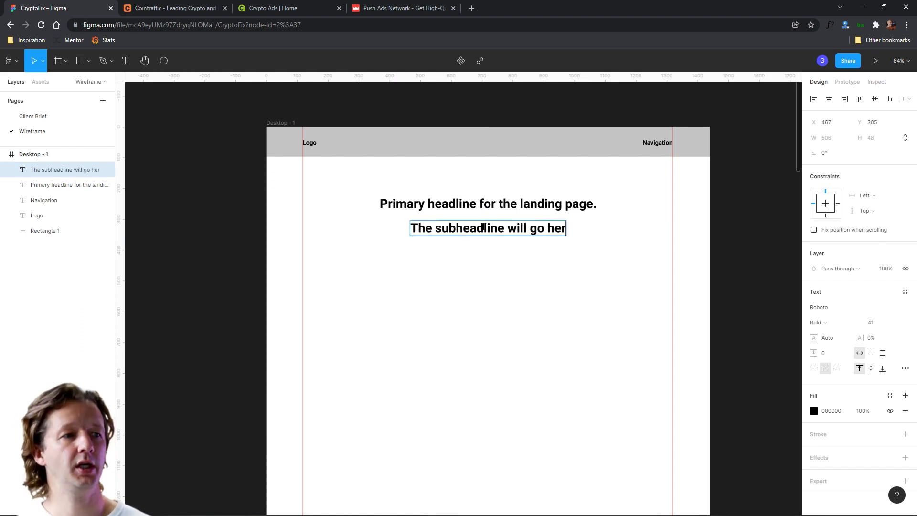
{"action": "type", "text": "e in this section."}
{"action": "key", "text": "Escape"}
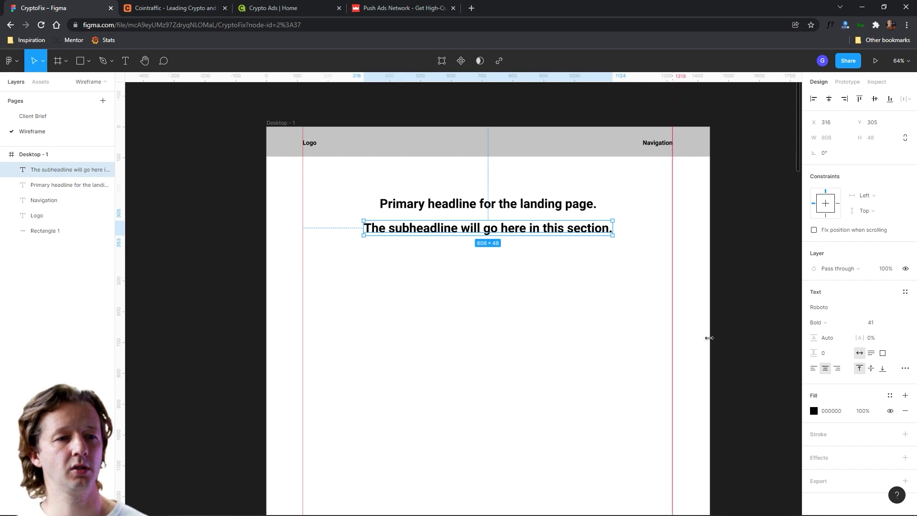
- Set the subheadline's font size to 24 and give it a lighter, non-bold font weight
{"action": "left_click", "coordinate": [877, 324]}
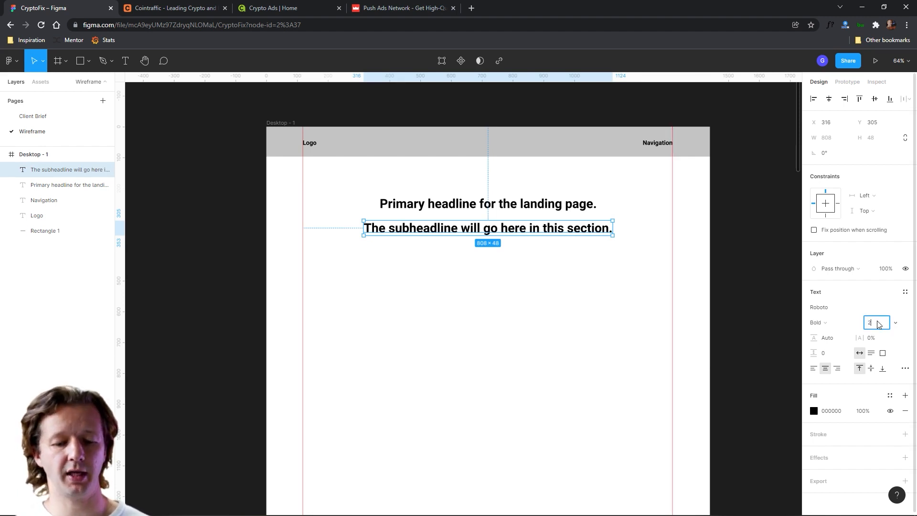
{"action": "type", "text": "24"}
{"action": "key", "text": "Return"}
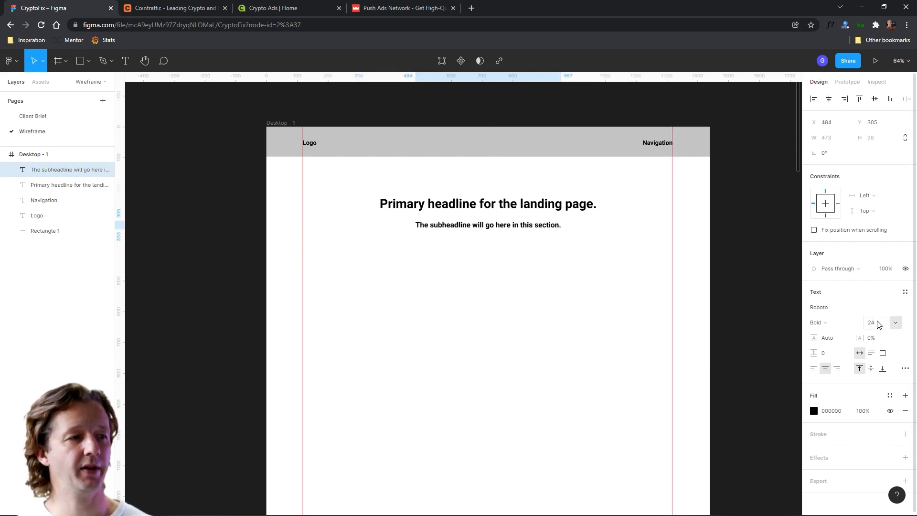
{"action": "left_click", "coordinate": [835, 327]}
{"action": "left_click", "coordinate": [832, 299]}
{"action": "left_click", "coordinate": [588, 247]}
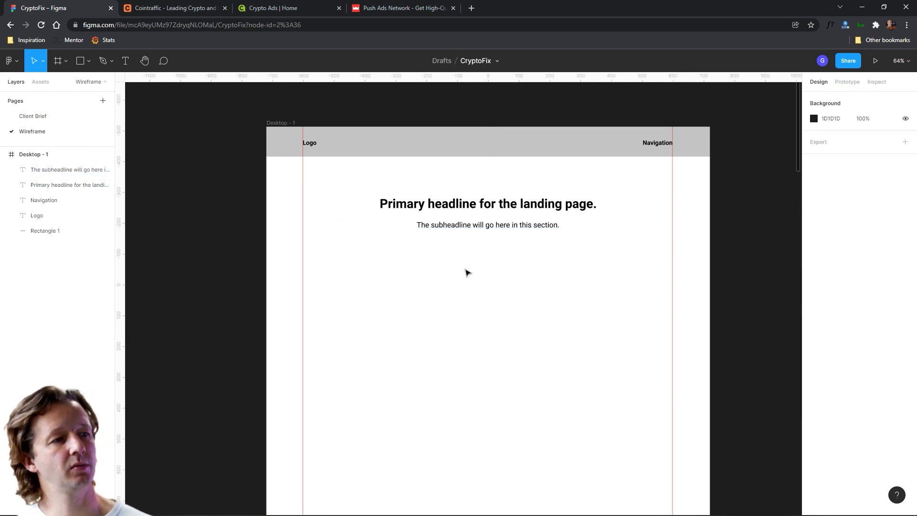
- Nudge the primary headline down about 12 px so it sits closer to the subheadline
{"action": "left_click", "coordinate": [502, 209]}
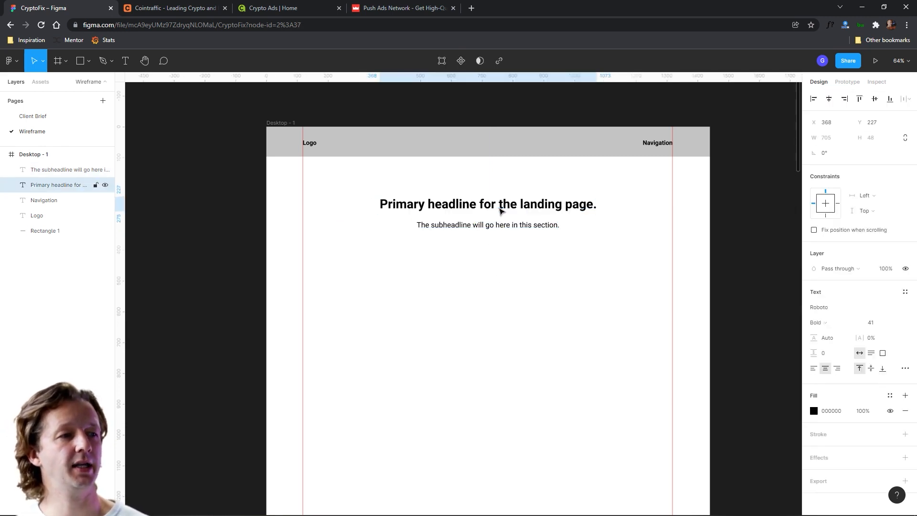
{"action": "key", "text": "Down"}
{"action": "key", "text": "Down"}
{"action": "key", "text": "Down"}
{"action": "key", "text": "Down"}
{"action": "key", "text": "Down"}
{"action": "key", "text": "Down"}
{"action": "key", "text": "Down"}
{"action": "key", "text": "Down"}
{"action": "key", "text": "Down"}
{"action": "key", "text": "Down"}
{"action": "key", "text": "Down"}
{"action": "key", "text": "Down"}
{"action": "left_click", "coordinate": [568, 274]}
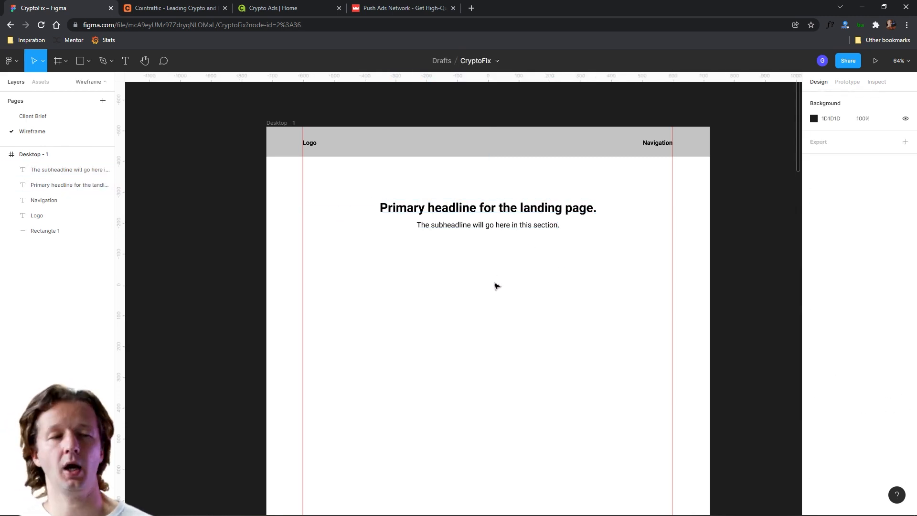
- Review the Client Brief page, from the business information through the client preferences to the core features of the service
{"action": "left_click", "coordinate": [26, 116]}
{"action": "scroll", "coordinate": [400, 120], "scroll_direction": "down", "scroll_amount": 3}
{"action": "scroll", "coordinate": [401, 120], "scroll_direction": "down", "scroll_amount": 1}
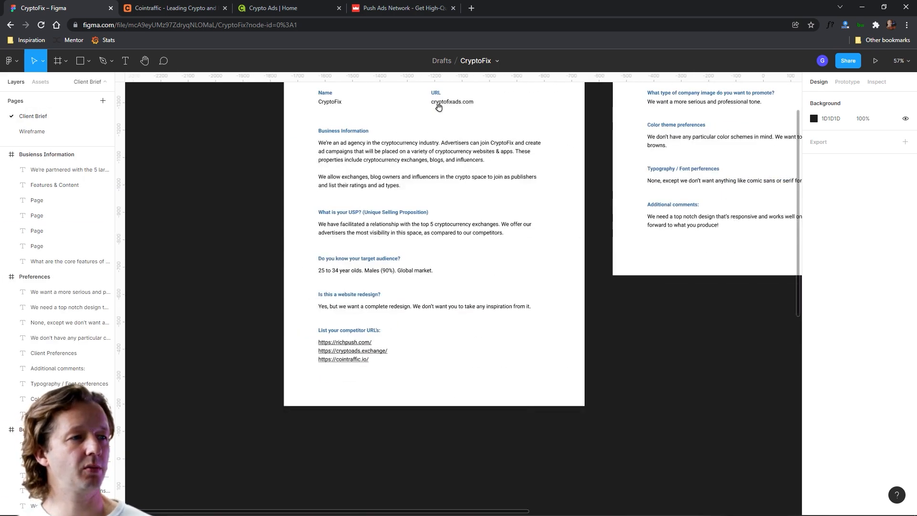
{"action": "left_click_drag", "start_coordinate": [438, 109], "coordinate": [398, 181]}
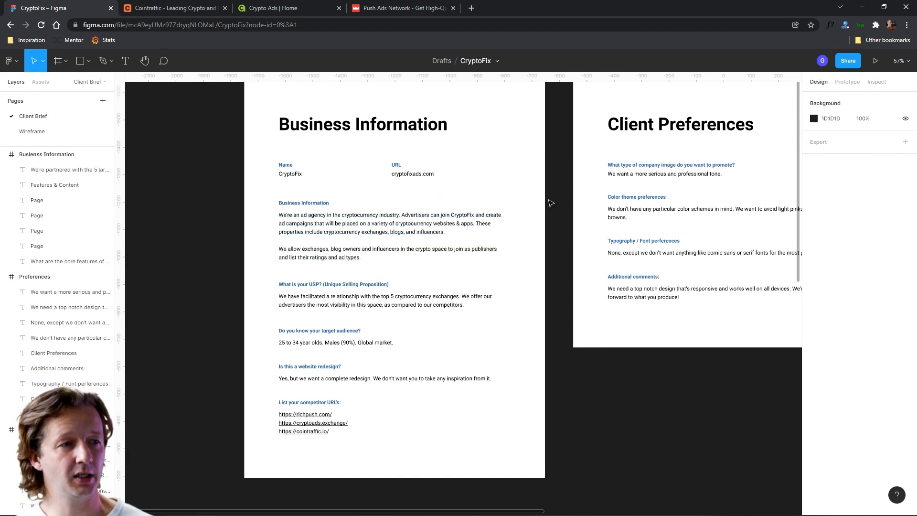
{"action": "left_click_drag", "start_coordinate": [615, 194], "coordinate": [136, 208]}
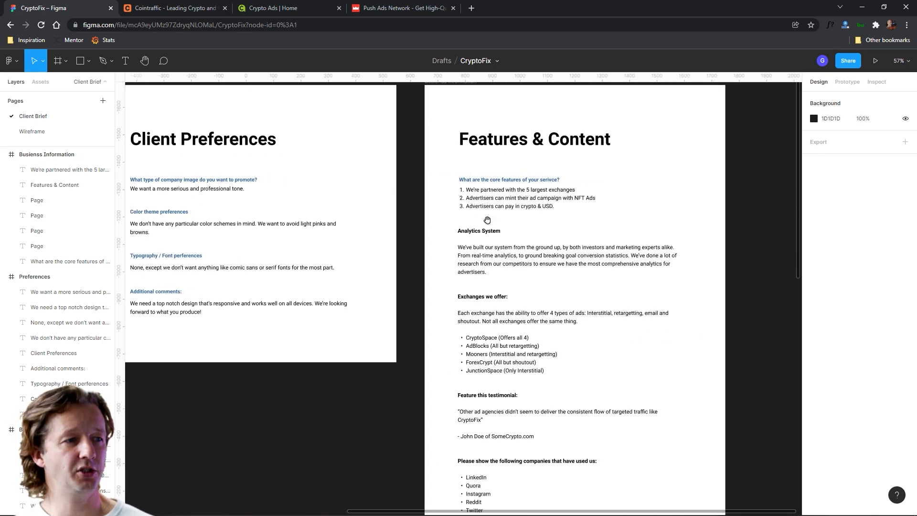
{"action": "left_click_drag", "start_coordinate": [488, 221], "coordinate": [473, 222]}
{"action": "scroll", "coordinate": [492, 185], "scroll_direction": "up", "scroll_amount": 5}
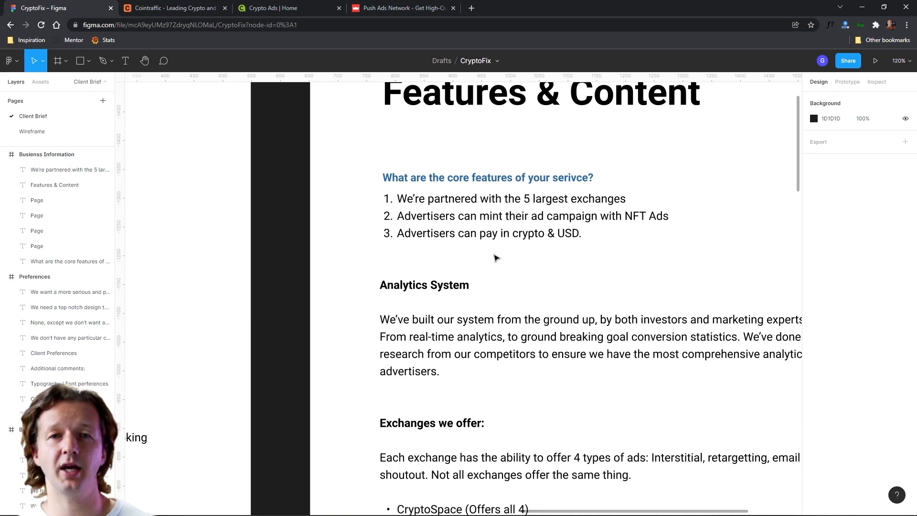
- Back on the Wireframe page, draw a feature box below the subheadline against the left guide and widen it to about 328 × 248
{"action": "left_click", "coordinate": [39, 131]}
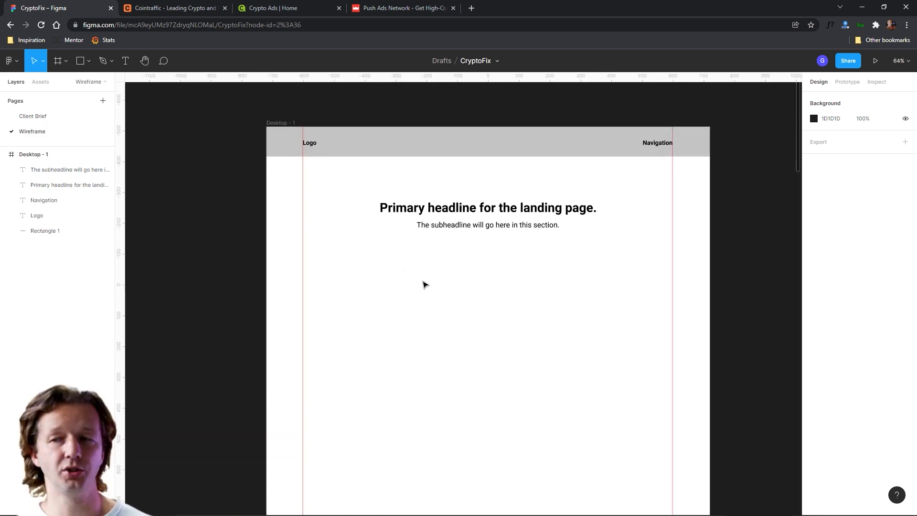
{"action": "left_click", "coordinate": [81, 61]}
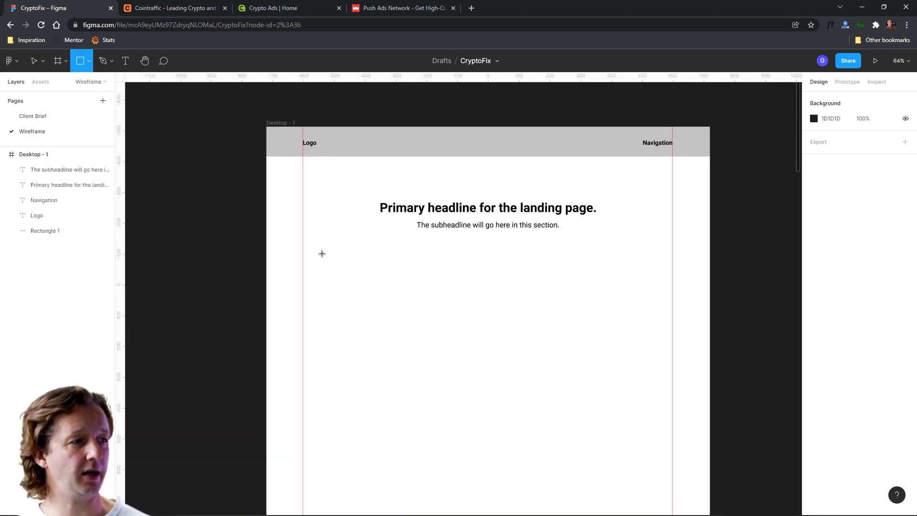
{"action": "mouse_move", "coordinate": [305, 242]}
{"action": "left_mouse_down"}
{"action": "mouse_move", "coordinate": [382, 320]}
{"action": "mouse_move", "coordinate": [389, 315]}
{"action": "mouse_move", "coordinate": [372, 306]}
{"action": "left_mouse_up"}
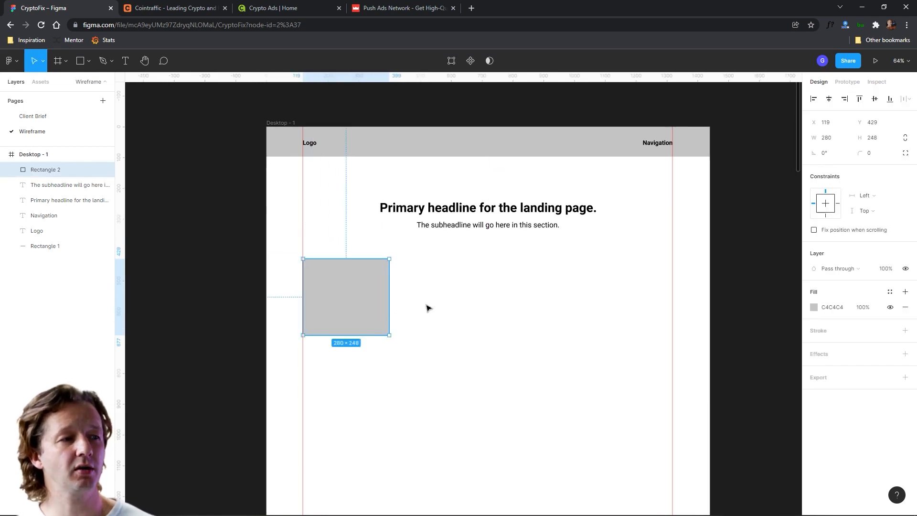
{"action": "left_click", "coordinate": [463, 307]}
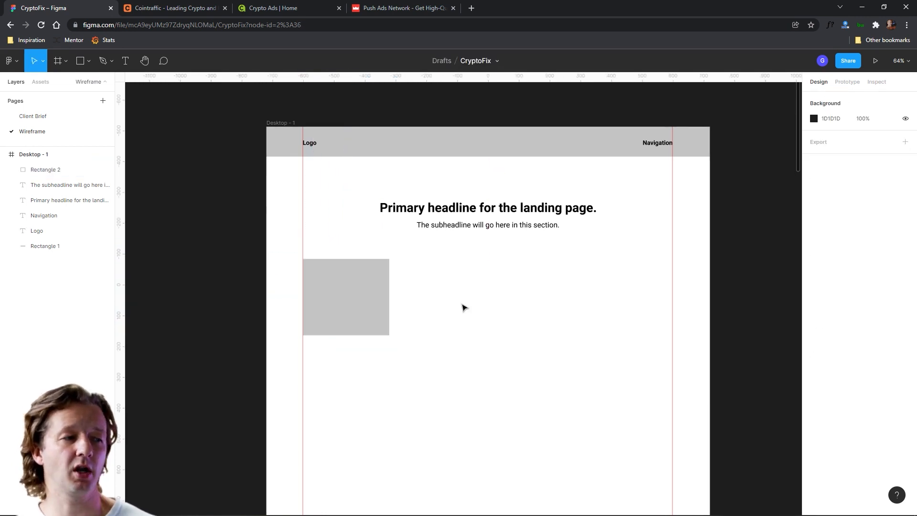
{"action": "left_click", "coordinate": [381, 308]}
{"action": "left_click_drag", "start_coordinate": [388, 303], "coordinate": [404, 297]}
{"action": "left_click", "coordinate": [449, 289]}
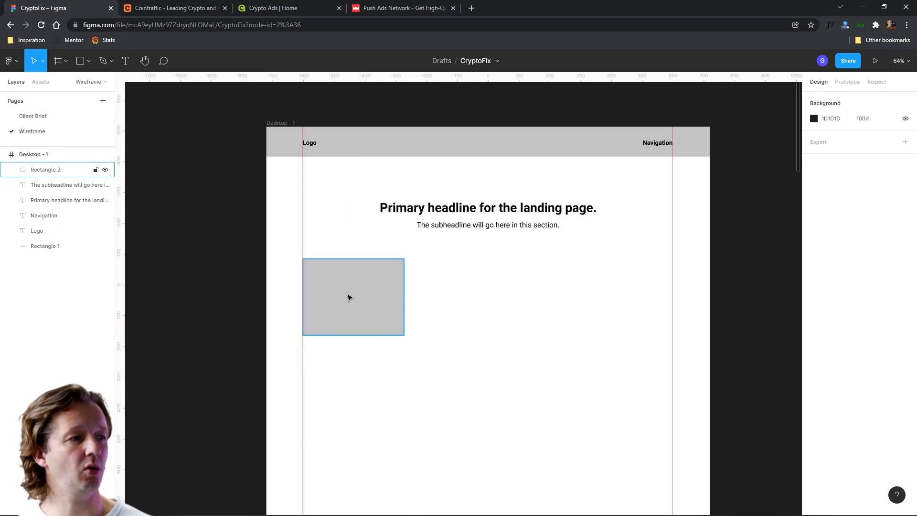
- Duplicate the primary headline onto the feature box, change the copy to "Feature 1" and center it inside the box
{"action": "left_click_drag", "start_coordinate": [431, 212], "coordinate": [358, 304]}
{"action": "right_click", "coordinate": [444, 308]}
{"action": "left_click", "coordinate": [446, 317]}
{"action": "double_click", "coordinate": [370, 296]}
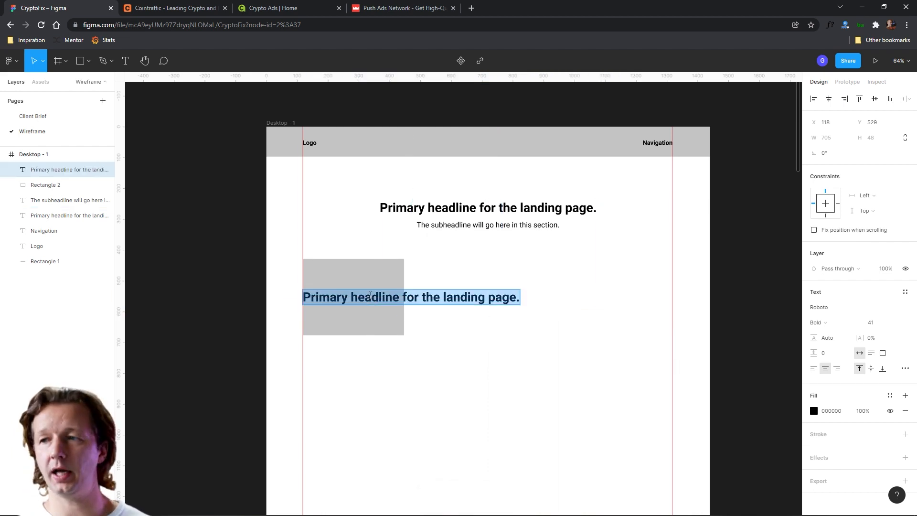
{"action": "type", "text": "Feature 1"}
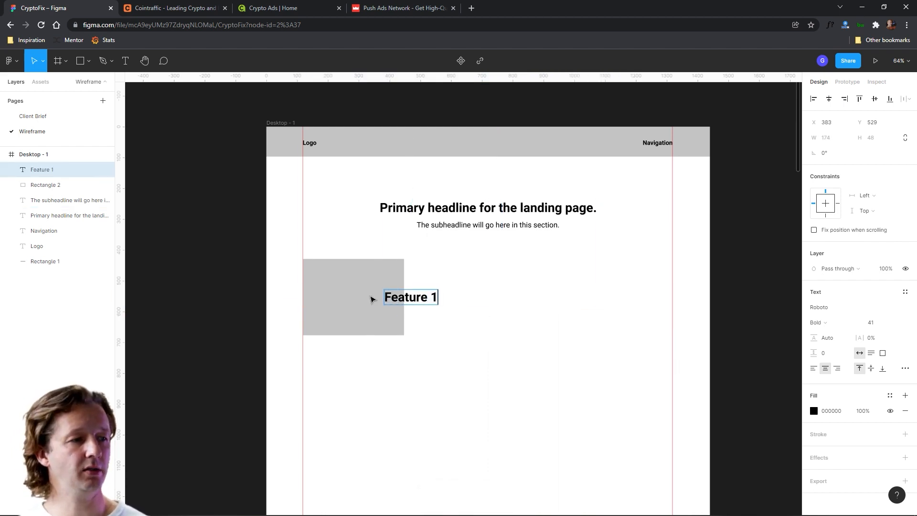
{"action": "key", "text": "Escape"}
{"action": "left_click_drag", "start_coordinate": [375, 298], "coordinate": [318, 298]}
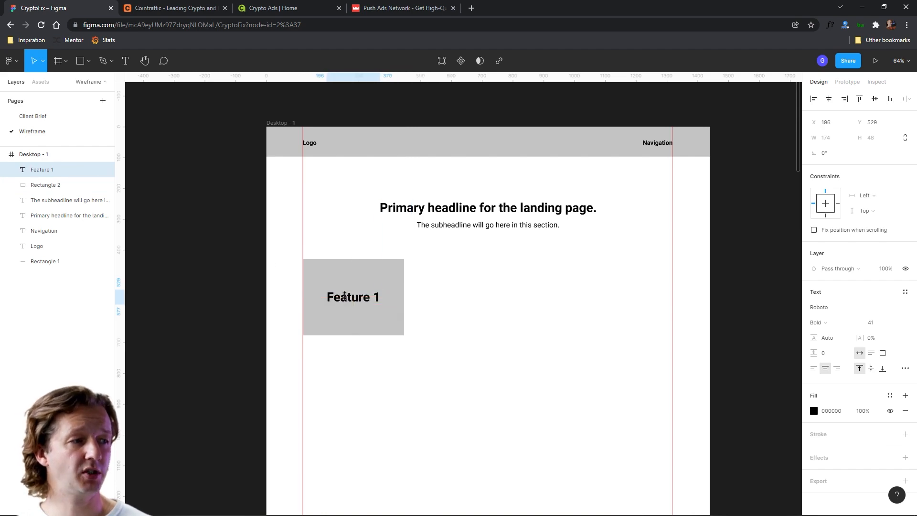
- Check the first core feature listed in the Client Brief and return to the Wireframe page
{"action": "left_click", "coordinate": [29, 118]}
{"action": "left_click", "coordinate": [480, 200]}
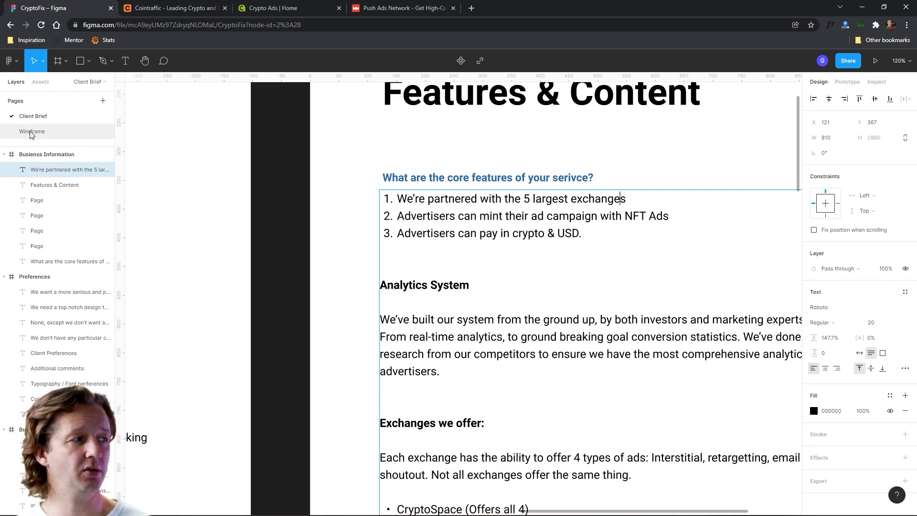
{"action": "left_click", "coordinate": [30, 134]}
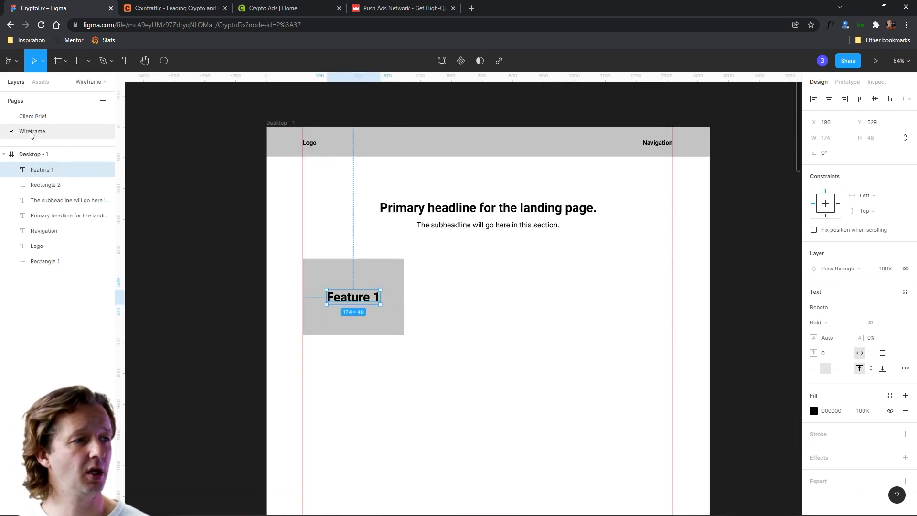
- Set the "Feature 1" label to font size 24 and Regular weight, and re-center it in its box
{"action": "left_click", "coordinate": [896, 323]}
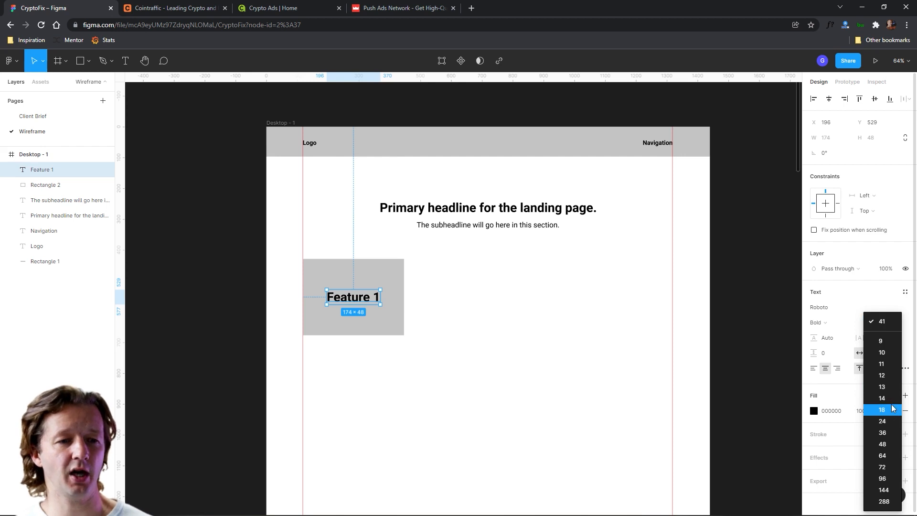
{"action": "left_click", "coordinate": [882, 421]}
{"action": "left_click_drag", "start_coordinate": [351, 294], "coordinate": [352, 297]}
{"action": "left_click", "coordinate": [835, 322]}
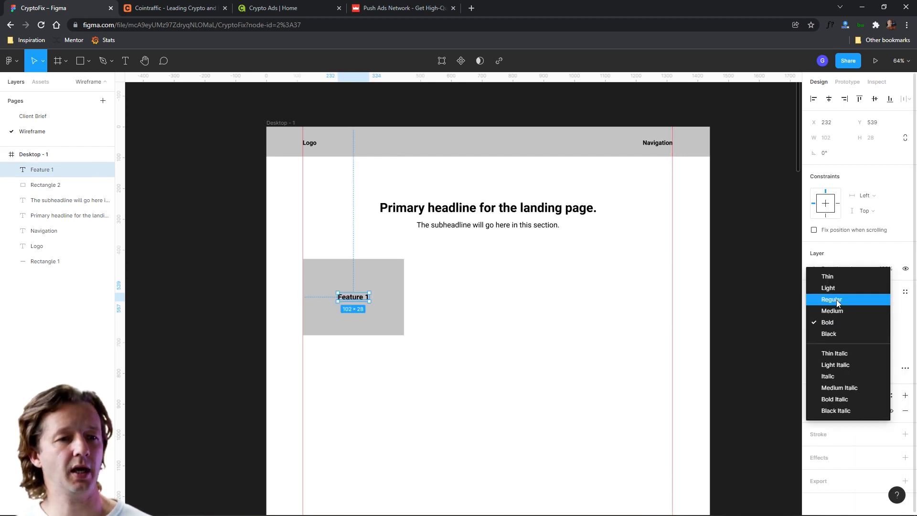
{"action": "left_click", "coordinate": [836, 300]}
{"action": "left_click", "coordinate": [461, 356]}
{"action": "left_click", "coordinate": [354, 298]}
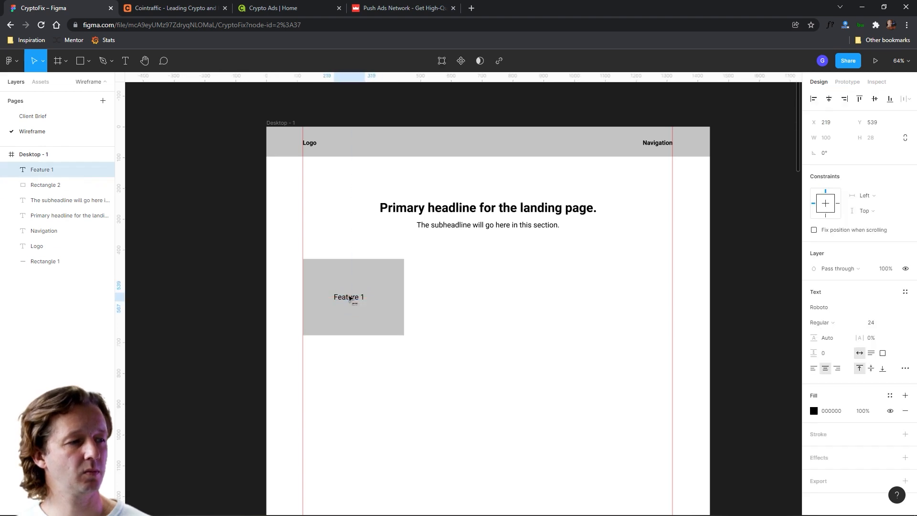
- Duplicate the feature box with its label into the middle of the row and change the copied label to "Feature 2"
{"action": "left_click_drag", "start_coordinate": [430, 348], "coordinate": [483, 283]}
{"action": "key", "text": "ctrl+d"}
{"action": "double_click", "coordinate": [493, 301]}
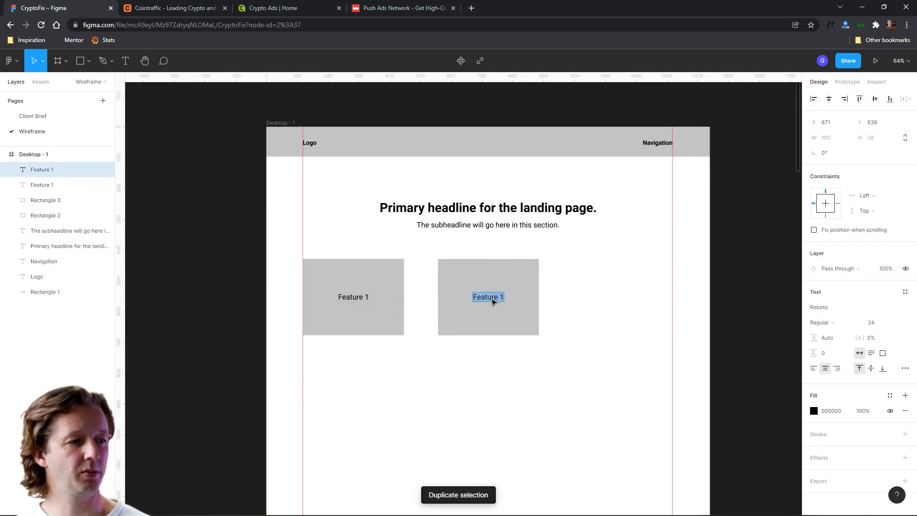
{"action": "type", "text": "Feature 2"}
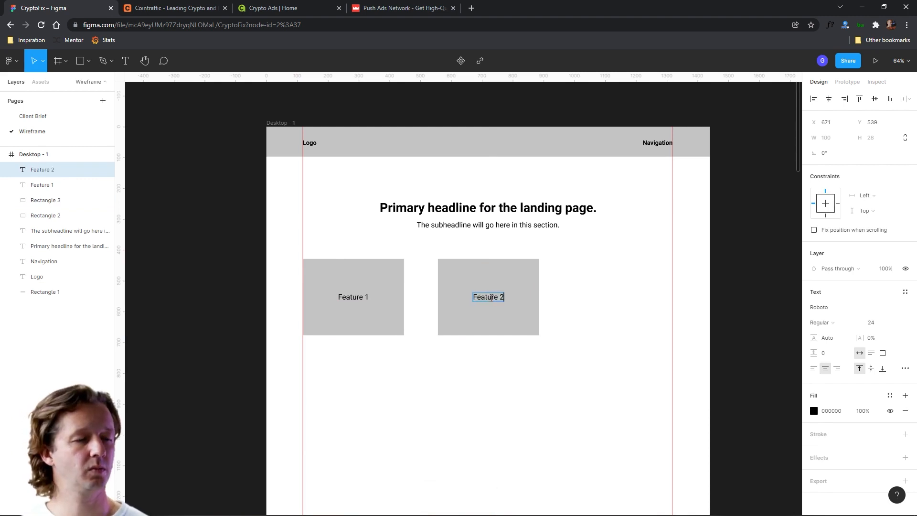
{"action": "key", "text": "Escape"}
- Duplicate the Feature 2 box and label against the right guide and change the copied label to "Feature 3"
{"action": "left_click_drag", "start_coordinate": [590, 359], "coordinate": [623, 292]}
{"action": "key", "text": "ctrl+d"}
{"action": "key", "text": "Escape"}
{"action": "double_click", "coordinate": [618, 299]}
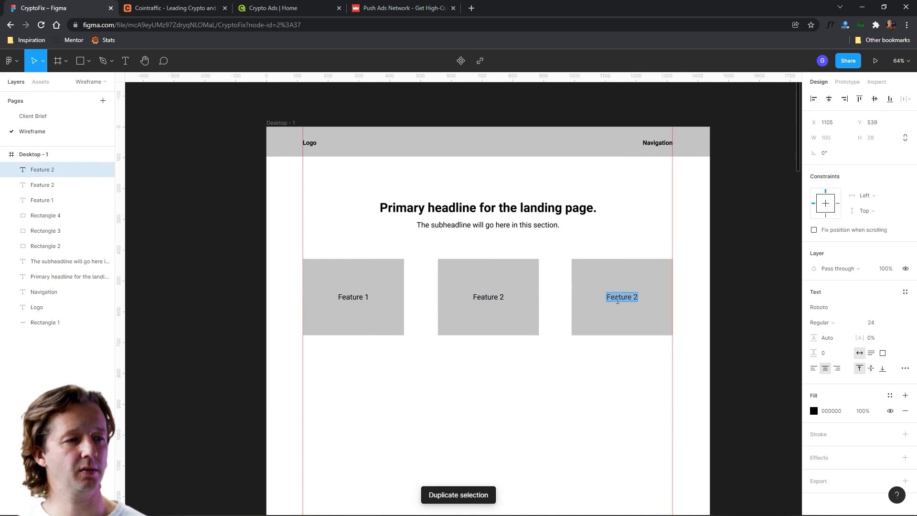
{"action": "type", "text": "Feature 32"}
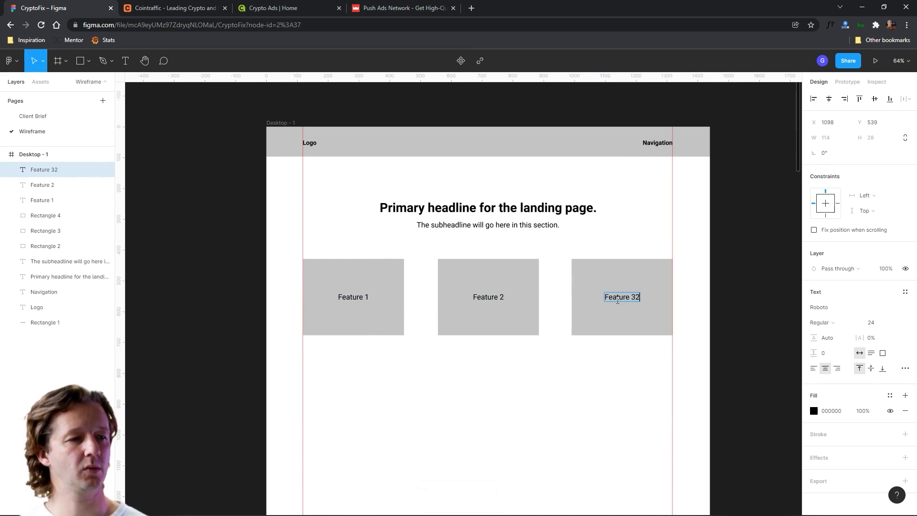
{"action": "key", "text": "BackSpace"}
{"action": "key", "text": "Escape"}
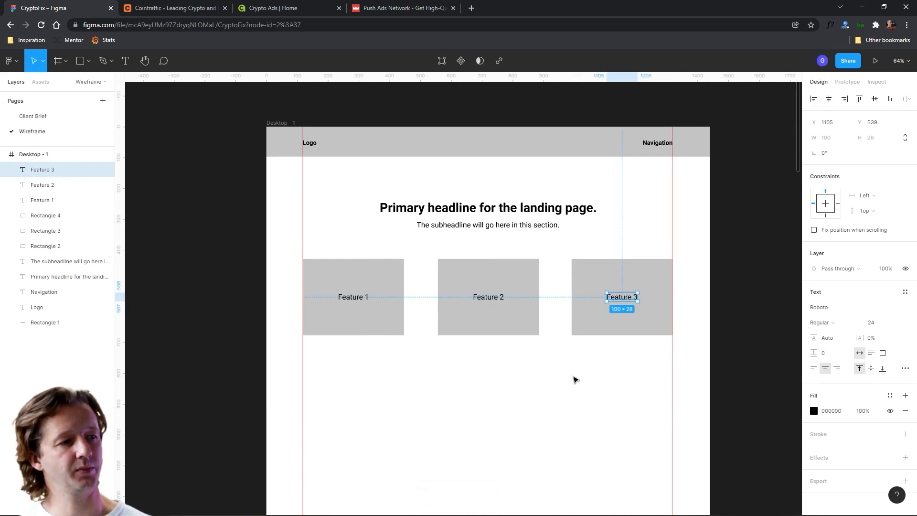
{"action": "key", "text": "Escape"}
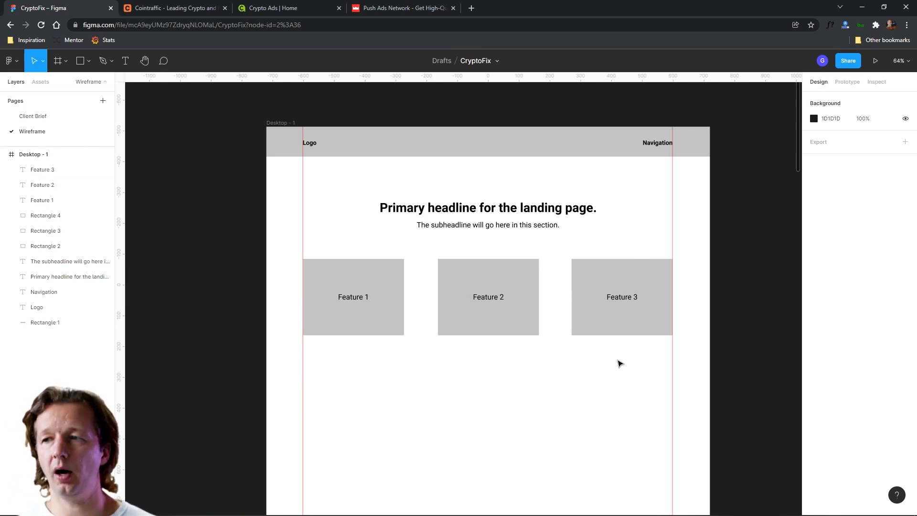
- Add the text "Call to Action" below the feature boxes and center it horizontally in the frame
{"action": "left_click_drag", "start_coordinate": [413, 364], "coordinate": [564, 390]}
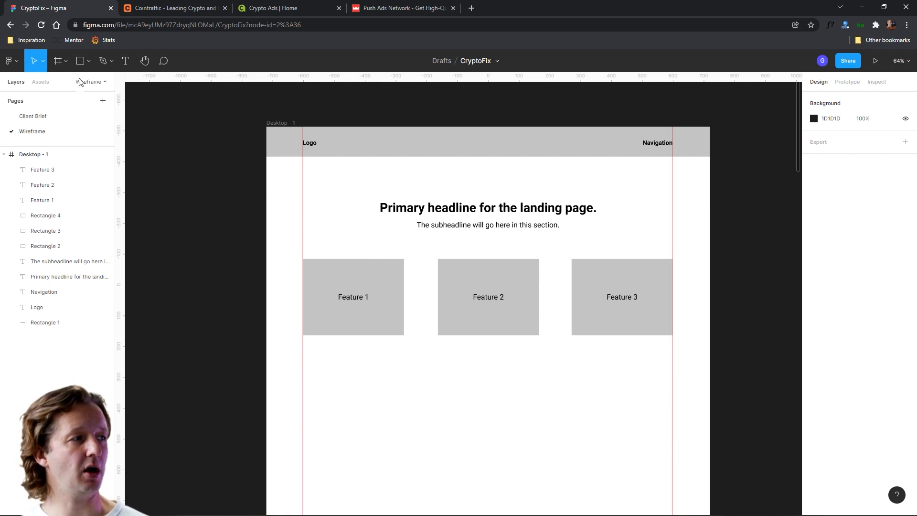
{"action": "left_click", "coordinate": [125, 60]}
{"action": "left_click", "coordinate": [453, 377]}
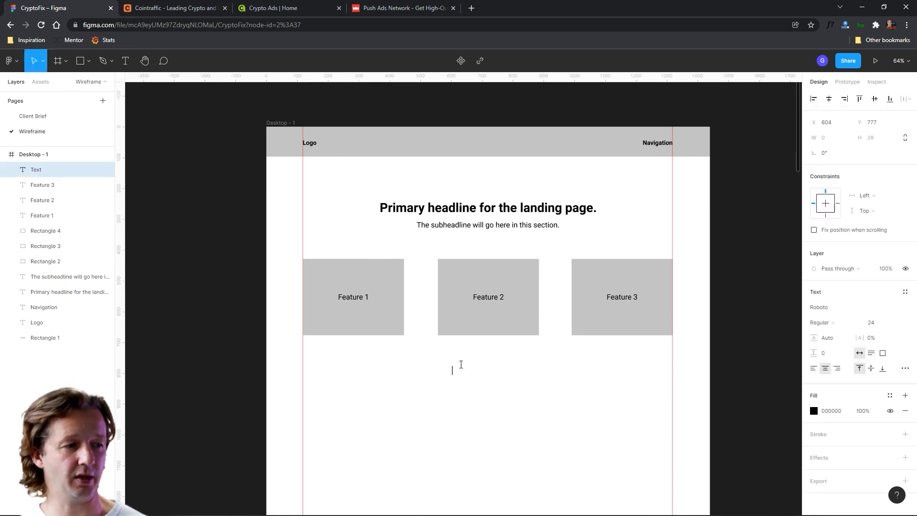
{"action": "type", "text": "Call to Action"}
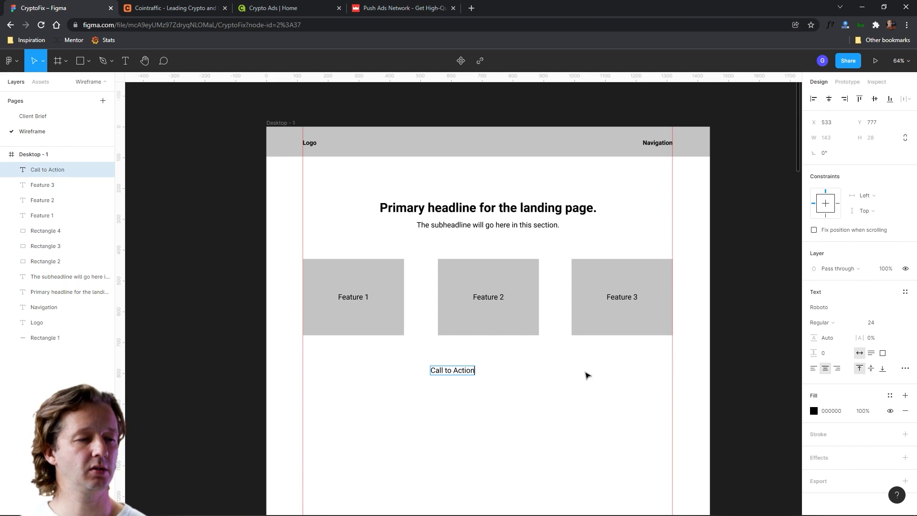
{"action": "key", "text": "Escape"}
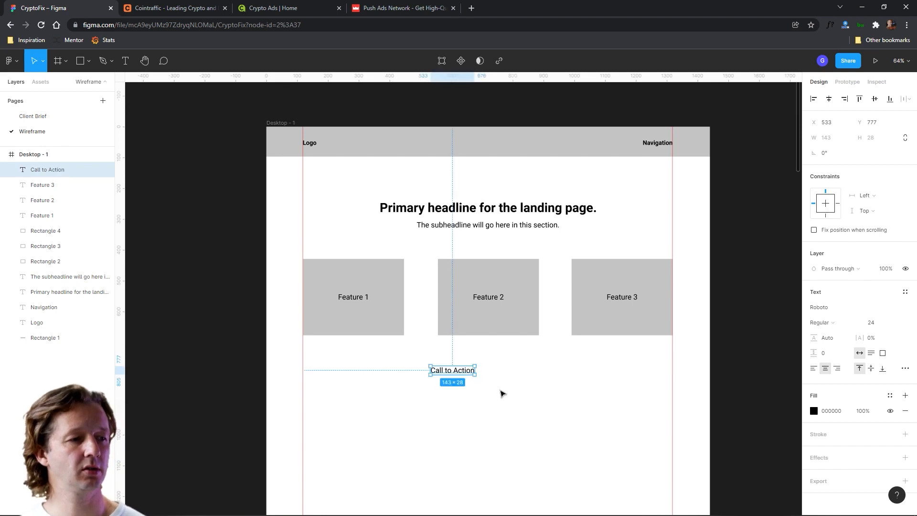
{"action": "left_click", "coordinate": [829, 99]}
- Duplicate the Feature 2 box and turn the copy into a button background of about 328 × 74 behind the "Call to Action" text
{"action": "left_click", "coordinate": [524, 334]}
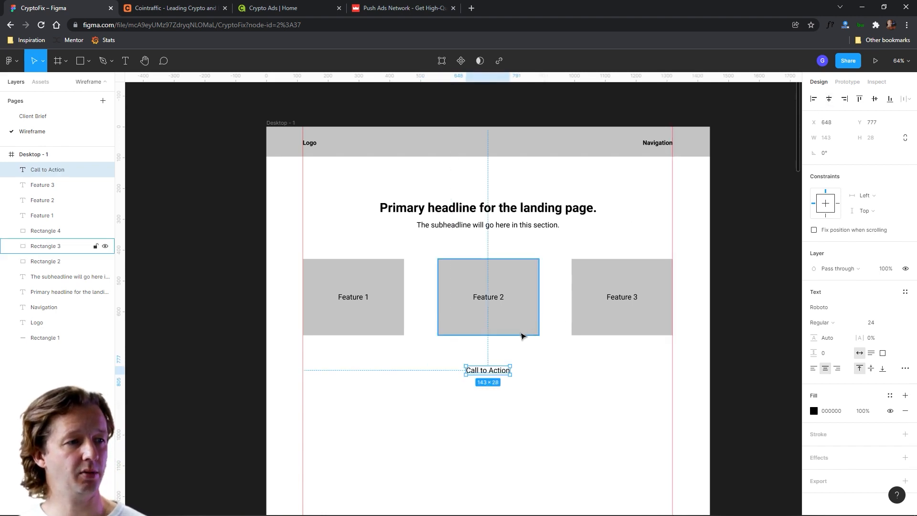
{"action": "key", "text": "ctrl+d"}
{"action": "left_click_drag", "start_coordinate": [526, 307], "coordinate": [515, 381]}
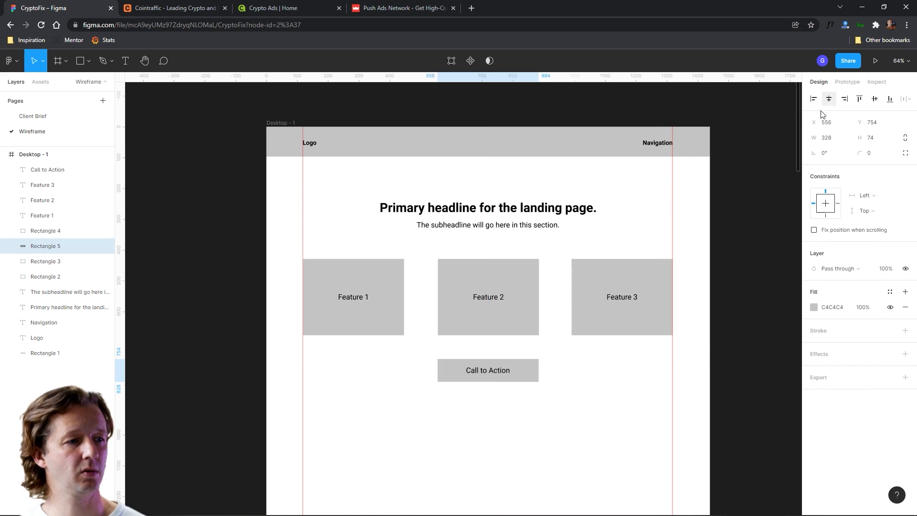
{"action": "left_click", "coordinate": [597, 430]}
- Look over the wireframe layout so far, and review the Features & Content section of the Client Brief for further content
{"action": "scroll", "coordinate": [586, 381], "scroll_direction": "down", "scroll_amount": 2}
{"action": "scroll", "coordinate": [587, 382], "scroll_direction": "down", "scroll_amount": 2}
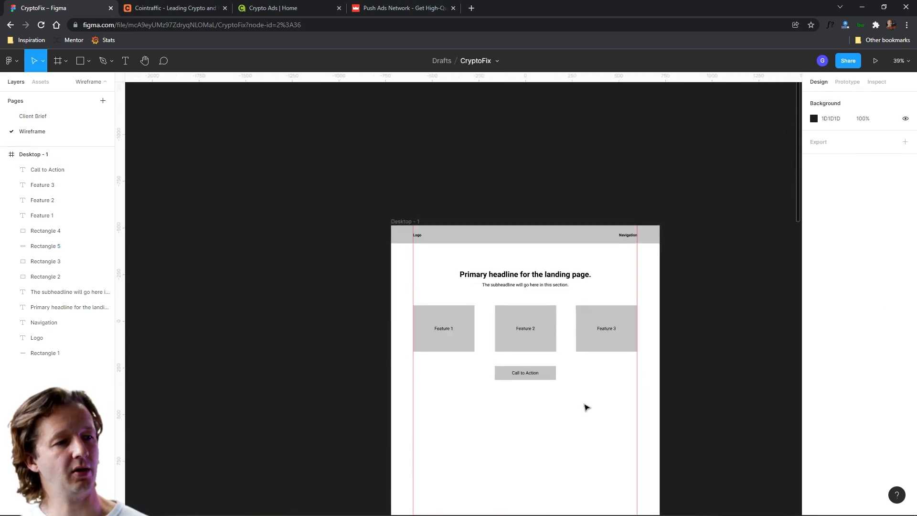
{"action": "left_click_drag", "start_coordinate": [583, 405], "coordinate": [514, 268]}
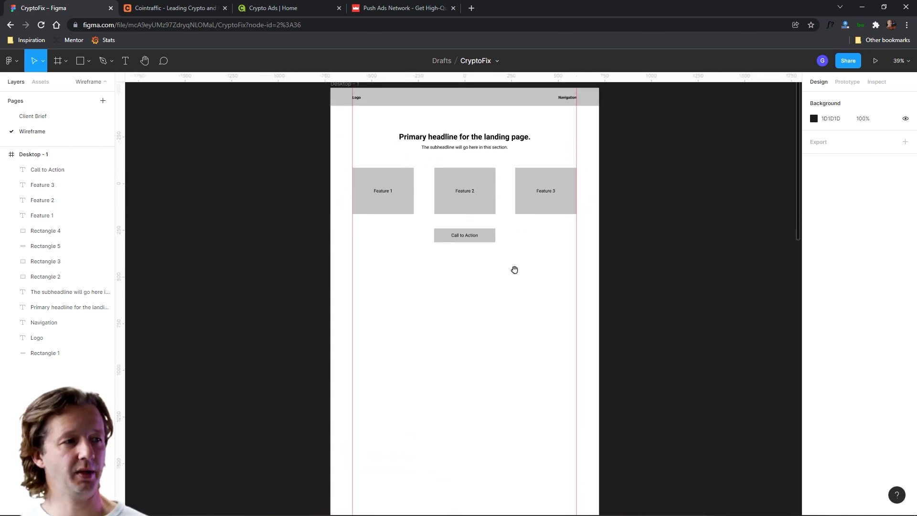
{"action": "left_click", "coordinate": [32, 116]}
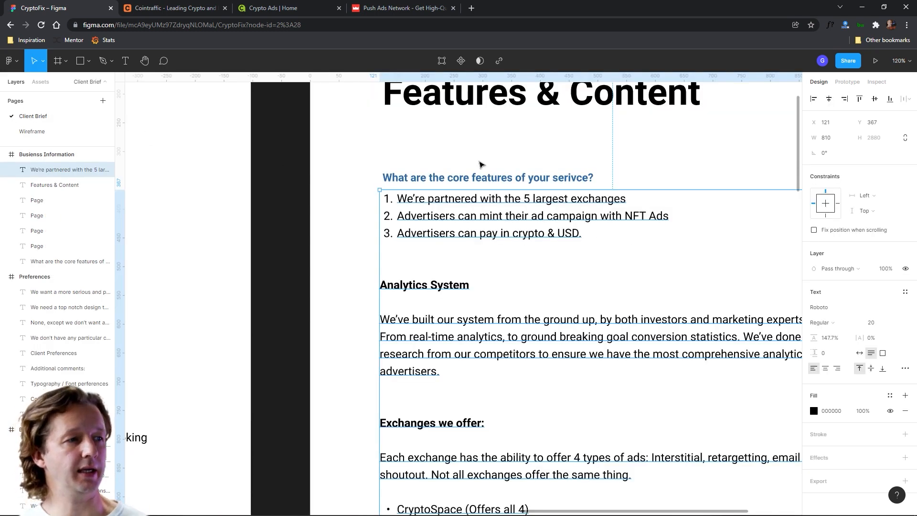
{"action": "left_click", "coordinate": [603, 156]}
{"action": "scroll", "coordinate": [604, 157], "scroll_direction": "down", "scroll_amount": 6}
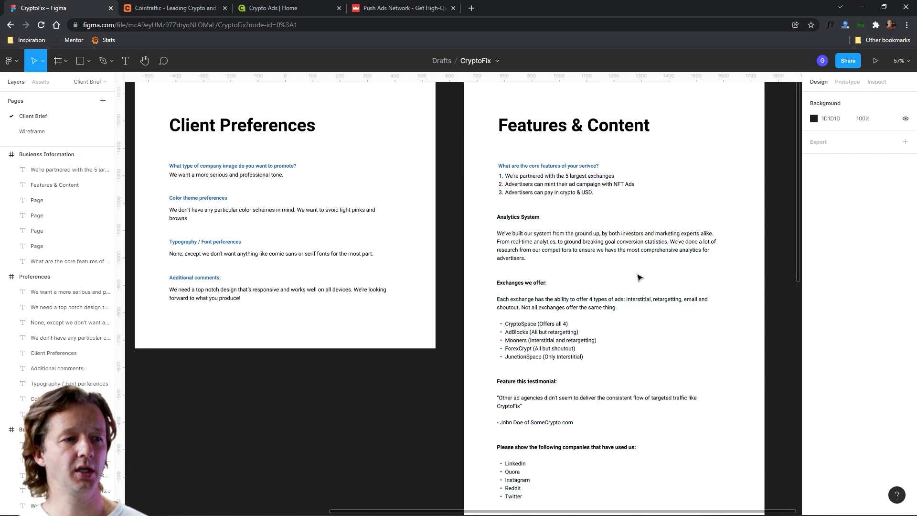
- Read the Features & Content section of the Client Brief, from the analytics and exchanges text down to the separate page requirements
{"action": "scroll", "coordinate": [715, 318], "scroll_direction": "up", "scroll_amount": 2}
{"action": "scroll", "coordinate": [716, 318], "scroll_direction": "up", "scroll_amount": 1}
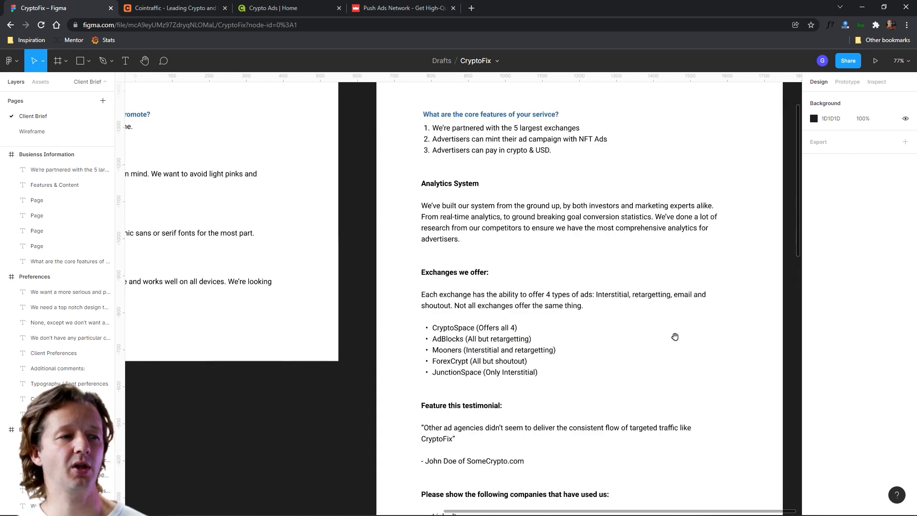
{"action": "left_click_drag", "start_coordinate": [675, 338], "coordinate": [631, 238]}
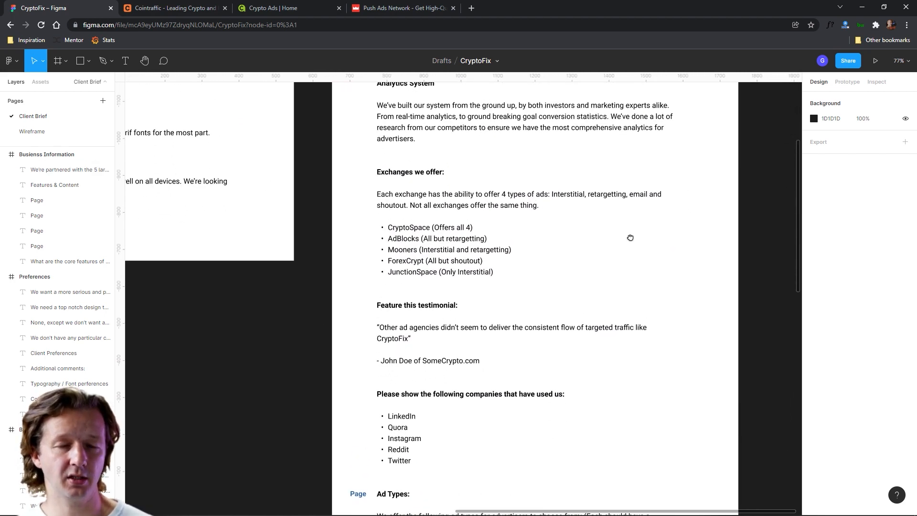
{"action": "scroll", "coordinate": [630, 239], "scroll_direction": "down", "scroll_amount": 2}
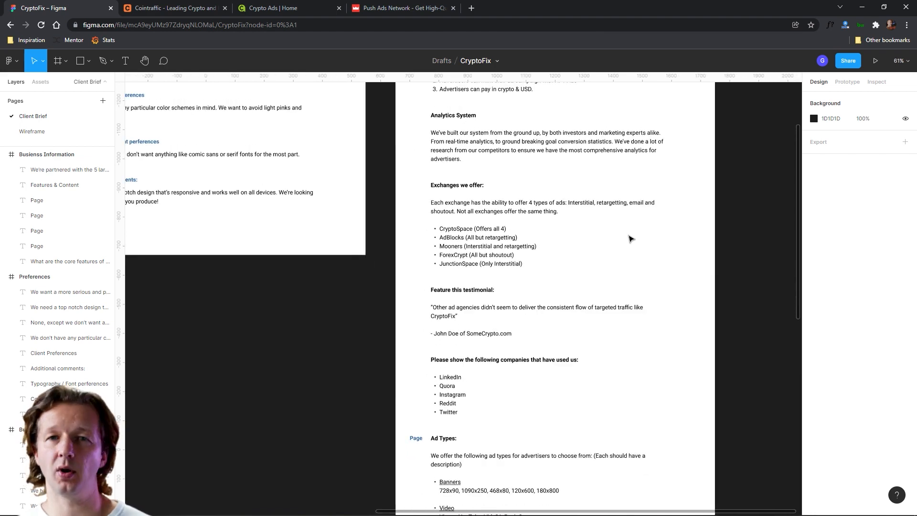
{"action": "scroll", "coordinate": [630, 238], "scroll_direction": "down", "scroll_amount": 2}
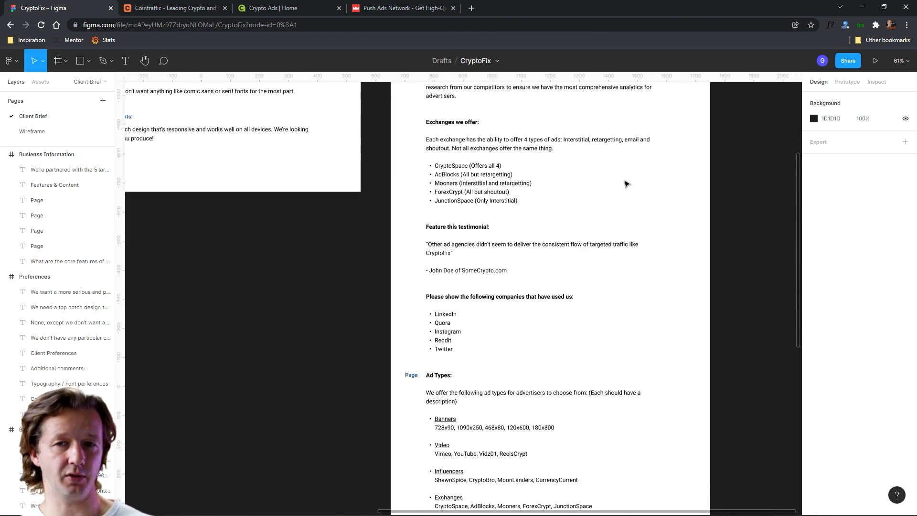
{"action": "scroll", "coordinate": [643, 316], "scroll_direction": "down", "scroll_amount": 1}
{"action": "scroll", "coordinate": [662, 194], "scroll_direction": "down", "scroll_amount": 3}
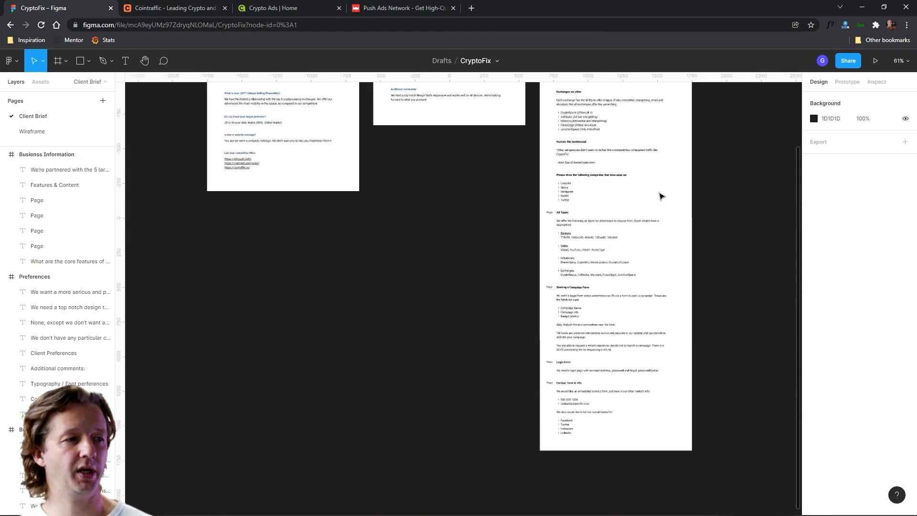
{"action": "scroll", "coordinate": [557, 220], "scroll_direction": "up", "scroll_amount": 3}
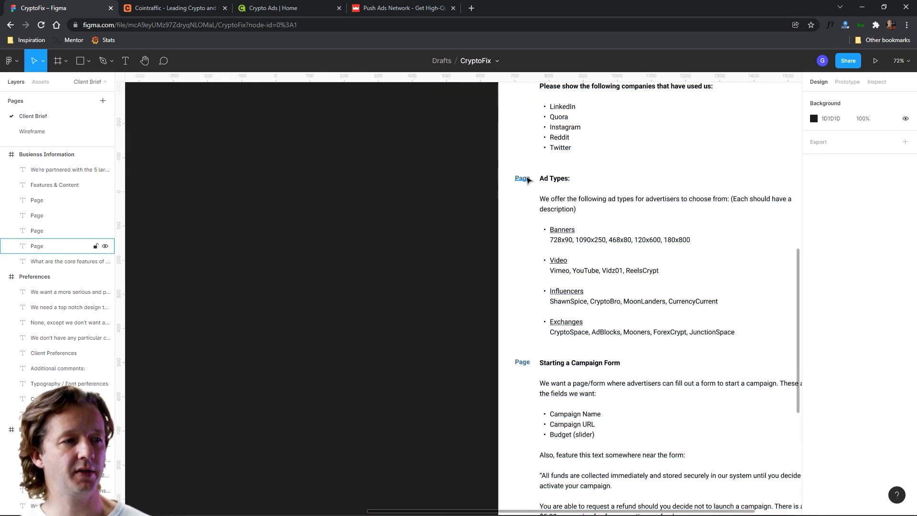
{"action": "scroll", "coordinate": [522, 370], "scroll_direction": "down", "scroll_amount": 1}
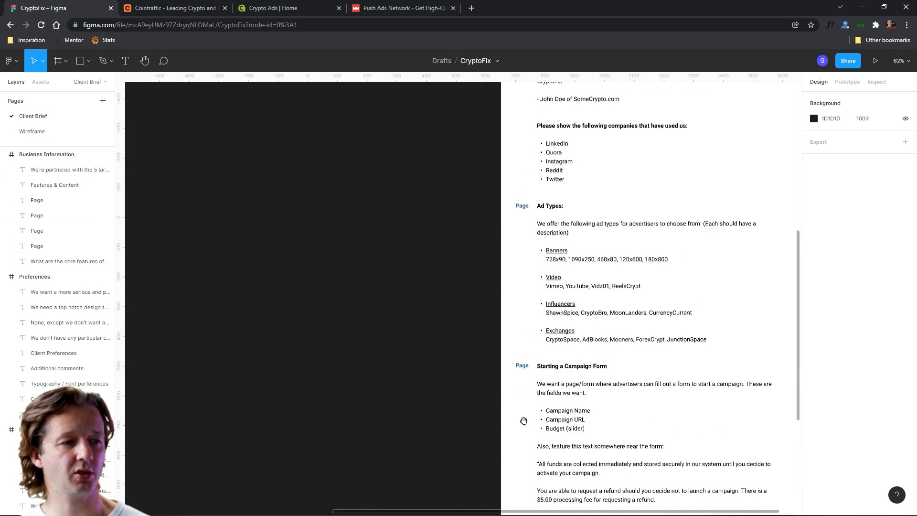
{"action": "scroll", "coordinate": [492, 201], "scroll_direction": "down", "scroll_amount": 5}
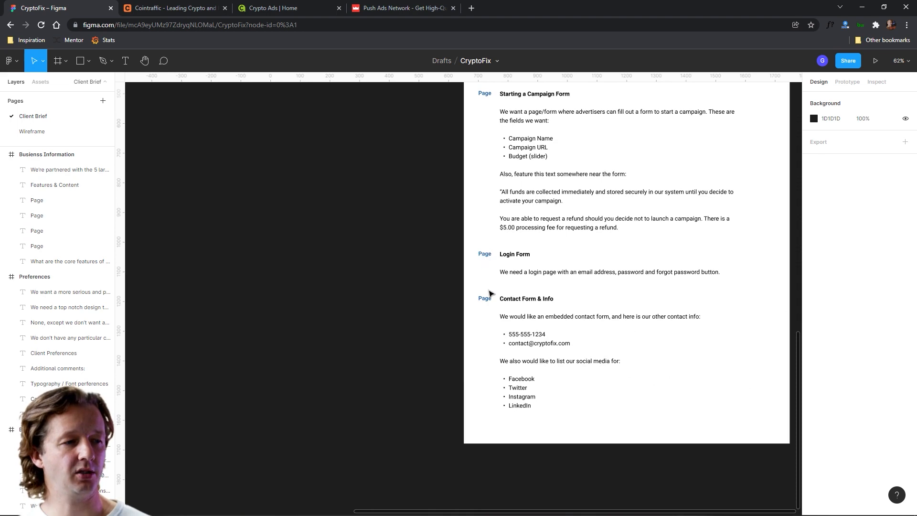
- Review the Business Information and Client Preferences sections of the brief and return to the core features list
{"action": "scroll", "coordinate": [392, 217], "scroll_direction": "up", "scroll_amount": 5}
{"action": "scroll", "coordinate": [422, 297], "scroll_direction": "left", "scroll_amount": 10}
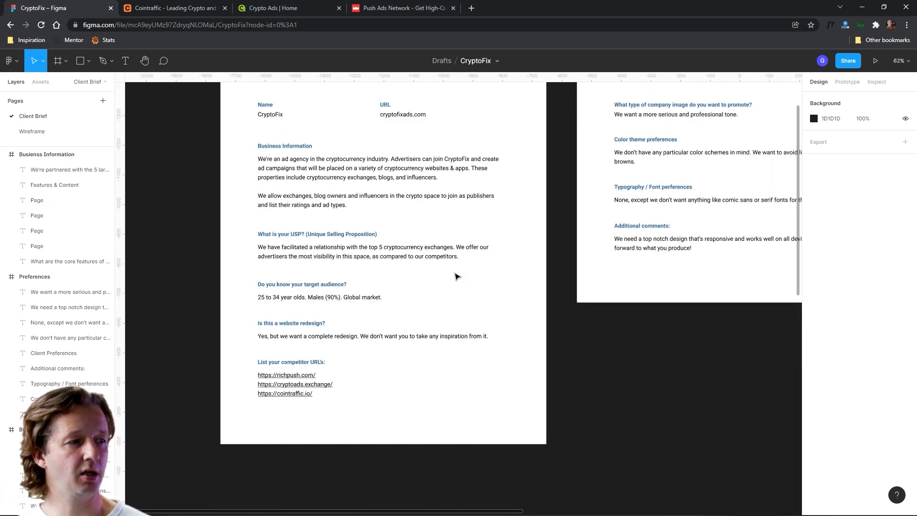
{"action": "left_click_drag", "start_coordinate": [505, 283], "coordinate": [223, 311]}
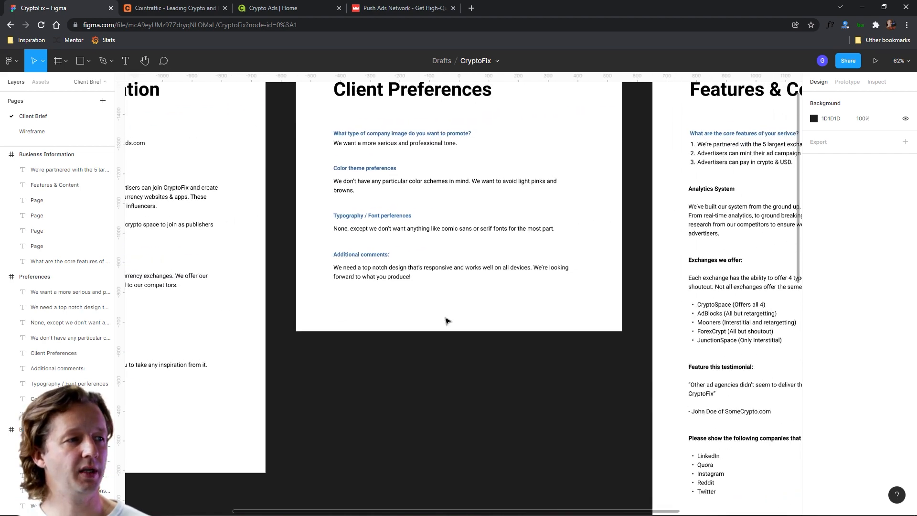
{"action": "left_click_drag", "start_coordinate": [534, 302], "coordinate": [291, 318]}
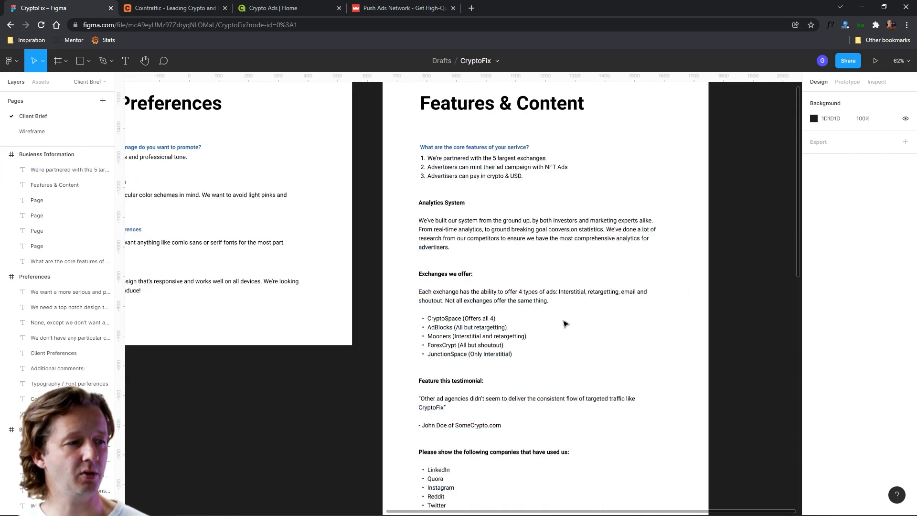
{"action": "scroll", "coordinate": [521, 292], "scroll_direction": "up", "scroll_amount": 3}
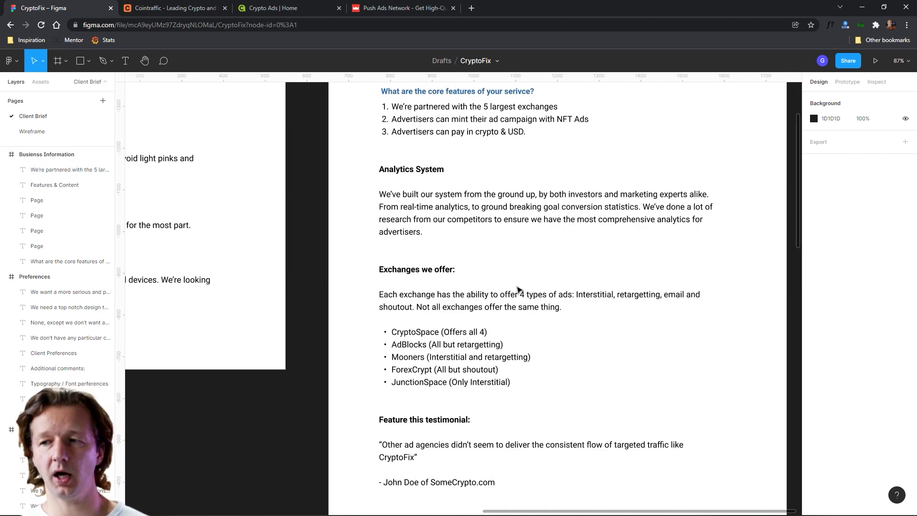
{"action": "scroll", "coordinate": [480, 241], "scroll_direction": "up", "scroll_amount": 1}
{"action": "left_click_drag", "start_coordinate": [492, 242], "coordinate": [465, 305]}
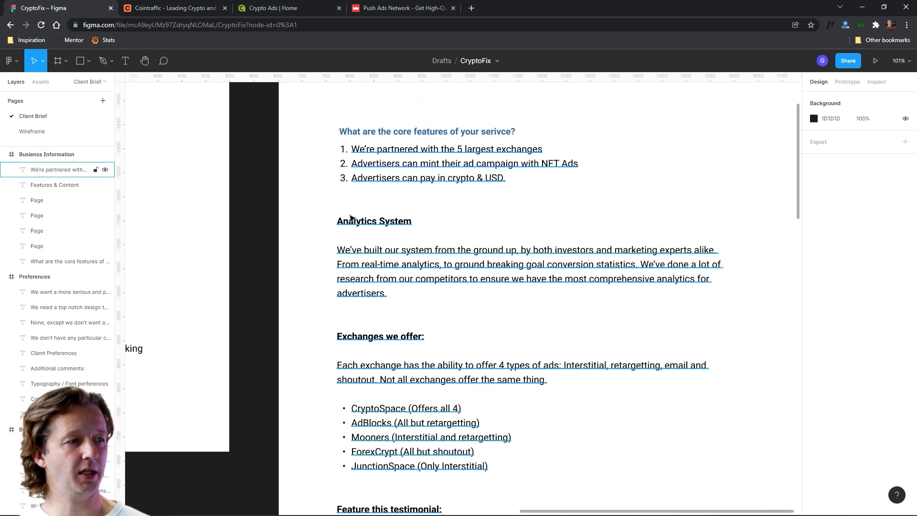
- Examine the core features, Analytics System paragraph, testimonial and list of client companies in the brief's Features & Content text
{"action": "triple_click", "coordinate": [350, 219]}
{"action": "left_click", "coordinate": [349, 220]}
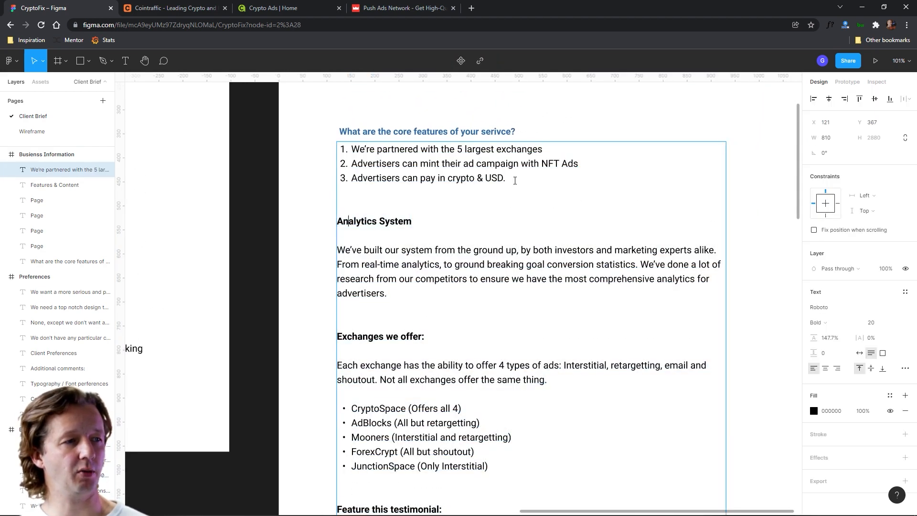
{"action": "left_click_drag", "start_coordinate": [515, 180], "coordinate": [340, 145]}
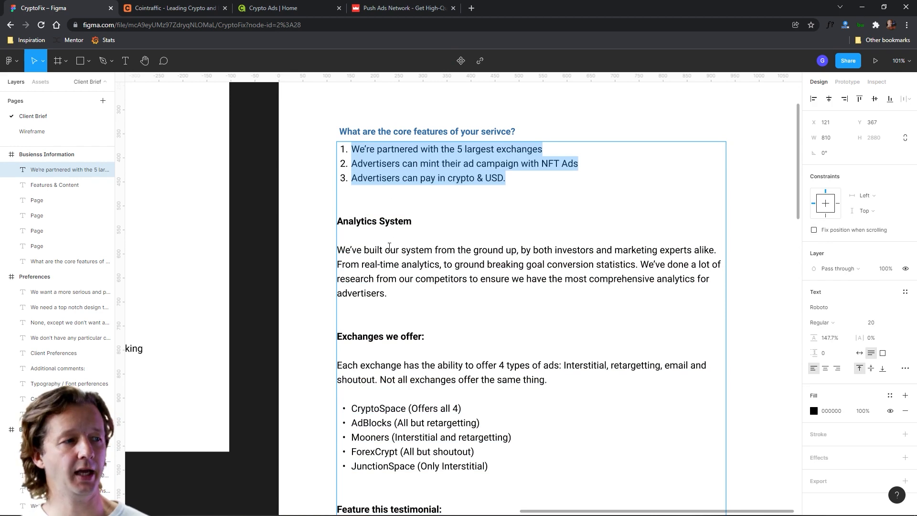
{"action": "left_click", "coordinate": [386, 264]}
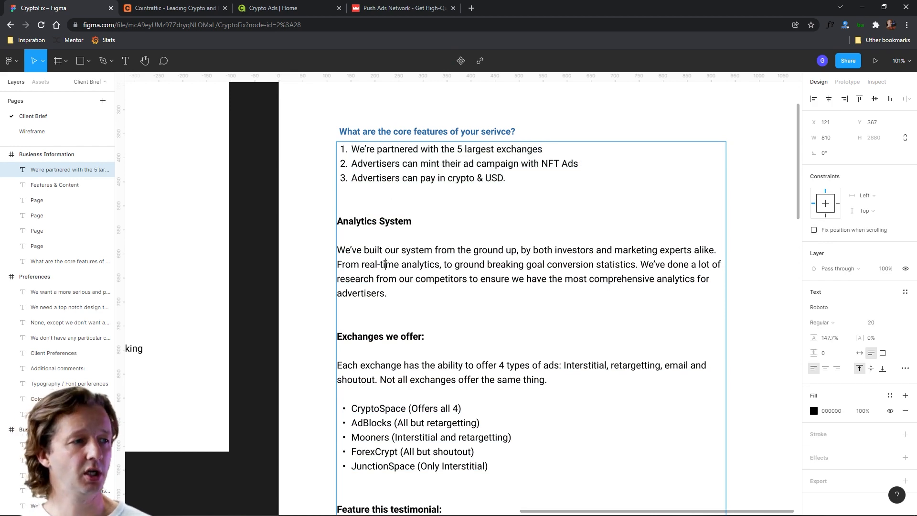
{"action": "left_click_drag", "start_coordinate": [337, 248], "coordinate": [426, 287]}
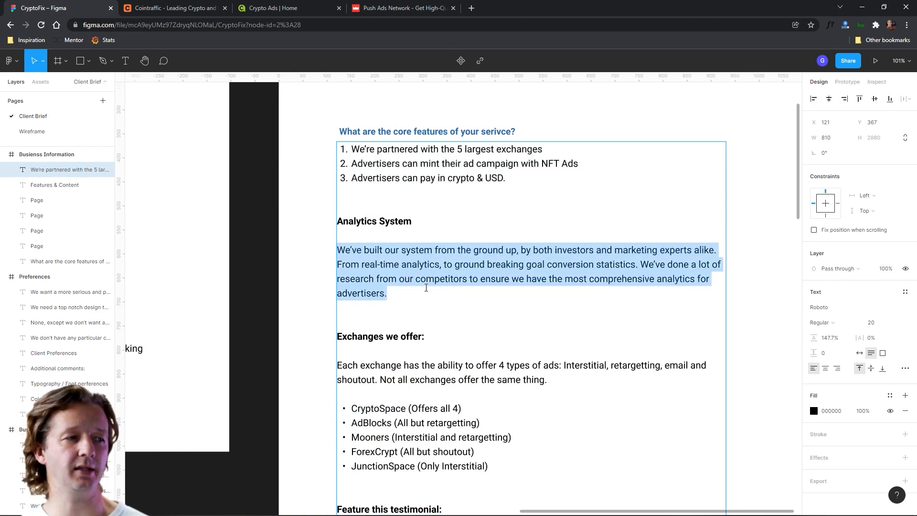
{"action": "left_click", "coordinate": [427, 288]}
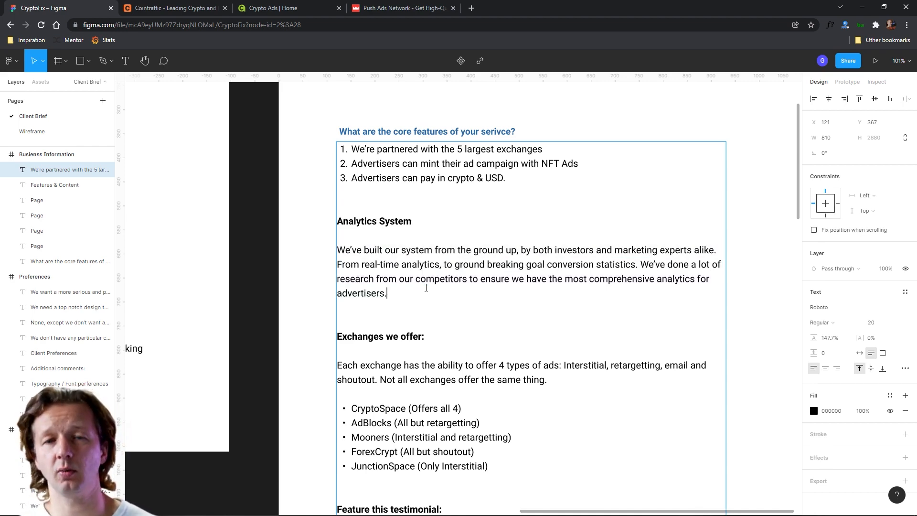
{"action": "scroll", "coordinate": [485, 361], "scroll_direction": "down", "scroll_amount": 5}
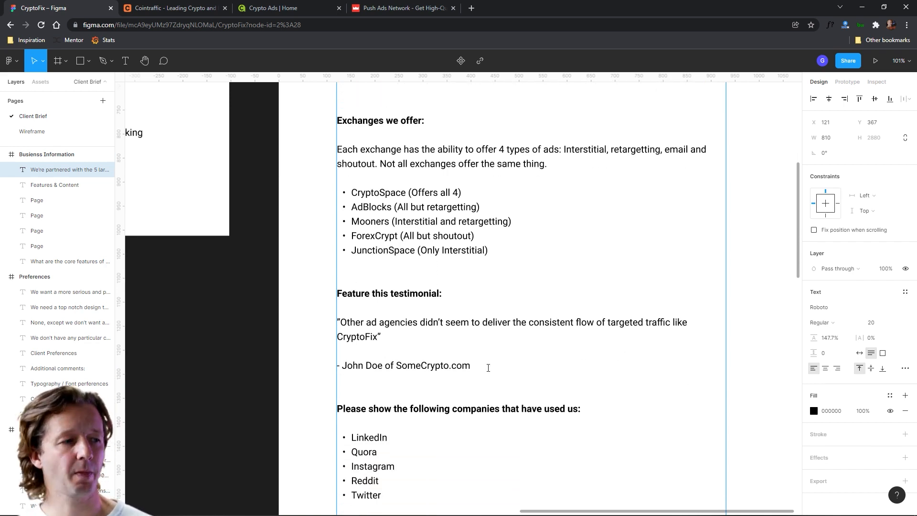
{"action": "scroll", "coordinate": [464, 322], "scroll_direction": "down", "scroll_amount": 1}
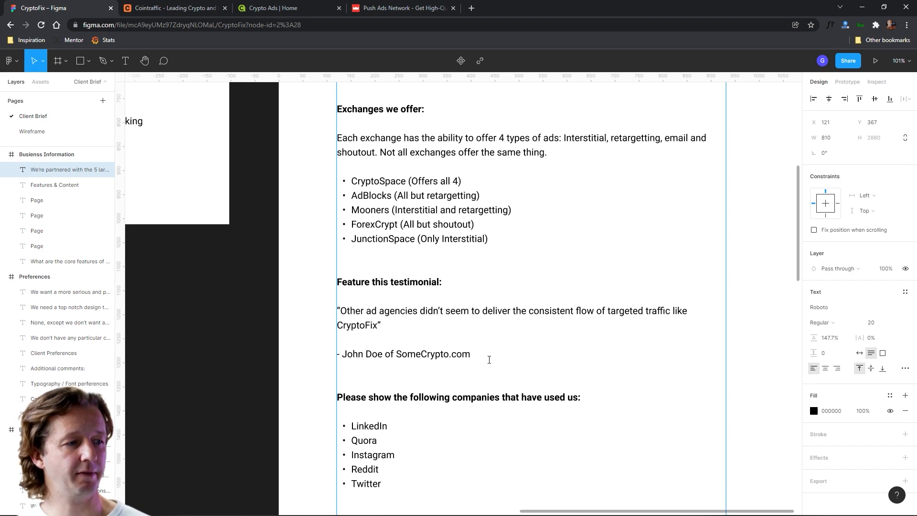
{"action": "left_click_drag", "start_coordinate": [489, 360], "coordinate": [336, 310]}
{"action": "scroll", "coordinate": [460, 332], "scroll_direction": "down", "scroll_amount": 3}
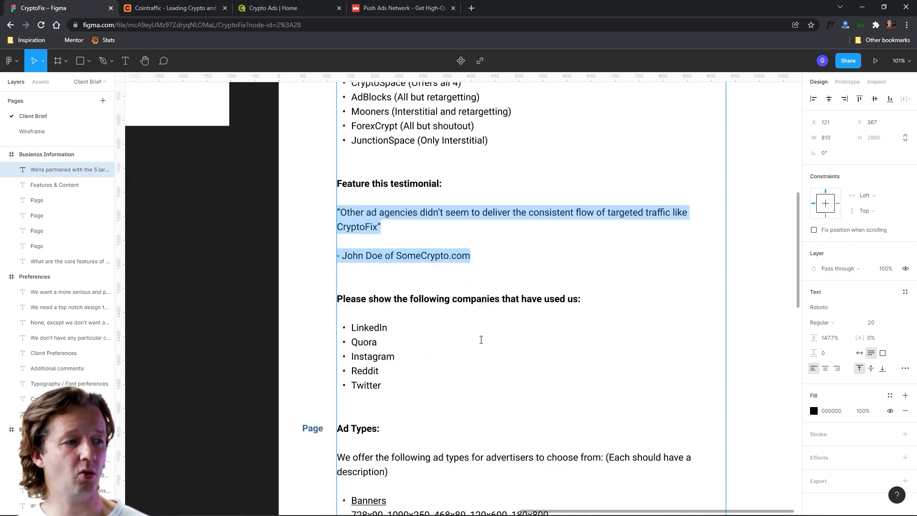
{"action": "left_click_drag", "start_coordinate": [390, 374], "coordinate": [337, 287]}
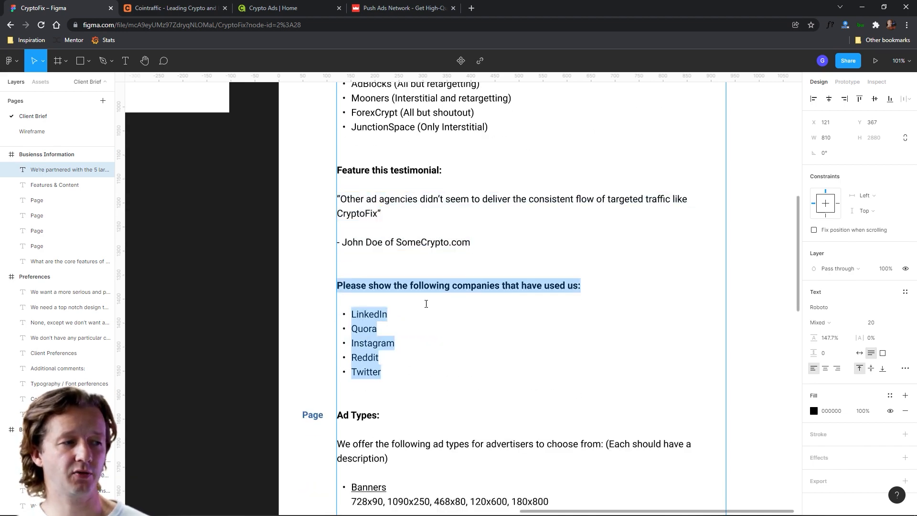
{"action": "left_click", "coordinate": [439, 306]}
{"action": "scroll", "coordinate": [441, 307], "scroll_direction": "up", "scroll_amount": 10}
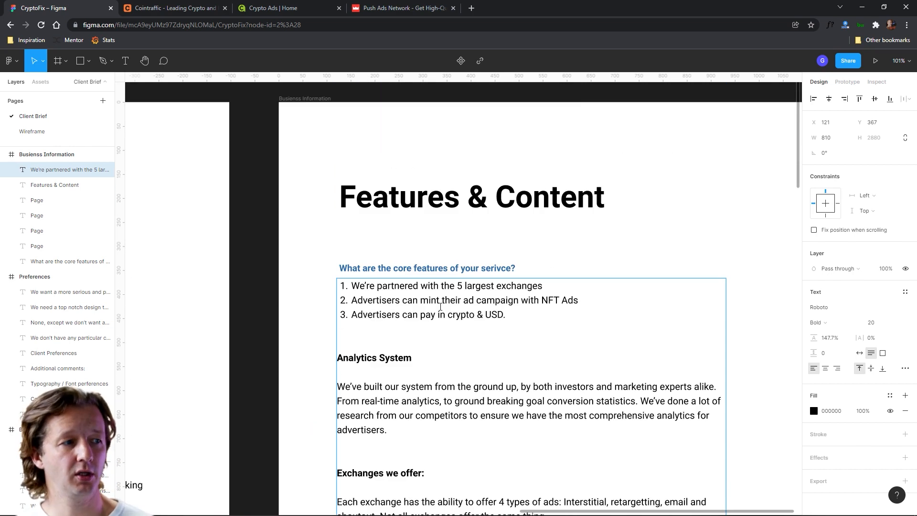
- Study the Analytics System heading and paragraph in the brief as content for the next wireframe section
{"action": "scroll", "coordinate": [440, 307], "scroll_direction": "down", "scroll_amount": 1}
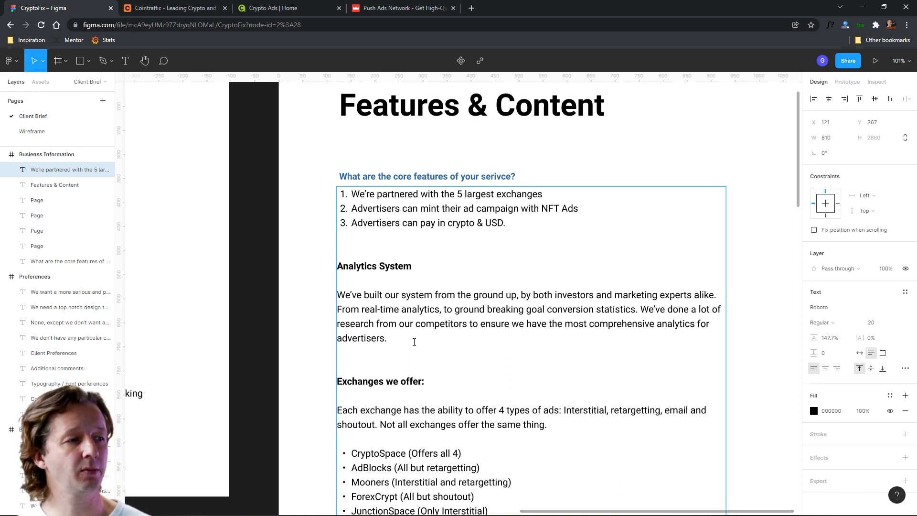
{"action": "left_click_drag", "start_coordinate": [411, 342], "coordinate": [340, 271]}
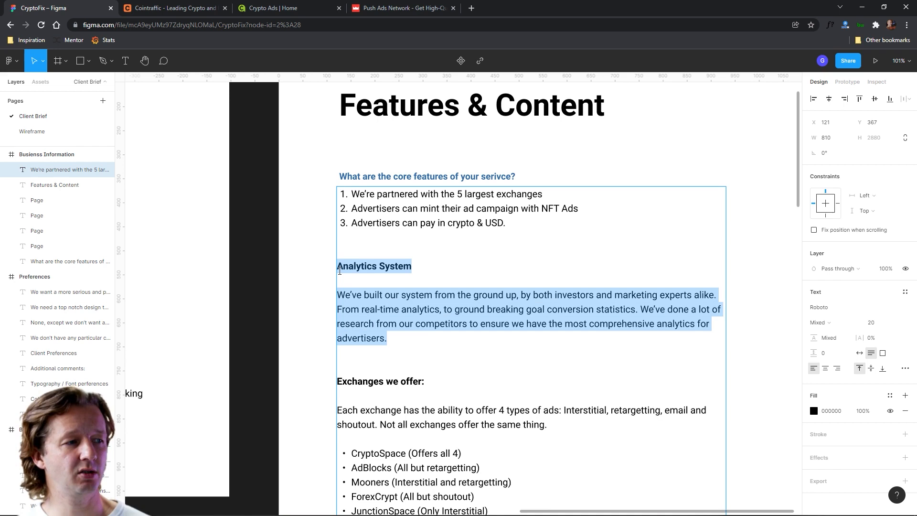
{"action": "left_click", "coordinate": [375, 277]}
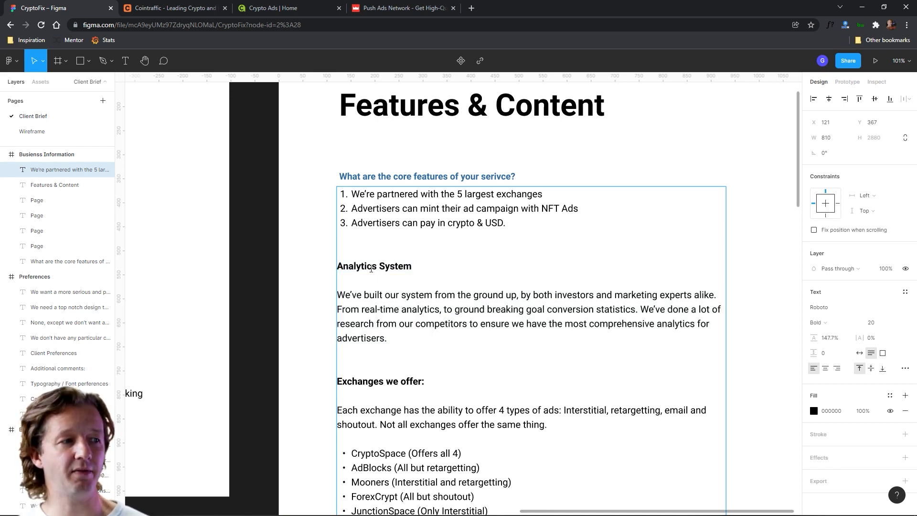
{"action": "double_click", "coordinate": [371, 269]}
{"action": "left_click", "coordinate": [385, 266]}
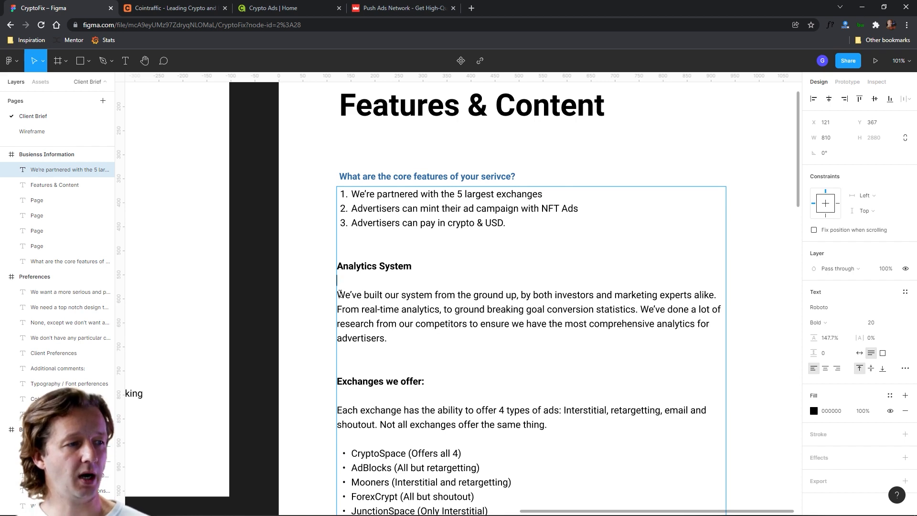
{"action": "left_click_drag", "start_coordinate": [339, 294], "coordinate": [415, 336]}
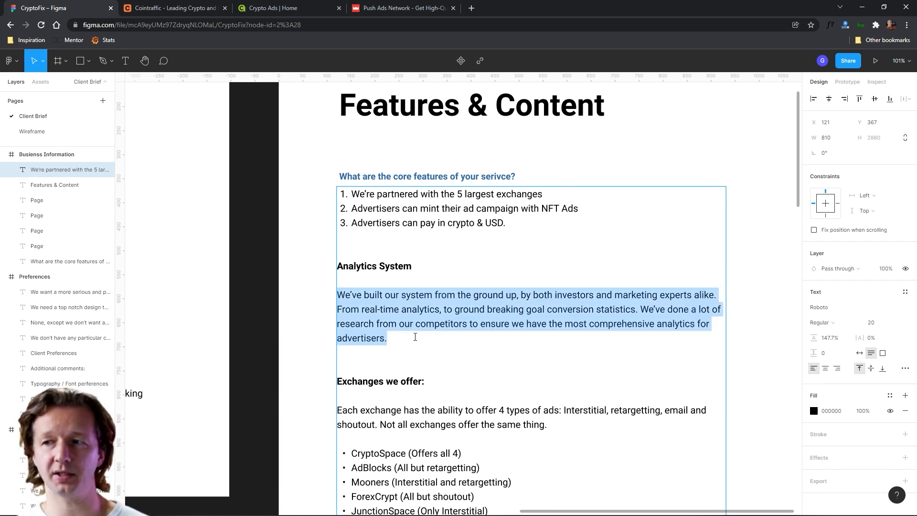
{"action": "left_click", "coordinate": [428, 345]}
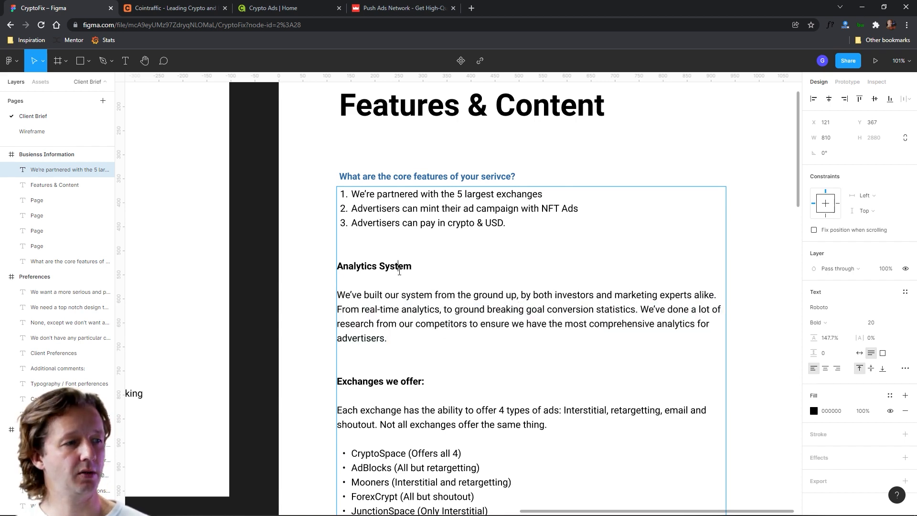
{"action": "left_click", "coordinate": [403, 309]}
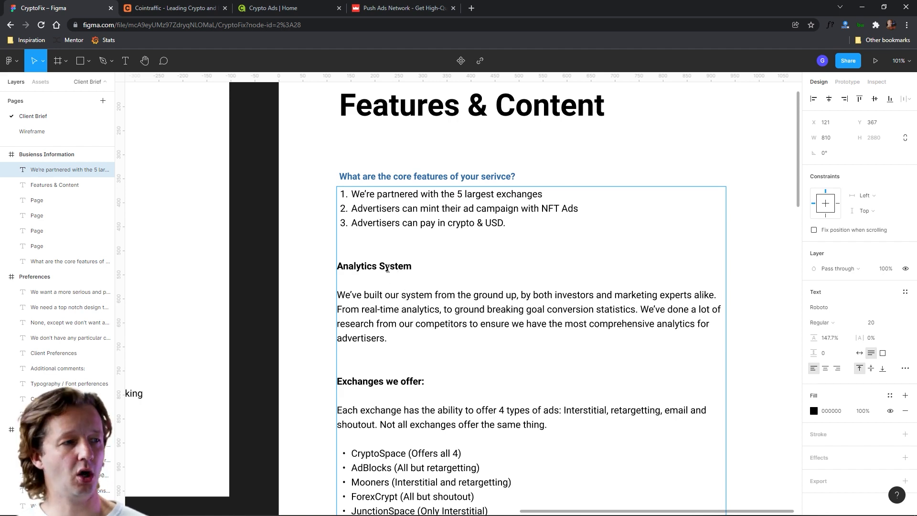
{"action": "left_click_drag", "start_coordinate": [338, 266], "coordinate": [418, 334]}
{"action": "left_click", "coordinate": [419, 334]}
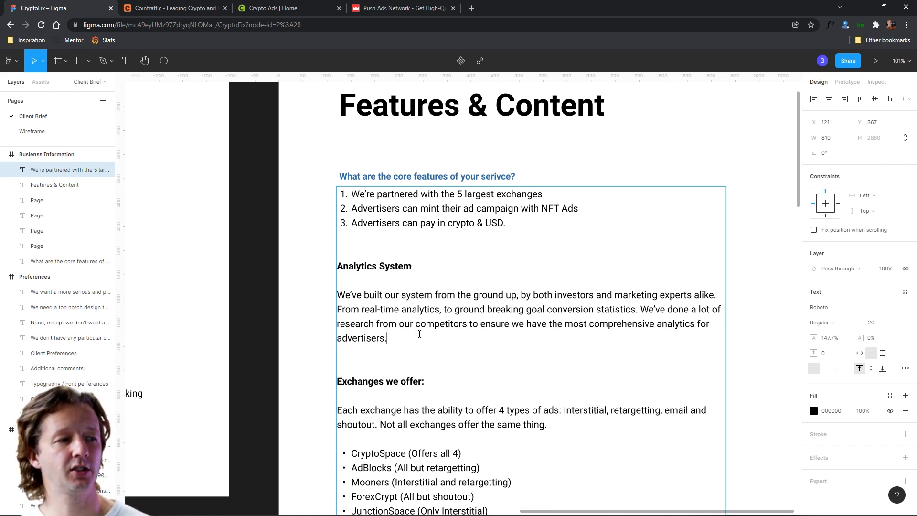
- On the Wireframe page, duplicate the primary headline below the Call to Action button and change the copy's text to "Analytics Section Heading"
{"action": "left_click", "coordinate": [29, 127]}
{"action": "left_click_drag", "start_coordinate": [434, 295], "coordinate": [443, 280]}
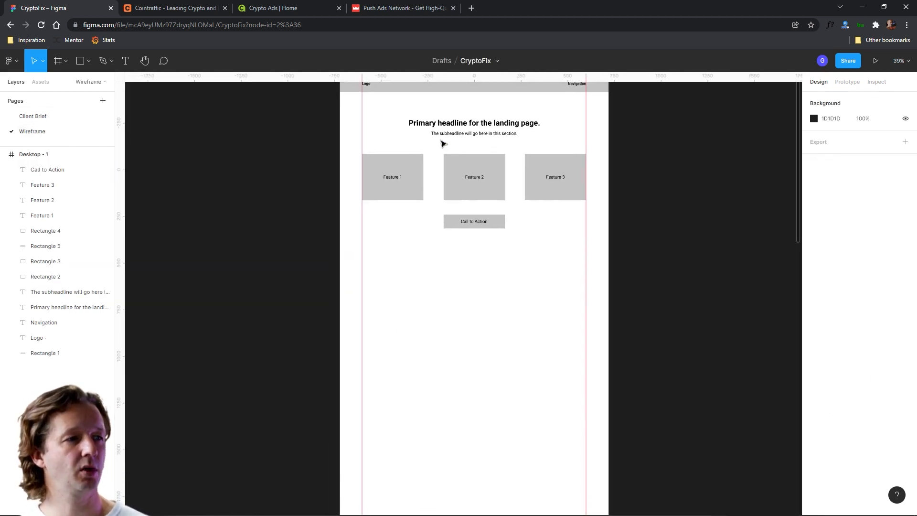
{"action": "left_click", "coordinate": [451, 123]}
{"action": "left_click_drag", "start_coordinate": [466, 126], "coordinate": [422, 268]}
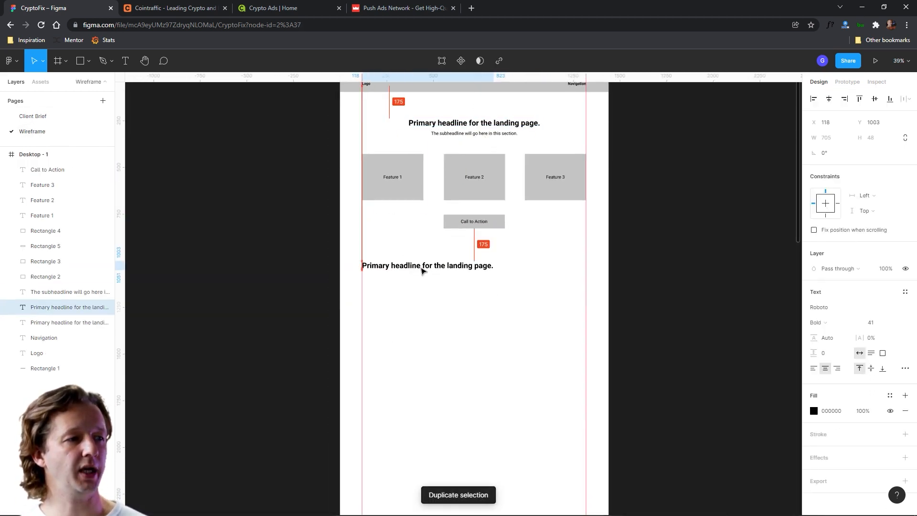
{"action": "double_click", "coordinate": [421, 268]}
{"action": "type", "text": "An"}
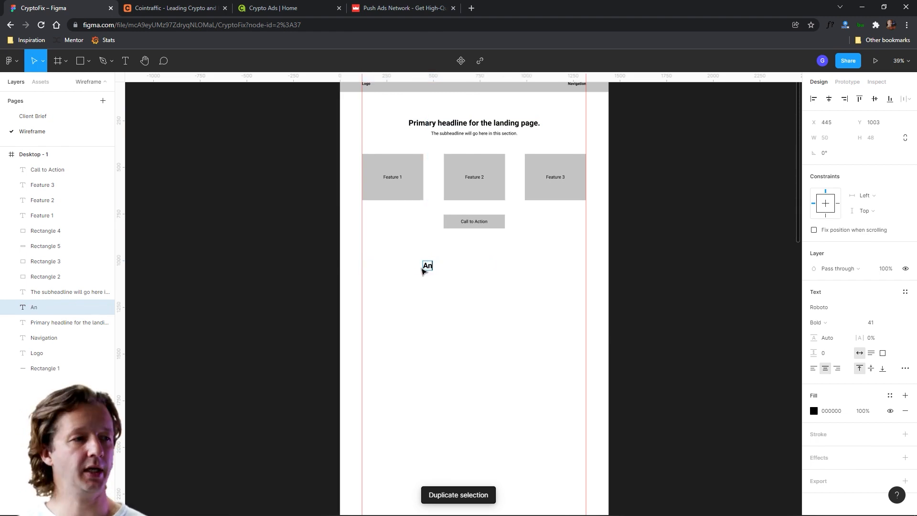
{"action": "type", "text": "alytics Section Heading"}
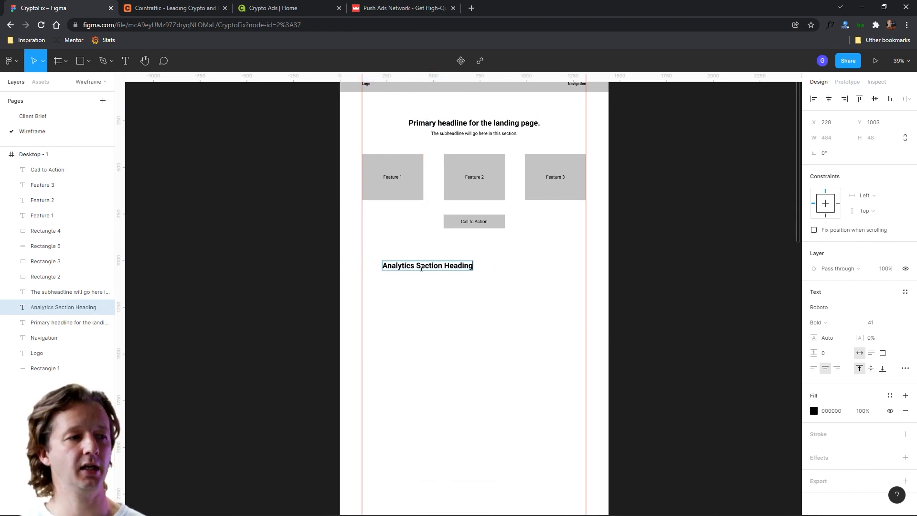
- Move the "Analytics Section Heading" text to the left margin guide, left-align it and set its font weight to Regular
{"action": "key", "text": "Escape"}
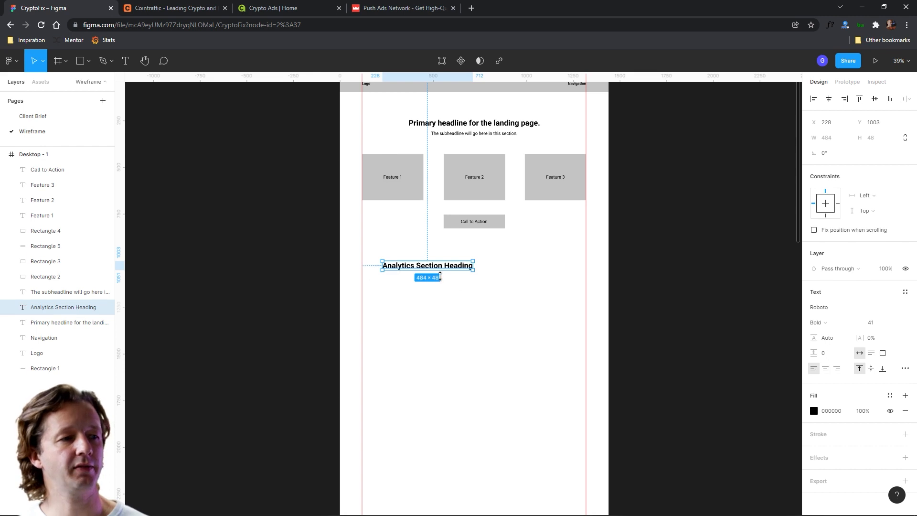
{"action": "mouse_move", "coordinate": [431, 272]}
{"action": "left_mouse_down"}
{"action": "mouse_move", "coordinate": [407, 279]}
{"action": "mouse_move", "coordinate": [417, 284]}
{"action": "left_mouse_up"}
{"action": "left_click", "coordinate": [814, 323]}
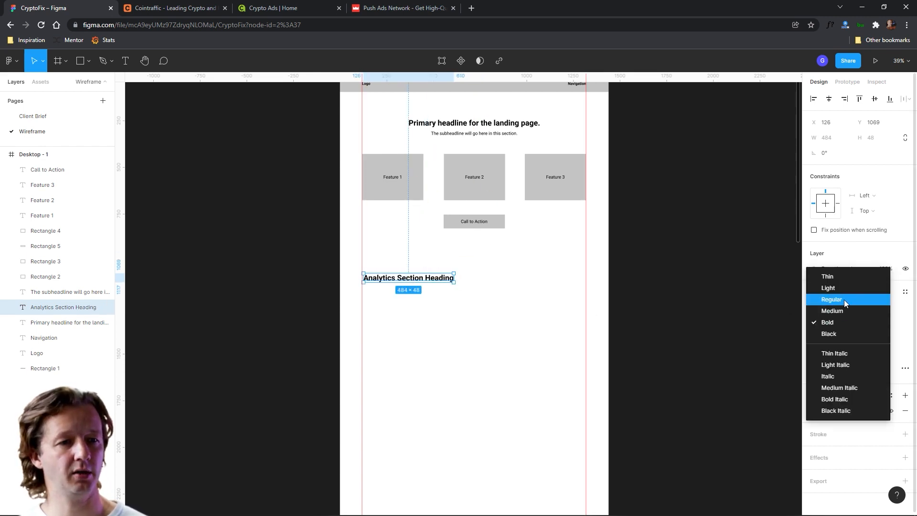
{"action": "left_click", "coordinate": [831, 299]}
{"action": "left_click", "coordinate": [454, 332]}
- Narrow the analytics heading's text box to about 412 px so it wraps onto two lines, and position it slightly lower
{"action": "left_click", "coordinate": [449, 281]}
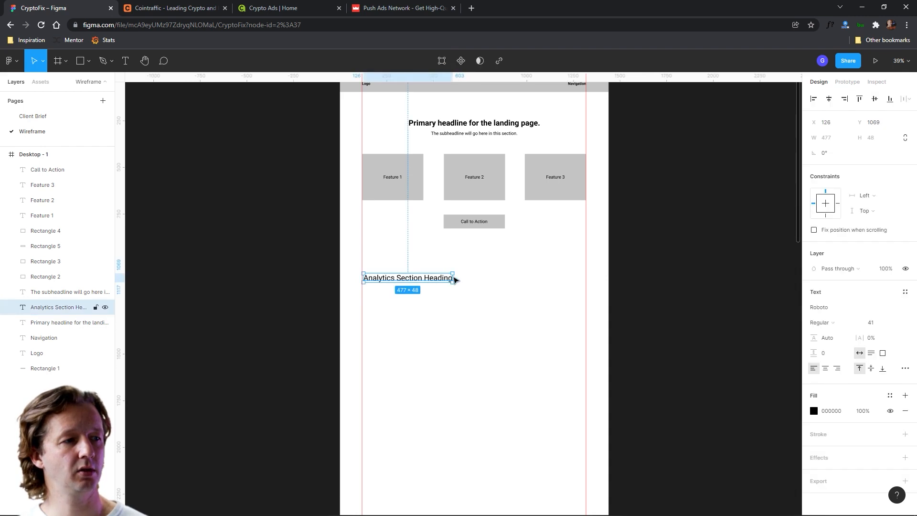
{"action": "left_click_drag", "start_coordinate": [453, 280], "coordinate": [388, 290]}
{"action": "left_click", "coordinate": [497, 336]}
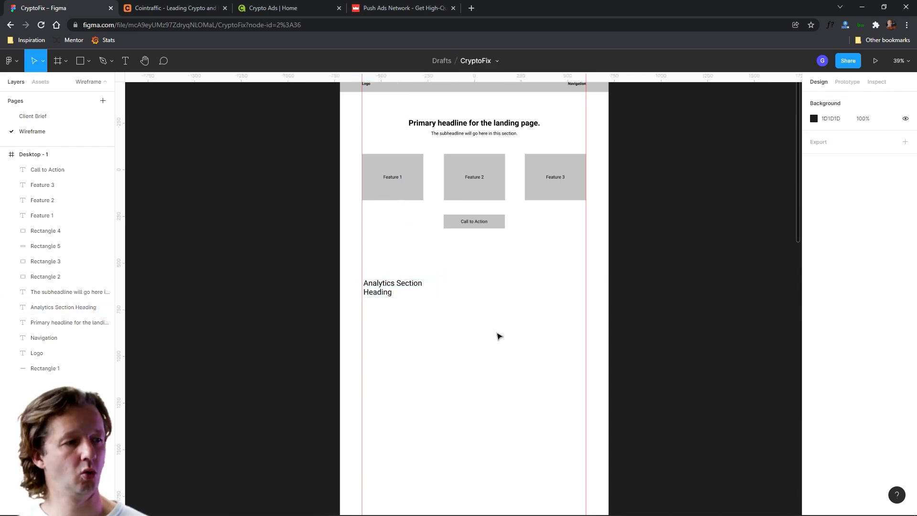
- Draw a grey rectangle about 548 × 471 px against the right margin guide and label it "Chart Illustration" using a centred copy of the Feature 3 text
{"action": "left_click_drag", "start_coordinate": [548, 186], "coordinate": [484, 367]}
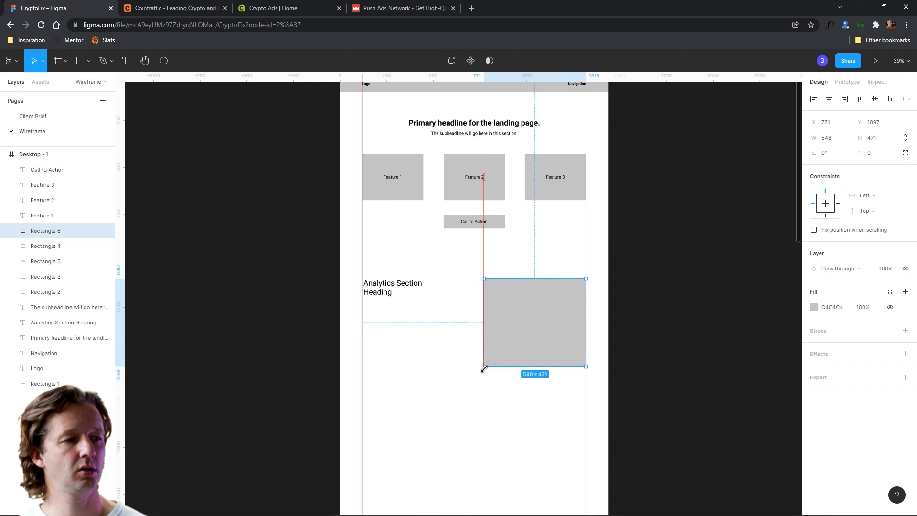
{"action": "left_click", "coordinate": [536, 234]}
{"action": "left_click", "coordinate": [554, 177]}
{"action": "key", "text": "ctrl+d"}
{"action": "left_click_drag", "start_coordinate": [556, 180], "coordinate": [536, 323]}
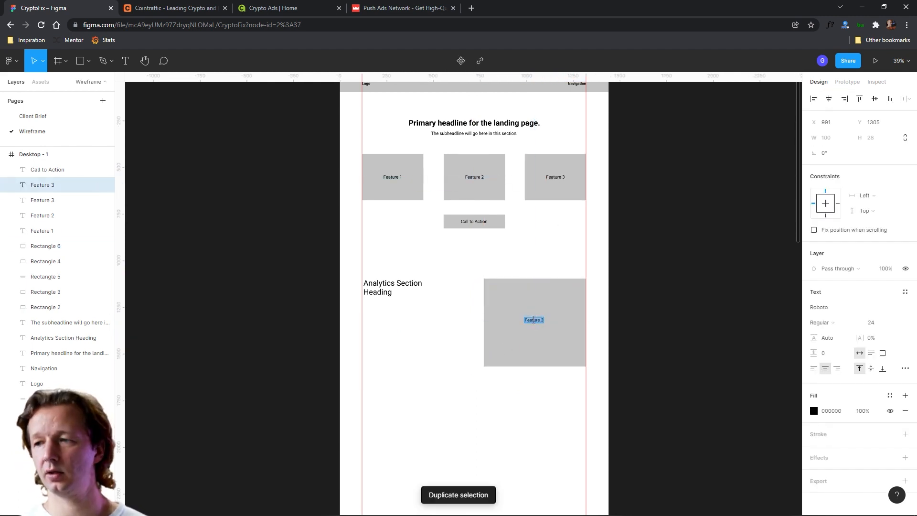
{"action": "type", "text": "Chart Illustration"}
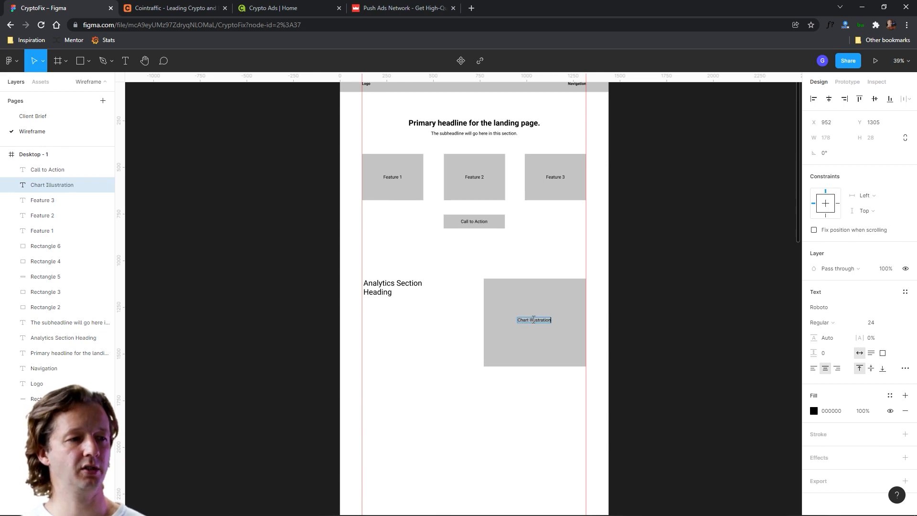
{"action": "key", "text": "Escape"}
{"action": "left_click_drag", "start_coordinate": [535, 323], "coordinate": [535, 326]}
- Duplicate the analytics heading directly below the original and set the copy's font size to 20
{"action": "scroll", "coordinate": [535, 326], "scroll_direction": "up", "scroll_amount": 3}
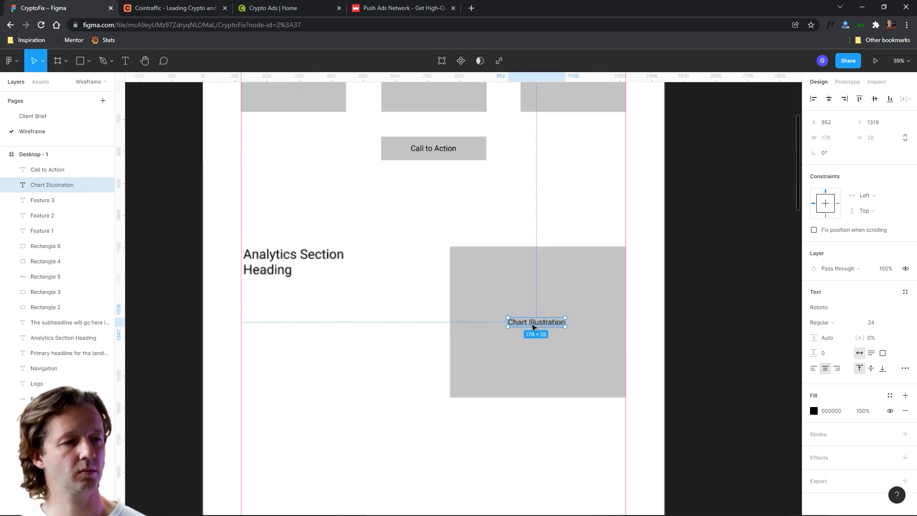
{"action": "left_click_drag", "start_coordinate": [380, 308], "coordinate": [415, 258]}
{"action": "left_click", "coordinate": [317, 214]}
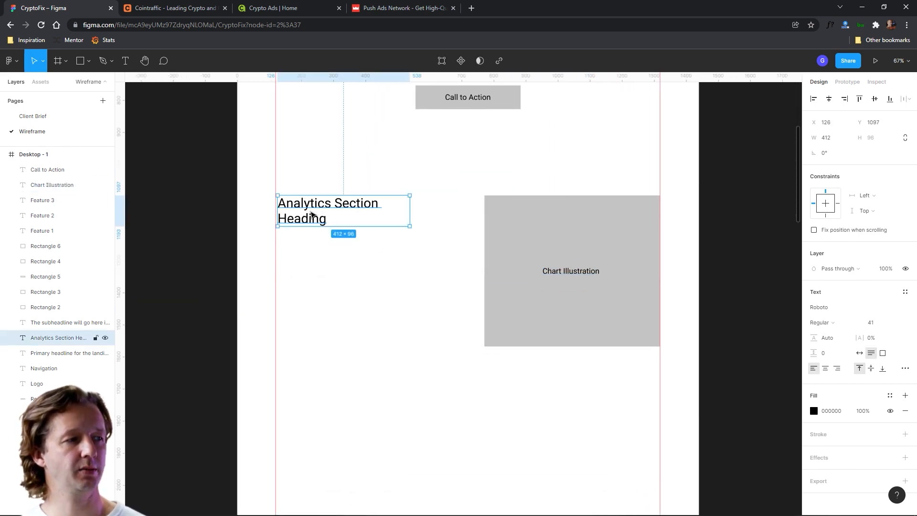
{"action": "key", "text": "ctrl+d"}
{"action": "left_click_drag", "start_coordinate": [313, 215], "coordinate": [306, 251]}
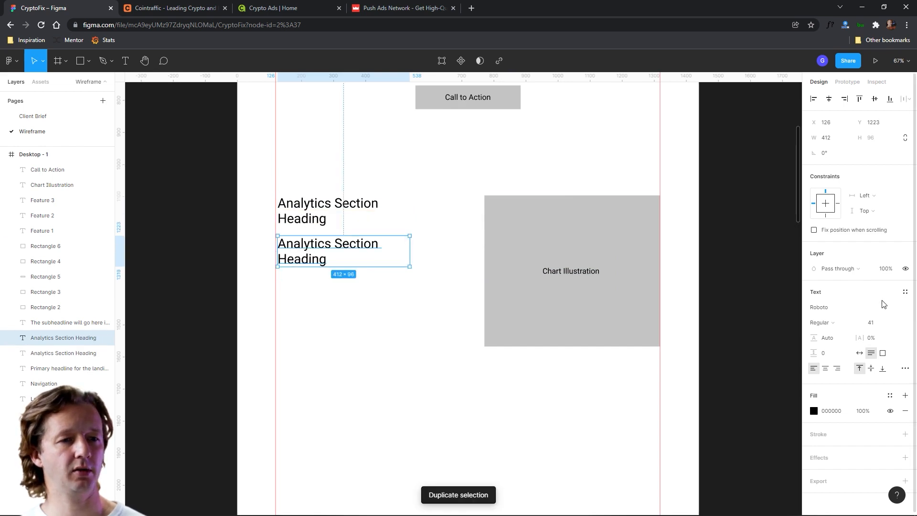
{"action": "left_click", "coordinate": [886, 325]}
{"action": "type", "text": "20"}
{"action": "key", "text": "Return"}
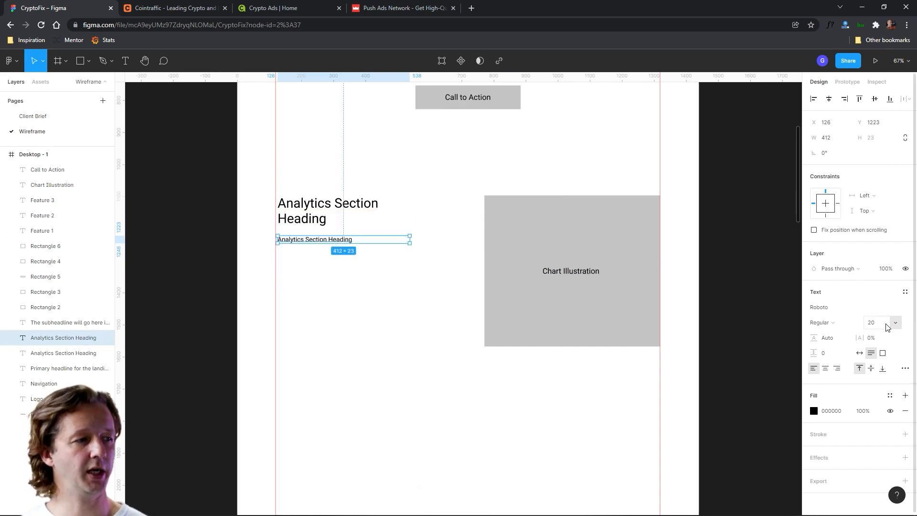
- Copy the paragraph under "Analytics System" from the Client Brief page
{"action": "left_click", "coordinate": [32, 116]}
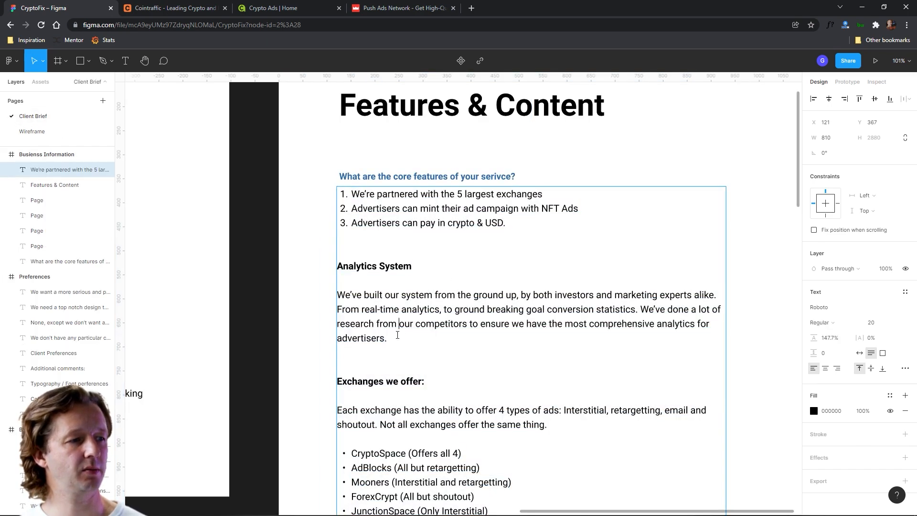
{"action": "left_click_drag", "start_coordinate": [398, 337], "coordinate": [337, 297]}
{"action": "key", "text": "ctrl+c"}
{"action": "key", "text": "Escape"}
- On the Wireframe page, enlarge the small text box below the analytics heading, replace its text with the copied paragraph and shorten the box to fit
{"action": "left_click", "coordinate": [30, 131]}
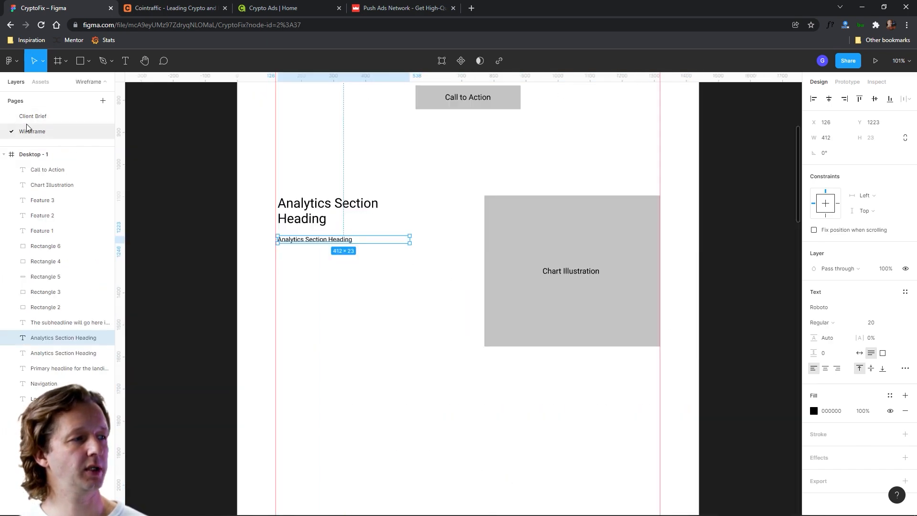
{"action": "left_click_drag", "start_coordinate": [400, 248], "coordinate": [399, 357]}
{"action": "double_click", "coordinate": [342, 241]}
{"action": "key", "text": "ctrl+v"}
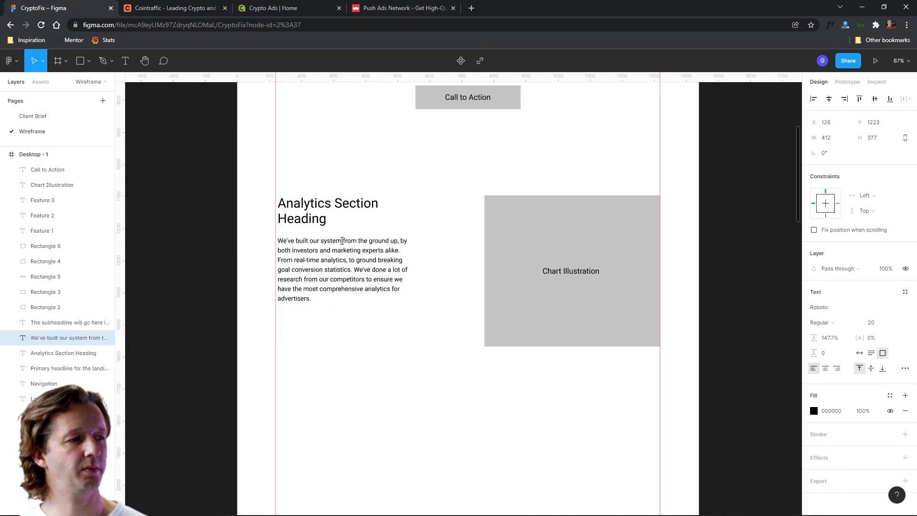
{"action": "key", "text": "Escape"}
{"action": "left_click_drag", "start_coordinate": [396, 358], "coordinate": [400, 315]}
- Move the analytics heading and paragraph down together to centre them vertically beside the Chart Illustration box
{"action": "left_click", "coordinate": [357, 343]}
{"action": "left_click_drag", "start_coordinate": [290, 322], "coordinate": [372, 336]}
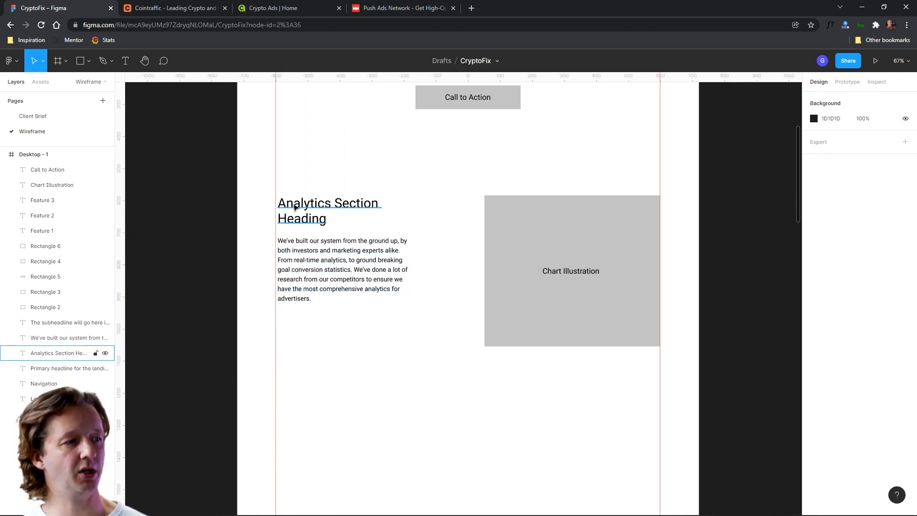
{"action": "left_click_drag", "start_coordinate": [294, 178], "coordinate": [354, 272]}
{"action": "left_click", "coordinate": [436, 242]}
- Narrow the Chart Illustration rectangle slightly by moving its left edge inward
{"action": "scroll", "coordinate": [461, 229], "scroll_direction": "down", "scroll_amount": 5}
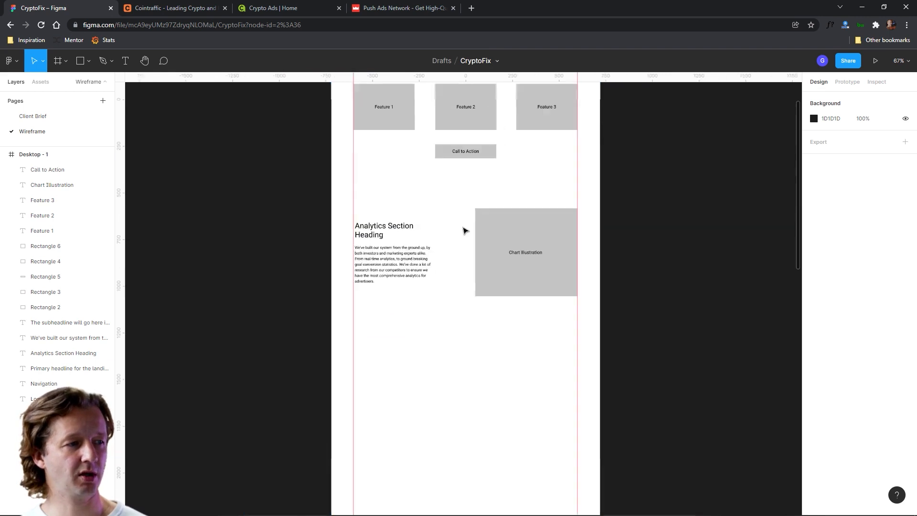
{"action": "scroll", "coordinate": [443, 233], "scroll_direction": "up", "scroll_amount": 3}
{"action": "left_click_drag", "start_coordinate": [375, 257], "coordinate": [504, 357]}
{"action": "left_click", "coordinate": [505, 358]}
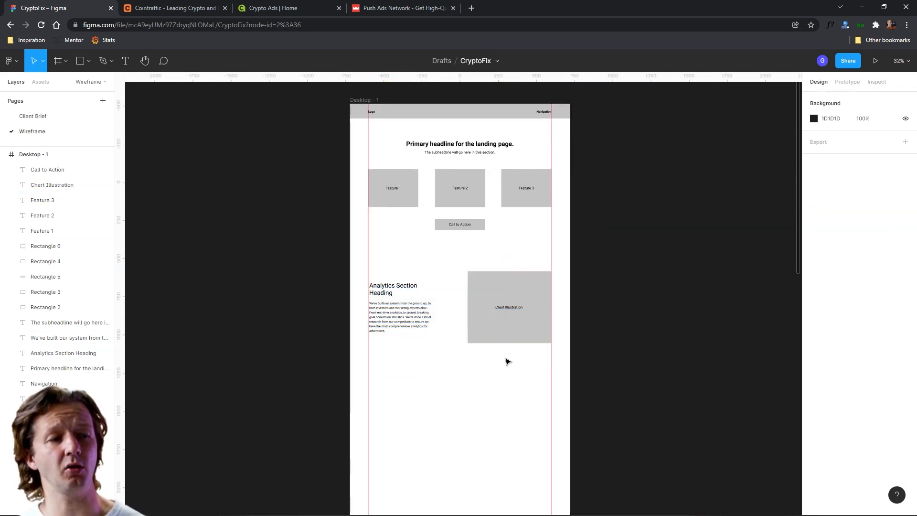
{"action": "left_click", "coordinate": [480, 294]}
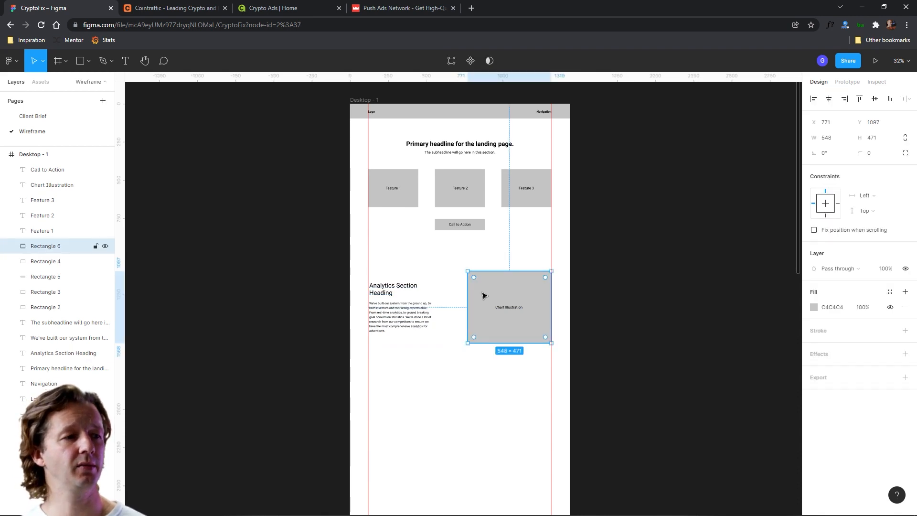
{"action": "left_click_drag", "start_coordinate": [467, 300], "coordinate": [461, 276]}
{"action": "left_click", "coordinate": [454, 304]}
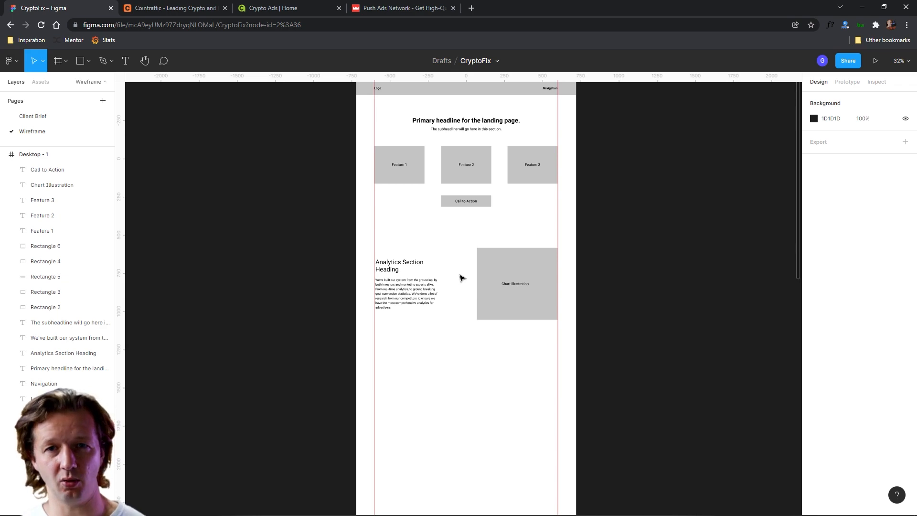
- On the Client Brief page, examine the text under "Feature this testimonial" as content for the next wireframe section
{"action": "scroll", "coordinate": [466, 287], "scroll_direction": "down", "scroll_amount": 4}
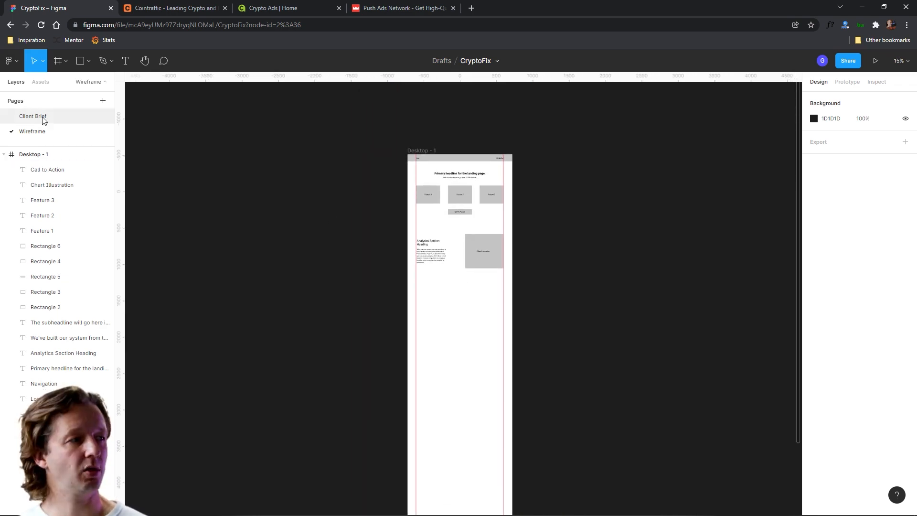
{"action": "left_click", "coordinate": [28, 118]}
{"action": "scroll", "coordinate": [497, 380], "scroll_direction": "down", "scroll_amount": 6}
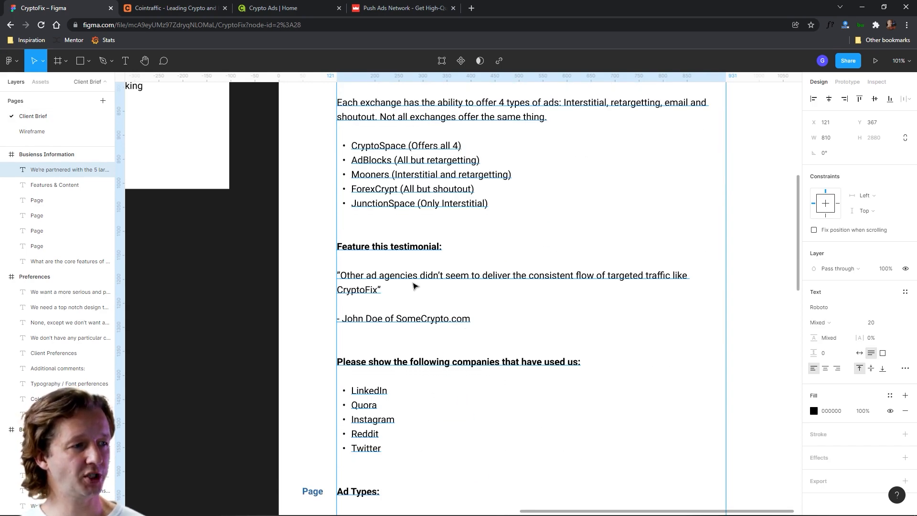
{"action": "key", "text": "Return"}
{"action": "left_click", "coordinate": [385, 288]}
{"action": "left_click_drag", "start_coordinate": [487, 318], "coordinate": [338, 276]}
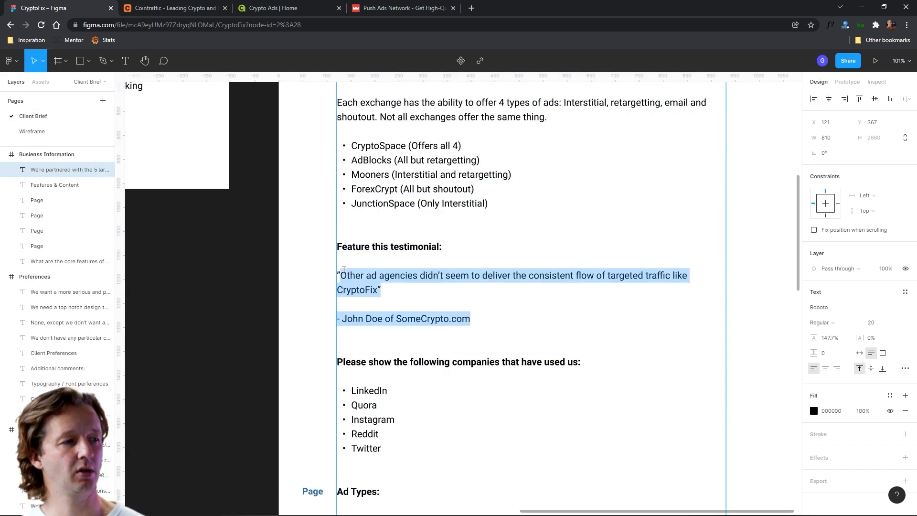
{"action": "left_click", "coordinate": [337, 276]}
- On the Wireframe page, duplicate the analytics heading below that section, widen the copy to about 1114 px and centre it horizontally in the frame
{"action": "left_click", "coordinate": [40, 136]}
{"action": "scroll", "coordinate": [444, 301], "scroll_direction": "up", "scroll_amount": 5}
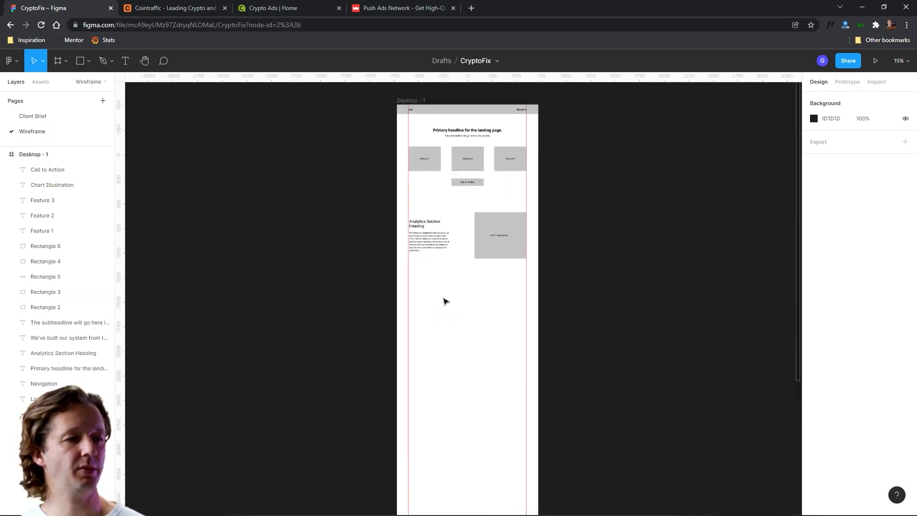
{"action": "left_click_drag", "start_coordinate": [496, 296], "coordinate": [472, 274]}
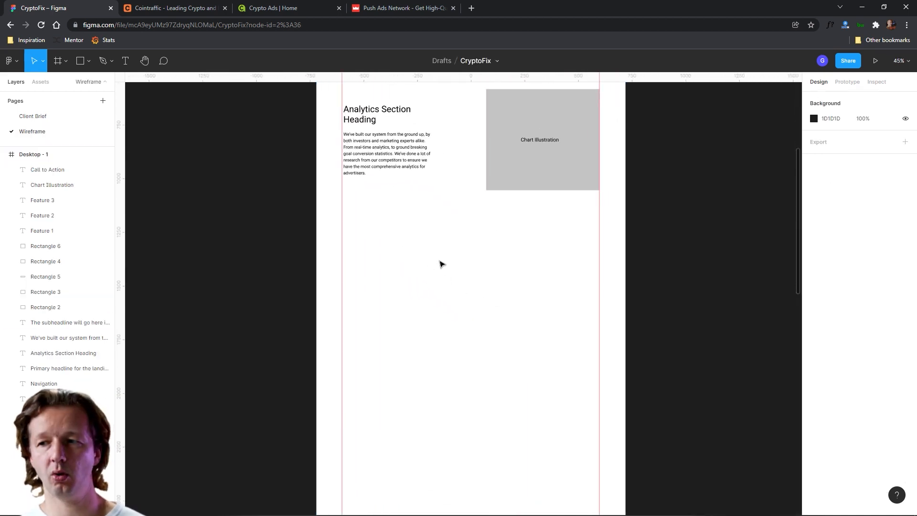
{"action": "left_click", "coordinate": [358, 105]}
{"action": "key", "text": "ctrl+d"}
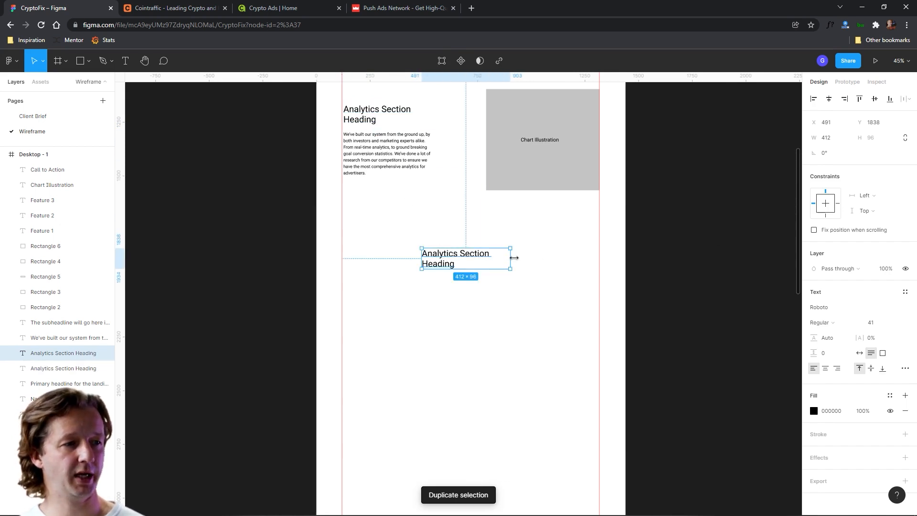
{"action": "left_click_drag", "start_coordinate": [510, 258], "coordinate": [587, 253], "text": "alt"}
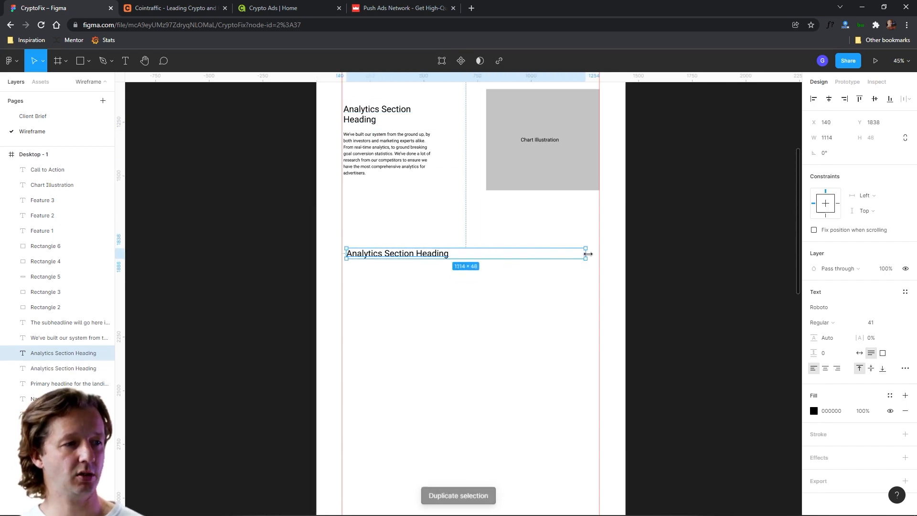
{"action": "left_click", "coordinate": [830, 98]}
- Change the widened copy's text to "Primary testimonial featured here." and centre-align the text
{"action": "double_click", "coordinate": [445, 254]}
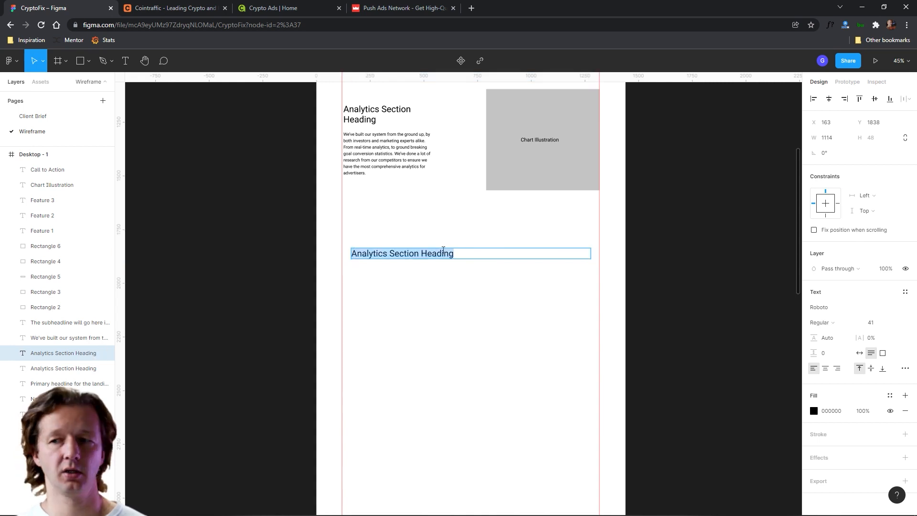
{"action": "type", "text": "Primary te"}
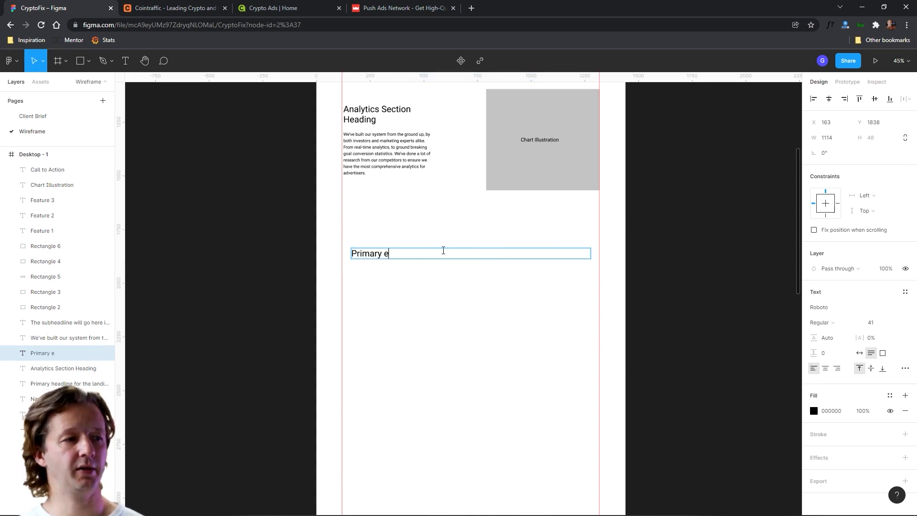
{"action": "type", "text": "stim"}
{"action": "key", "text": "BackSpace"}
{"action": "key", "text": "BackSpace"}
{"action": "key", "text": "BackSpace"}
{"action": "key", "text": "BackSpace"}
{"action": "key", "text": "BackSpace"}
{"action": "type", "text": "testimonial"}
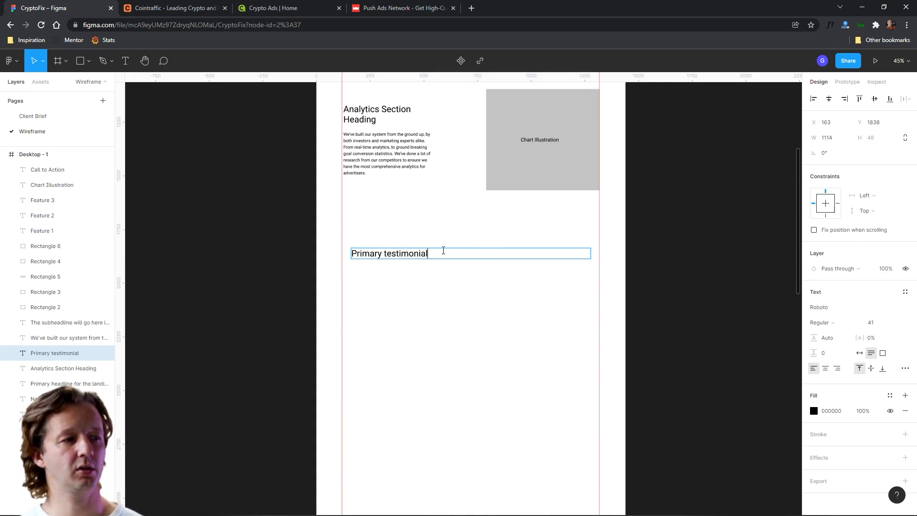
{"action": "type", "text": " featured here."}
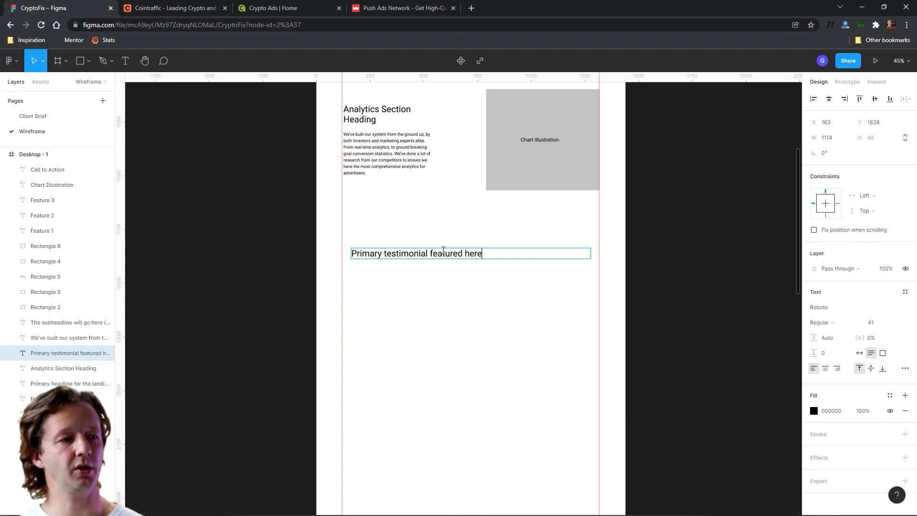
{"action": "key", "text": "Escape"}
{"action": "left_click", "coordinate": [825, 369]}
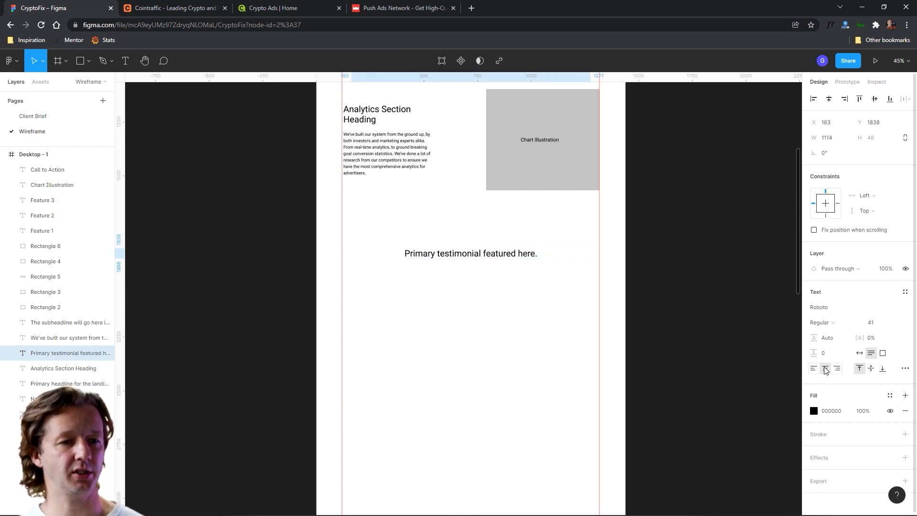
- Move the testimonial text slightly down to Y 1860 for more space below the analytics section
{"action": "left_click", "coordinate": [558, 313]}
{"action": "scroll", "coordinate": [453, 233], "scroll_direction": "down", "scroll_amount": 1}
{"action": "scroll", "coordinate": [449, 286], "scroll_direction": "up", "scroll_amount": 3}
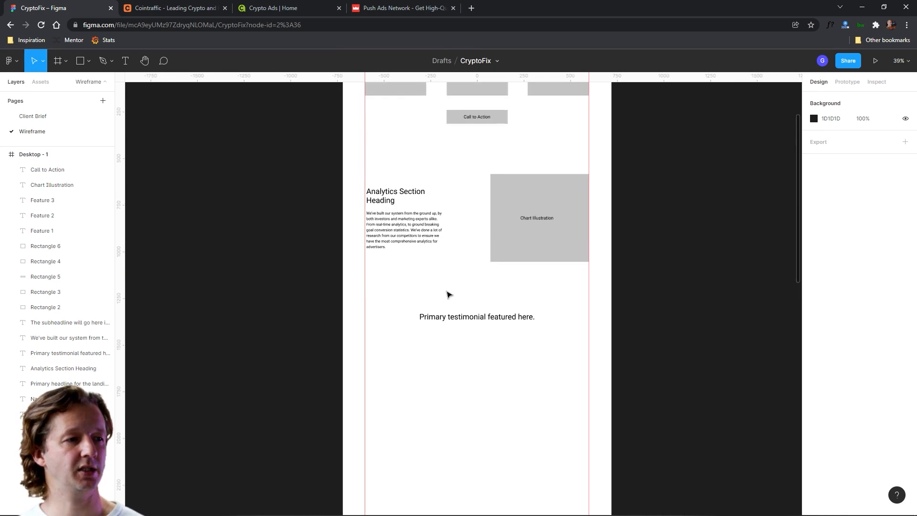
{"action": "left_click", "coordinate": [456, 317]}
{"action": "left_click_drag", "start_coordinate": [481, 321], "coordinate": [483, 325]}
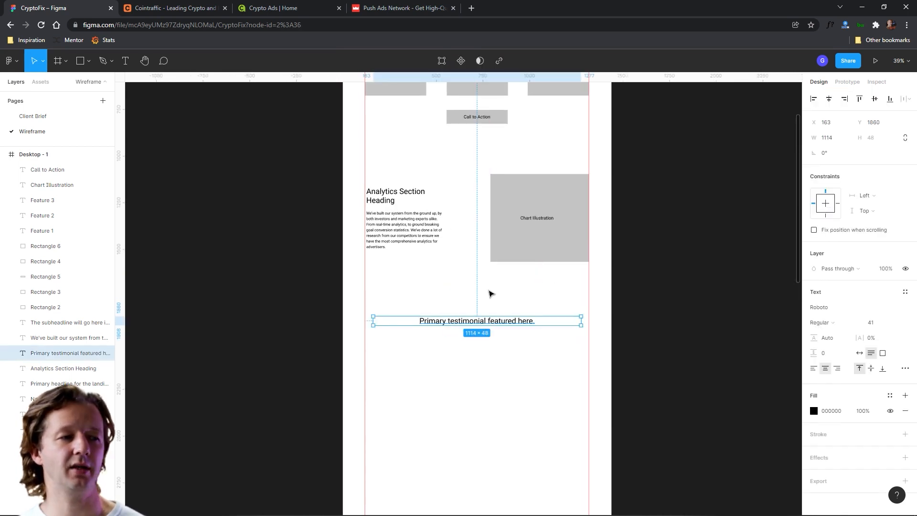
{"action": "left_click", "coordinate": [491, 293]}
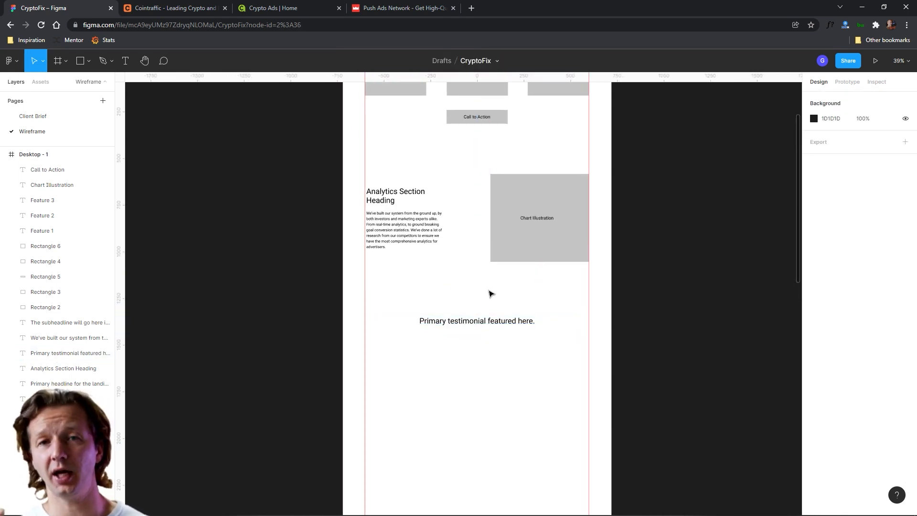
{"action": "left_click", "coordinate": [469, 320]}
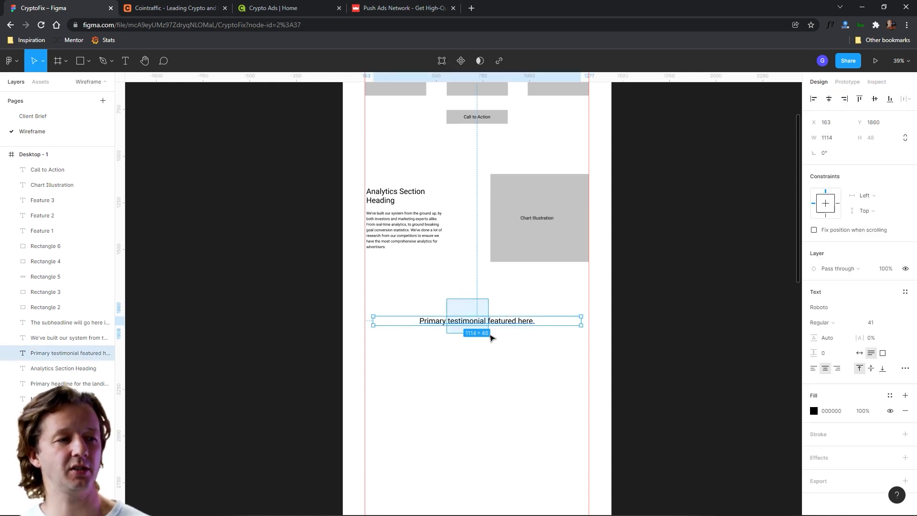
{"action": "left_click", "coordinate": [498, 315]}
{"action": "scroll", "coordinate": [500, 293], "scroll_direction": "up", "scroll_amount": 2}
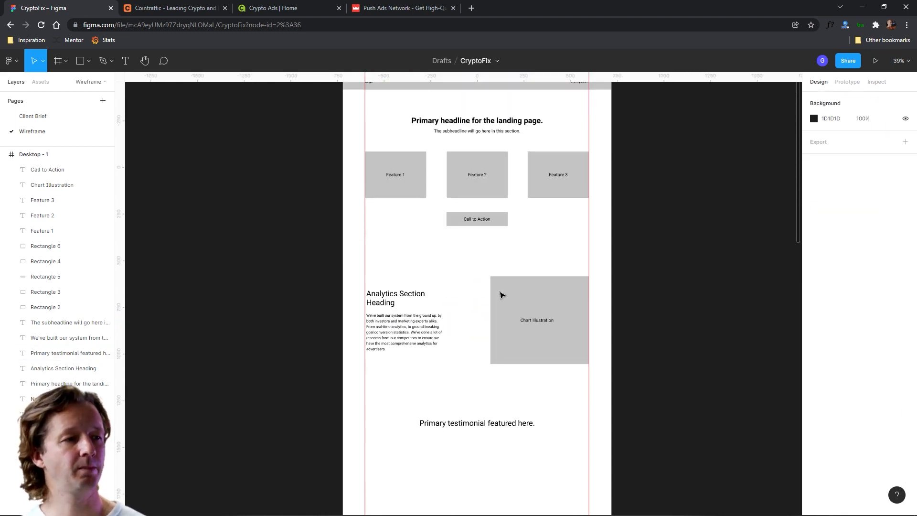
{"action": "scroll", "coordinate": [500, 293], "scroll_direction": "down", "scroll_amount": 4}
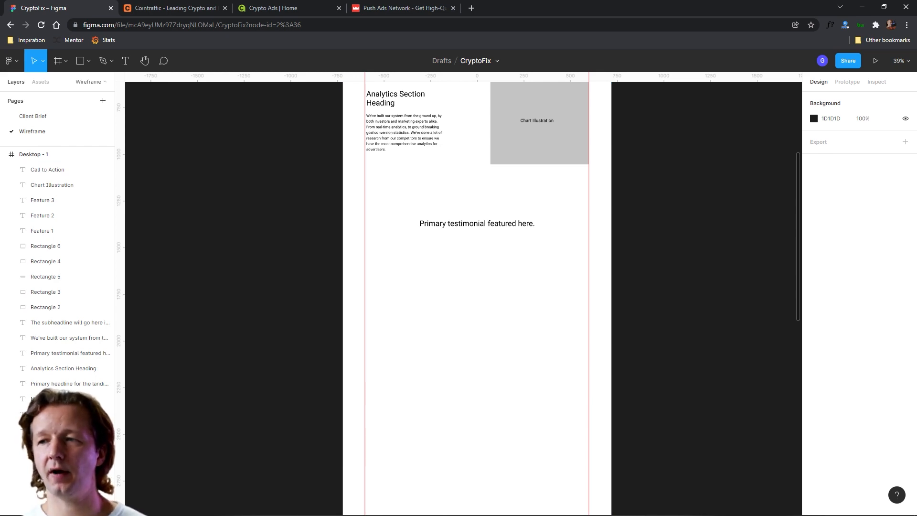
- On the Client Brief page, examine the paragraph under "Exchanges we offer" for the ad types the exchanges can provide
{"action": "left_click", "coordinate": [29, 118]}
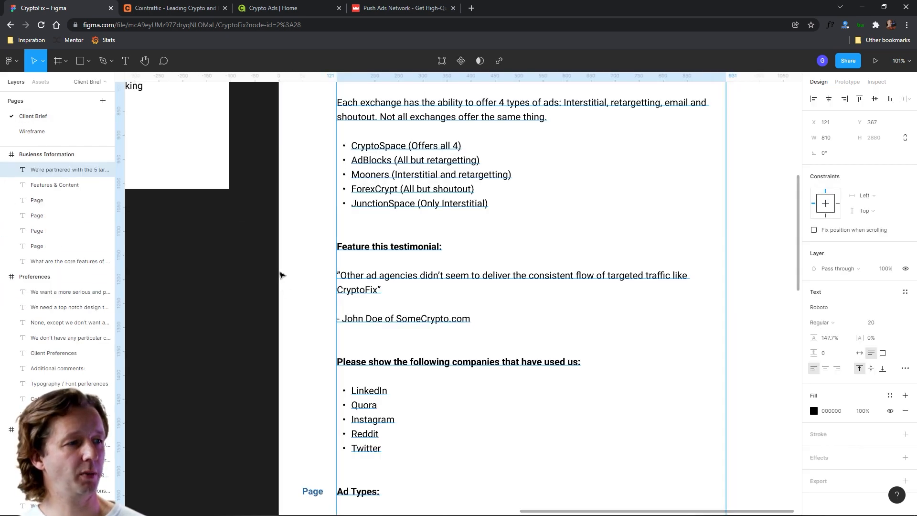
{"action": "scroll", "coordinate": [475, 240], "scroll_direction": "up", "scroll_amount": 2}
{"action": "double_click", "coordinate": [374, 170]}
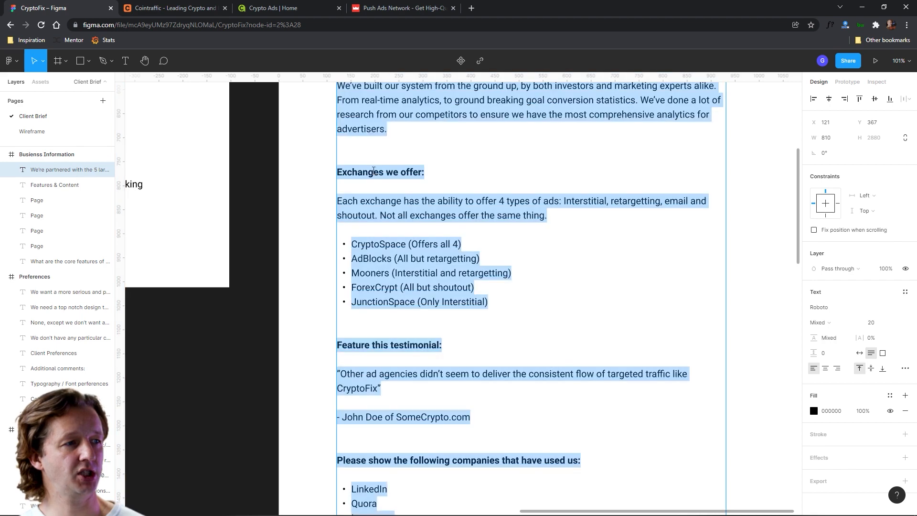
{"action": "left_click", "coordinate": [383, 201]}
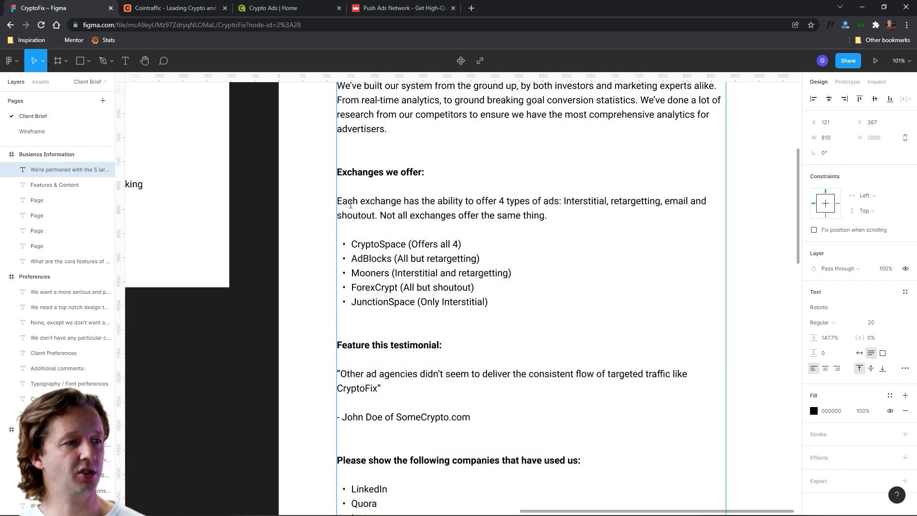
{"action": "left_click_drag", "start_coordinate": [342, 201], "coordinate": [565, 200]}
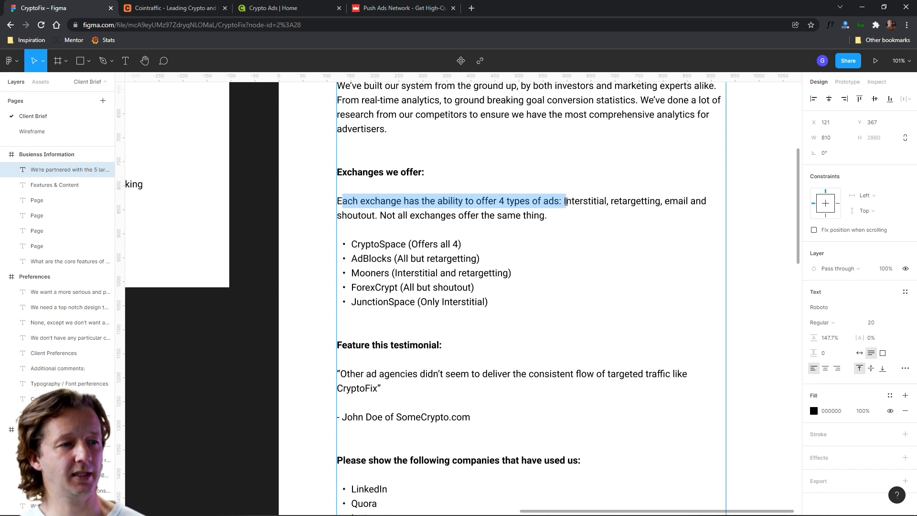
{"action": "double_click", "coordinate": [573, 201]}
{"action": "double_click", "coordinate": [628, 201]}
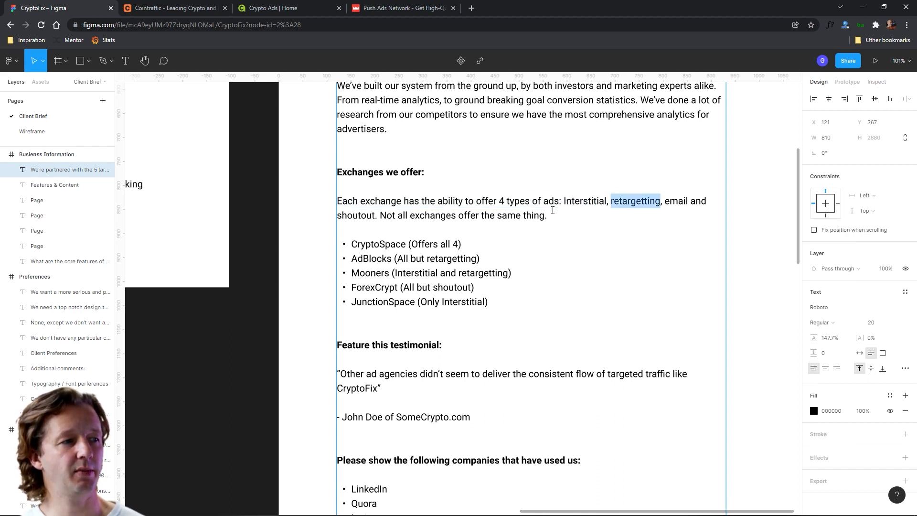
{"action": "left_click_drag", "start_coordinate": [379, 216], "coordinate": [542, 216]}
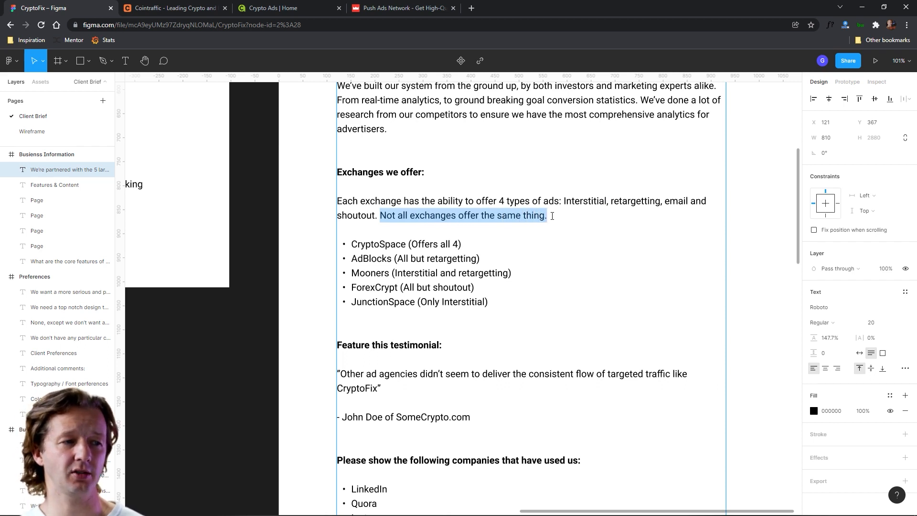
{"action": "left_click", "coordinate": [553, 216]}
- Examine the bulleted exchange list from CryptoSpace to JunctionSpace, comparing each exchange's offering with the ad types named above it
{"action": "left_click_drag", "start_coordinate": [501, 294], "coordinate": [344, 248]}
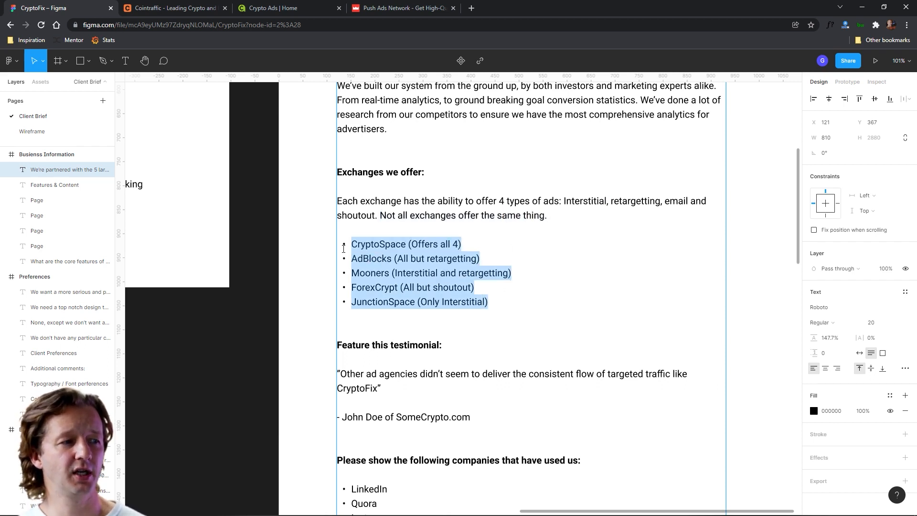
{"action": "left_click", "coordinate": [369, 246]}
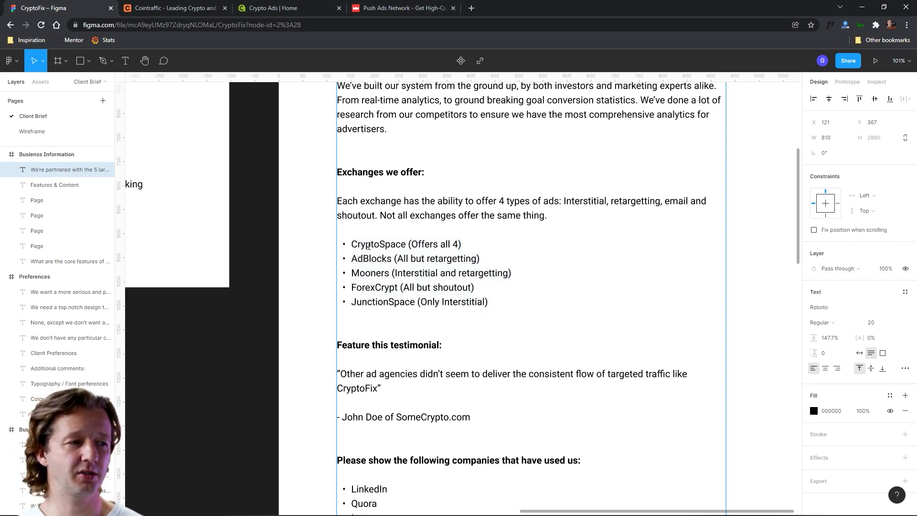
{"action": "double_click", "coordinate": [382, 242]}
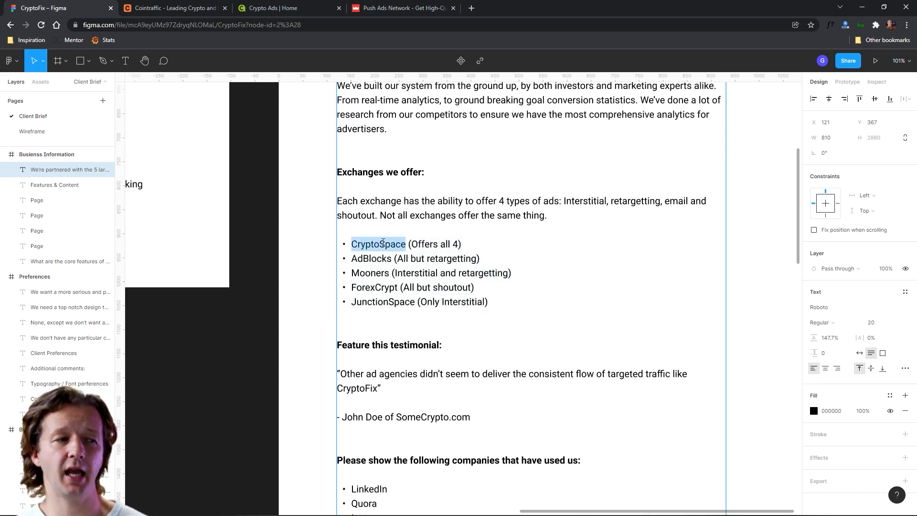
{"action": "left_click_drag", "start_coordinate": [411, 245], "coordinate": [459, 245]}
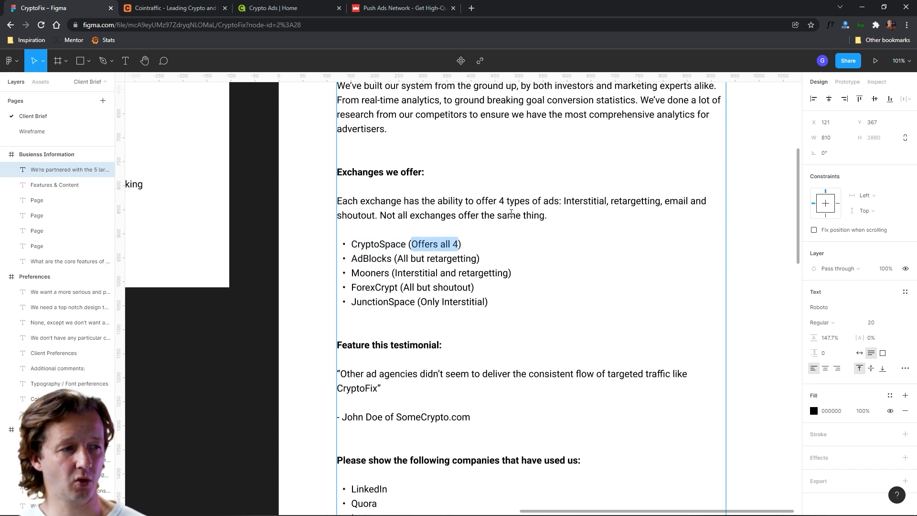
{"action": "left_click_drag", "start_coordinate": [560, 201], "coordinate": [372, 216]}
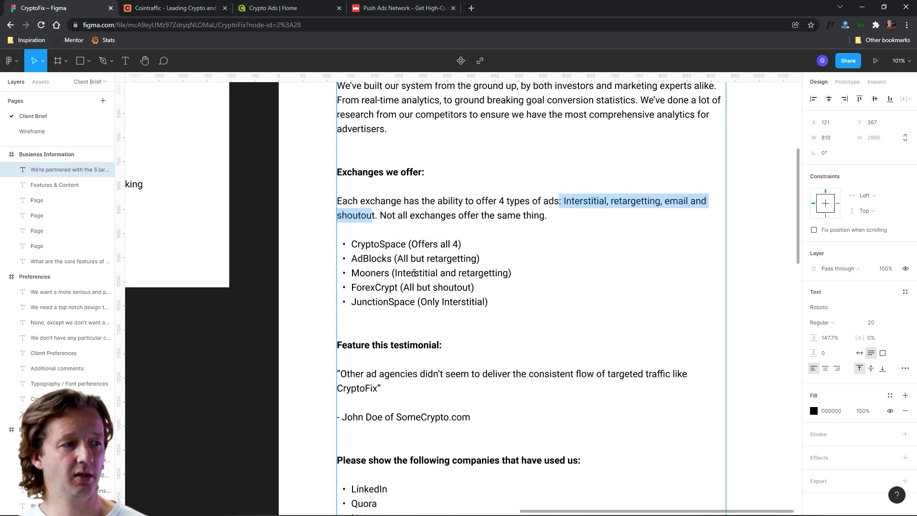
{"action": "double_click", "coordinate": [452, 259]}
{"action": "left_click", "coordinate": [399, 258]}
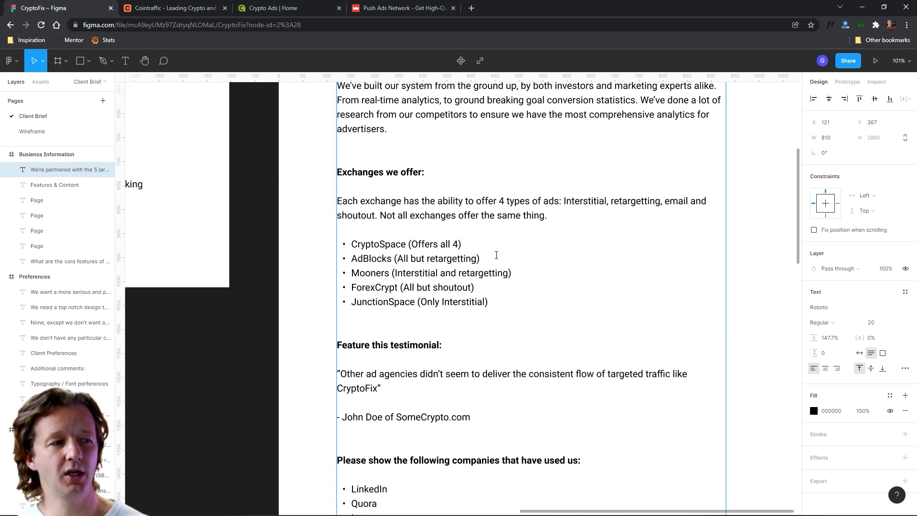
{"action": "left_click", "coordinate": [530, 270]}
{"action": "left_click", "coordinate": [503, 288]}
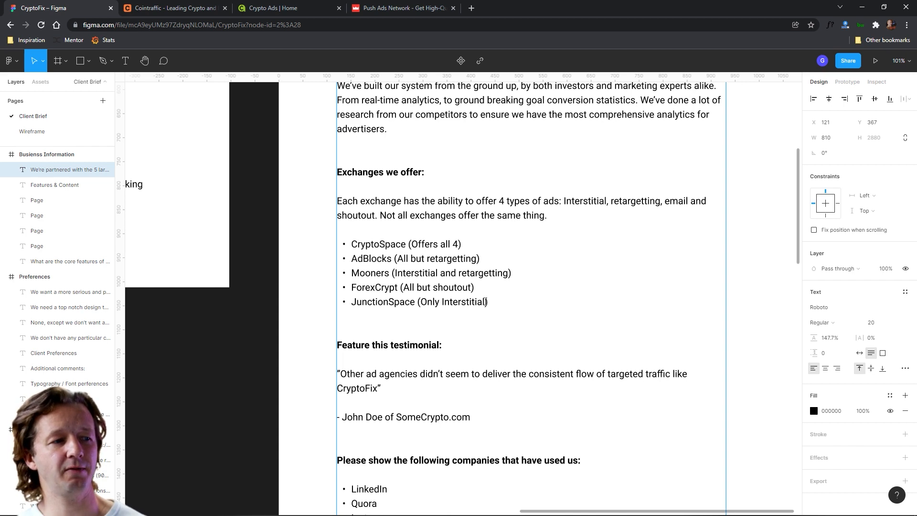
{"action": "left_click_drag", "start_coordinate": [494, 305], "coordinate": [331, 248]}
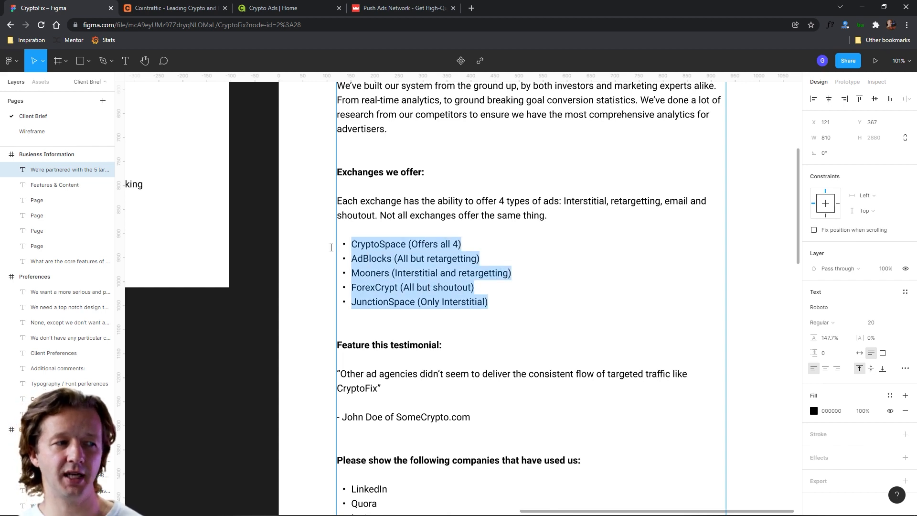
{"action": "left_click", "coordinate": [384, 255]}
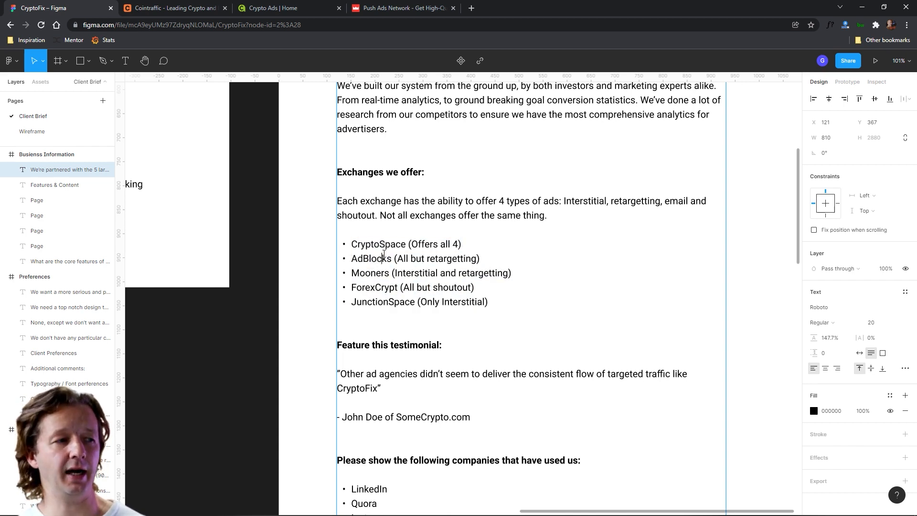